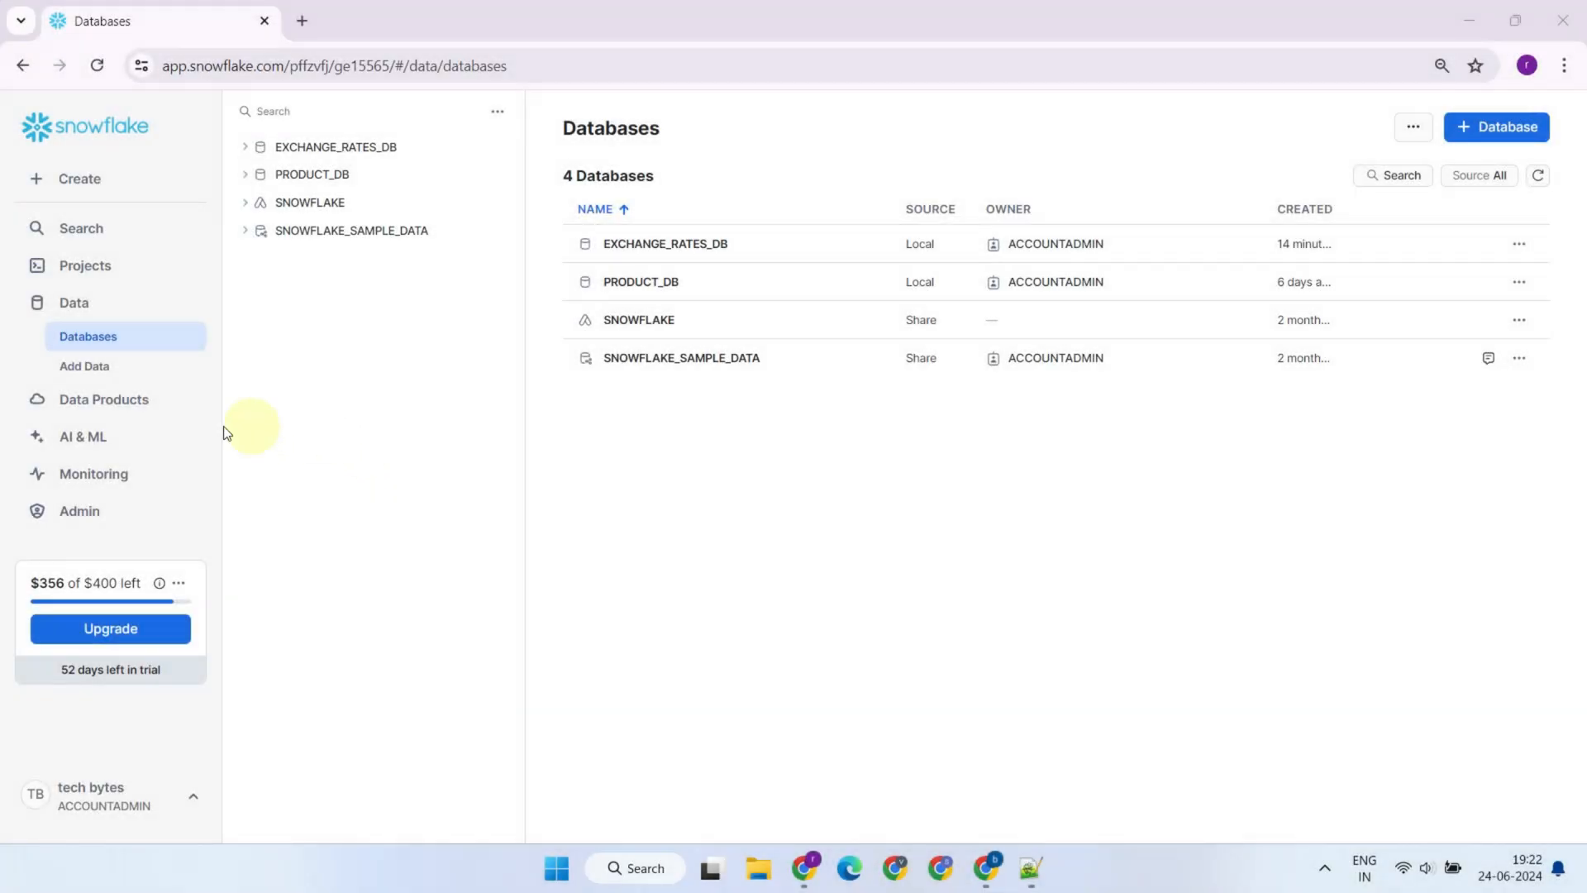
Go from the databases list to the Data Products Marketplace
{"action": "left_click", "coordinate": [127, 402]}
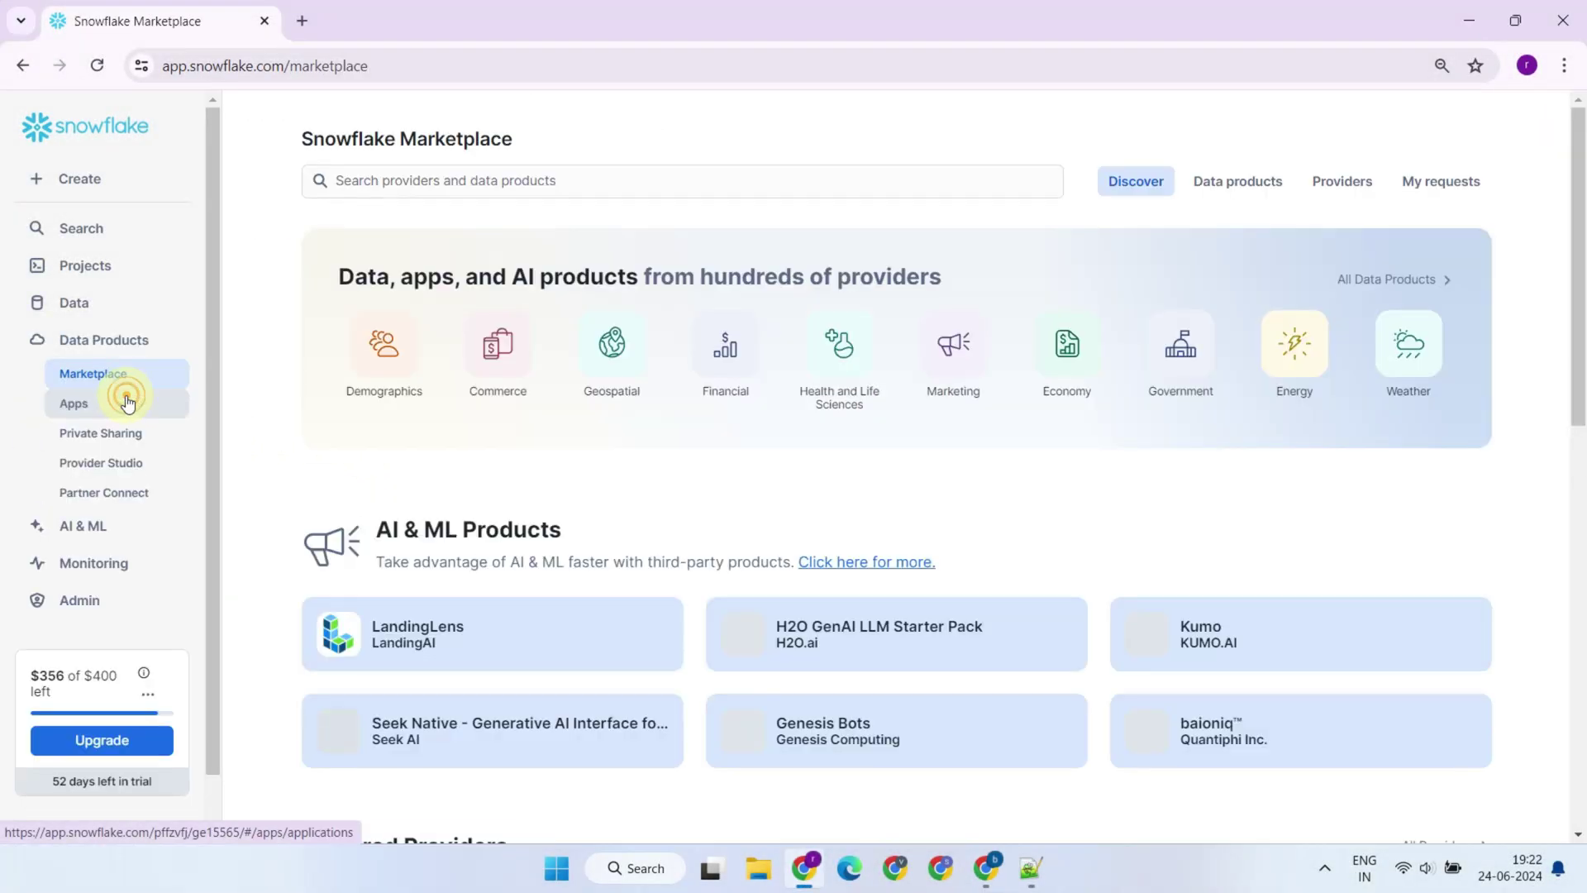
Start a new listing in Provider Studio titled EXCHANGE_RATES_LISTING, discoverable by only specified consumers
{"action": "left_click", "coordinate": [121, 469]}
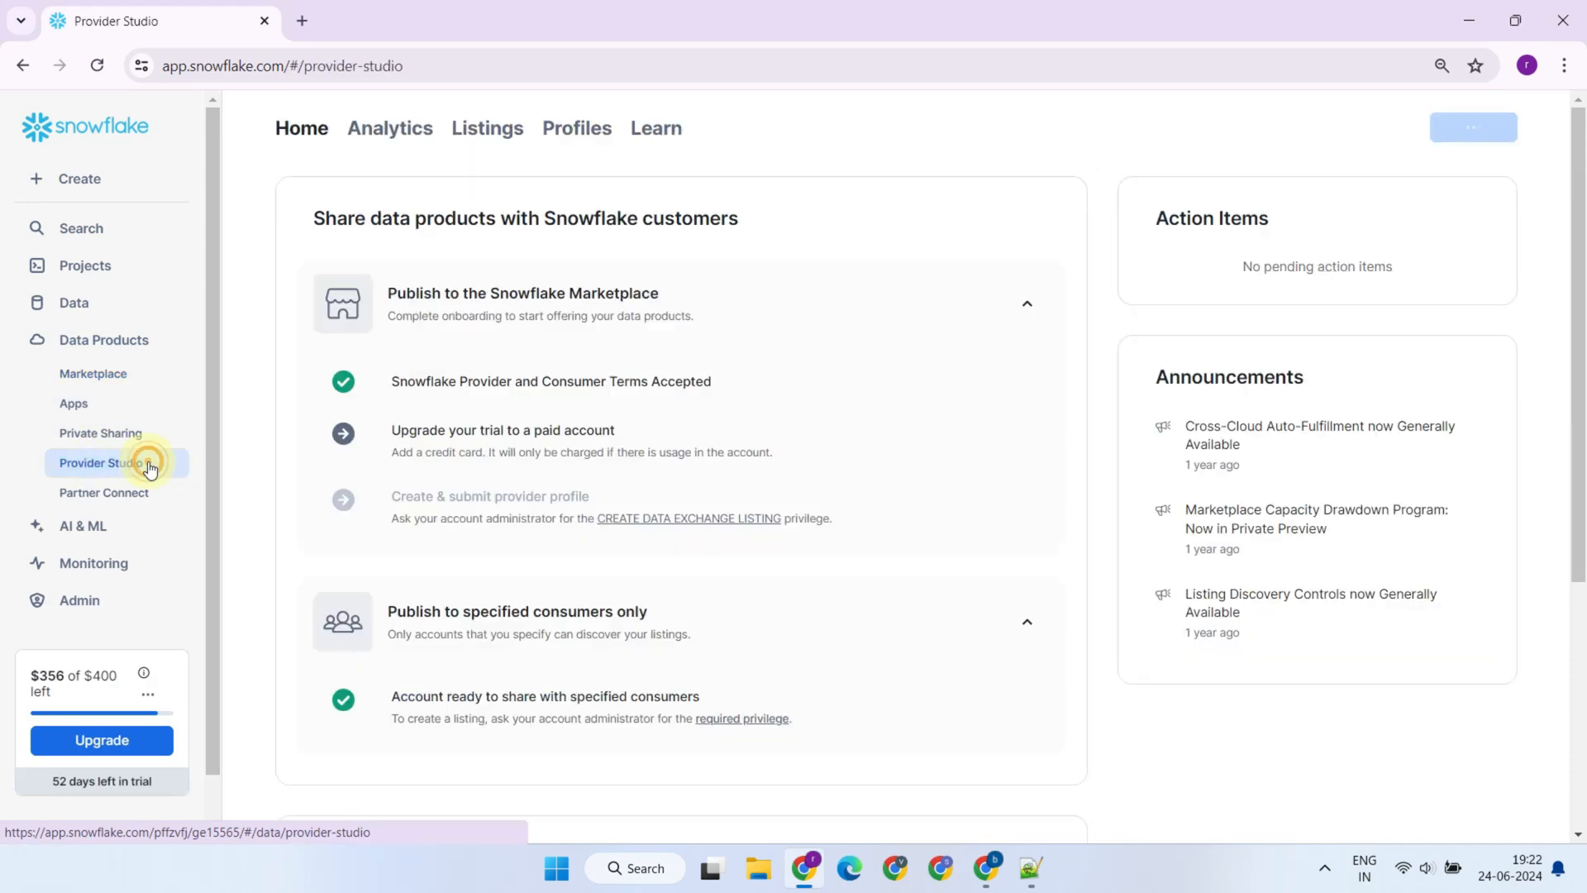
{"action": "left_click", "coordinate": [1471, 128]}
{"action": "left_click", "coordinate": [769, 286]}
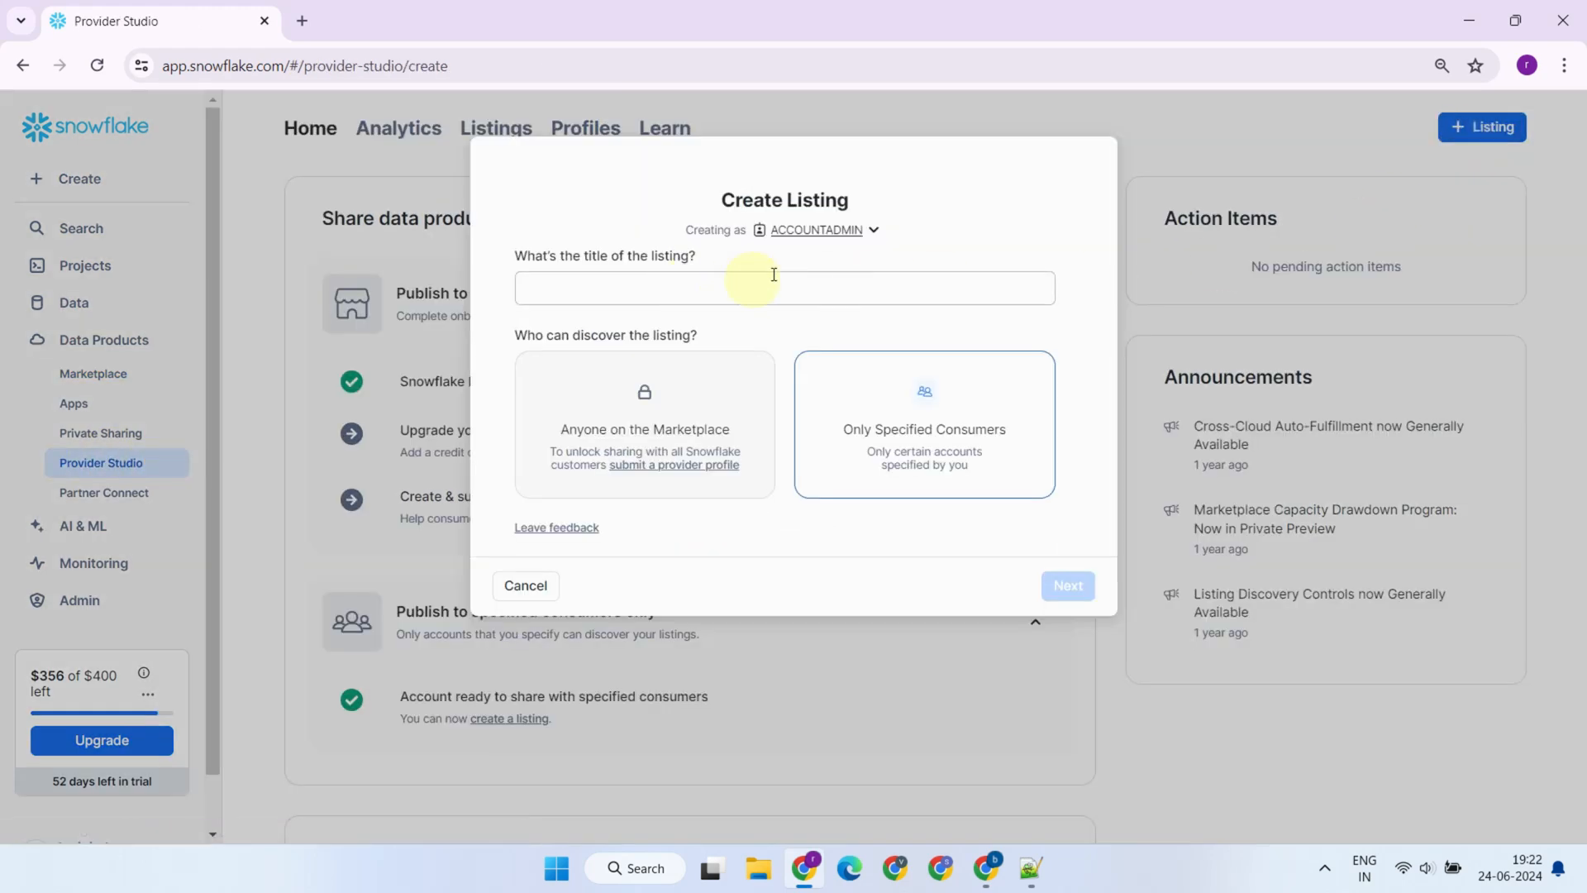
{"action": "type", "text": "EXCHANGE_RATES_LISTING"}
{"action": "left_click", "coordinate": [923, 429]}
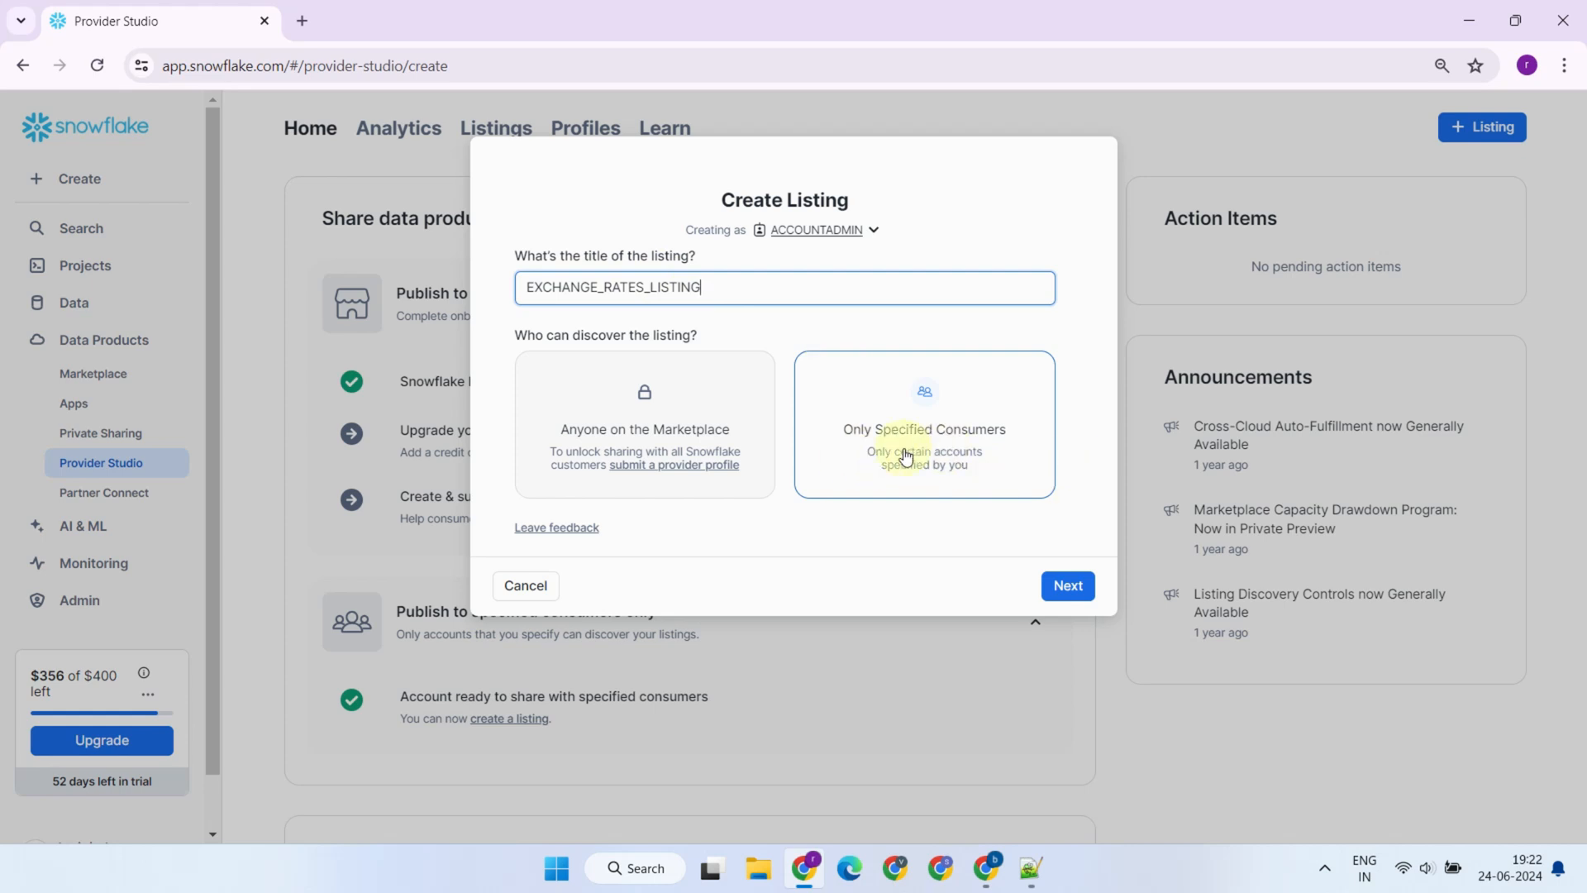
{"action": "left_click", "coordinate": [1067, 585]}
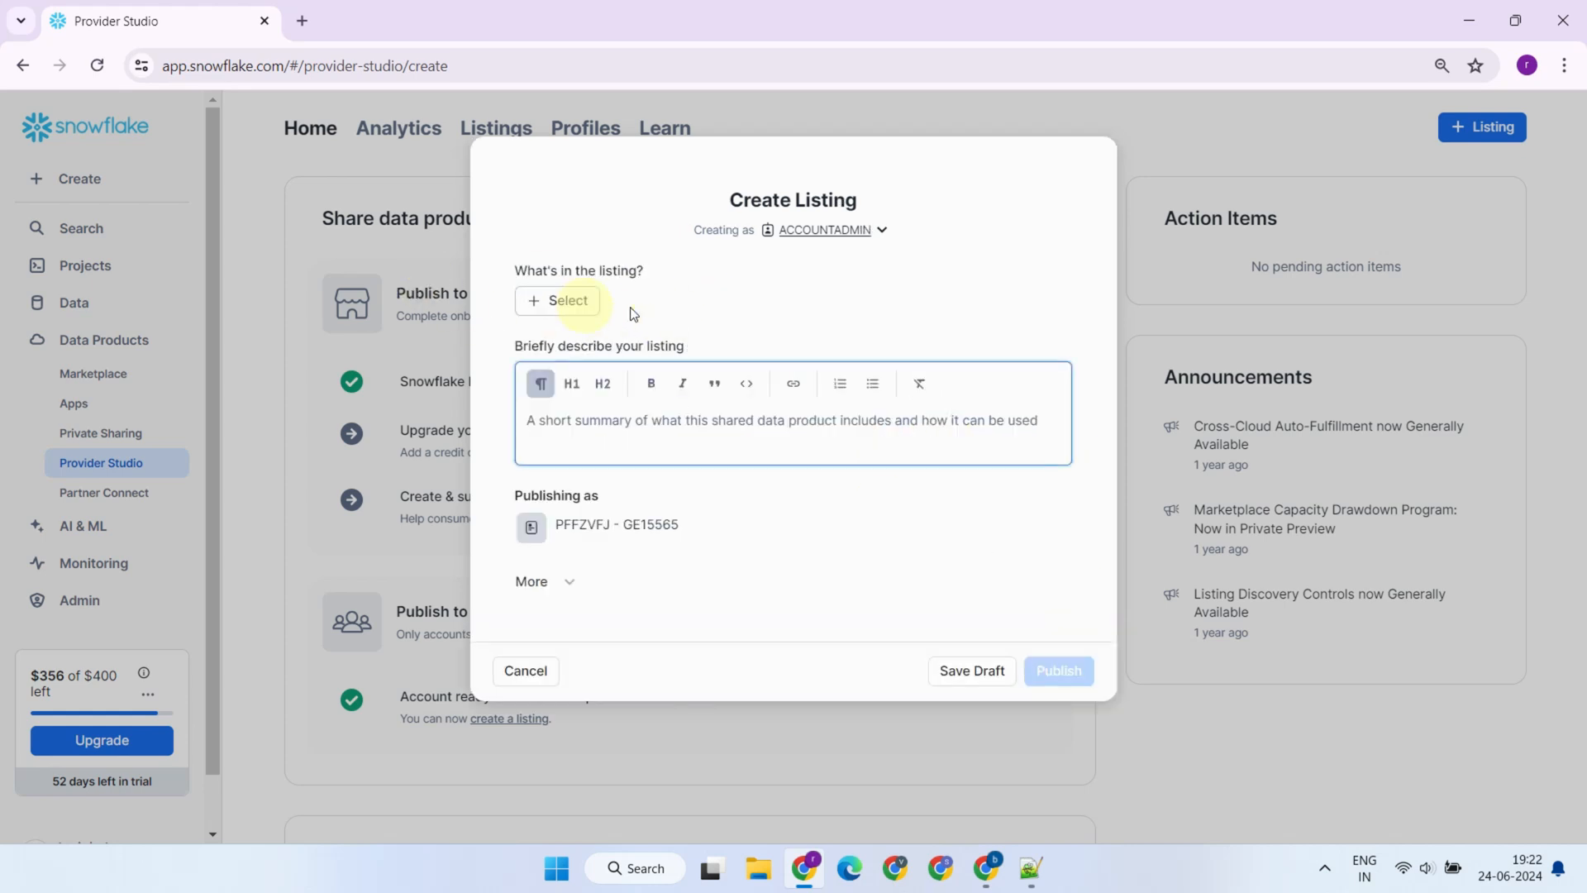
Include the EXCHANGE_RATES table from EXCHANGE_RATES_DB as the listing's data
{"action": "left_click", "coordinate": [563, 300]}
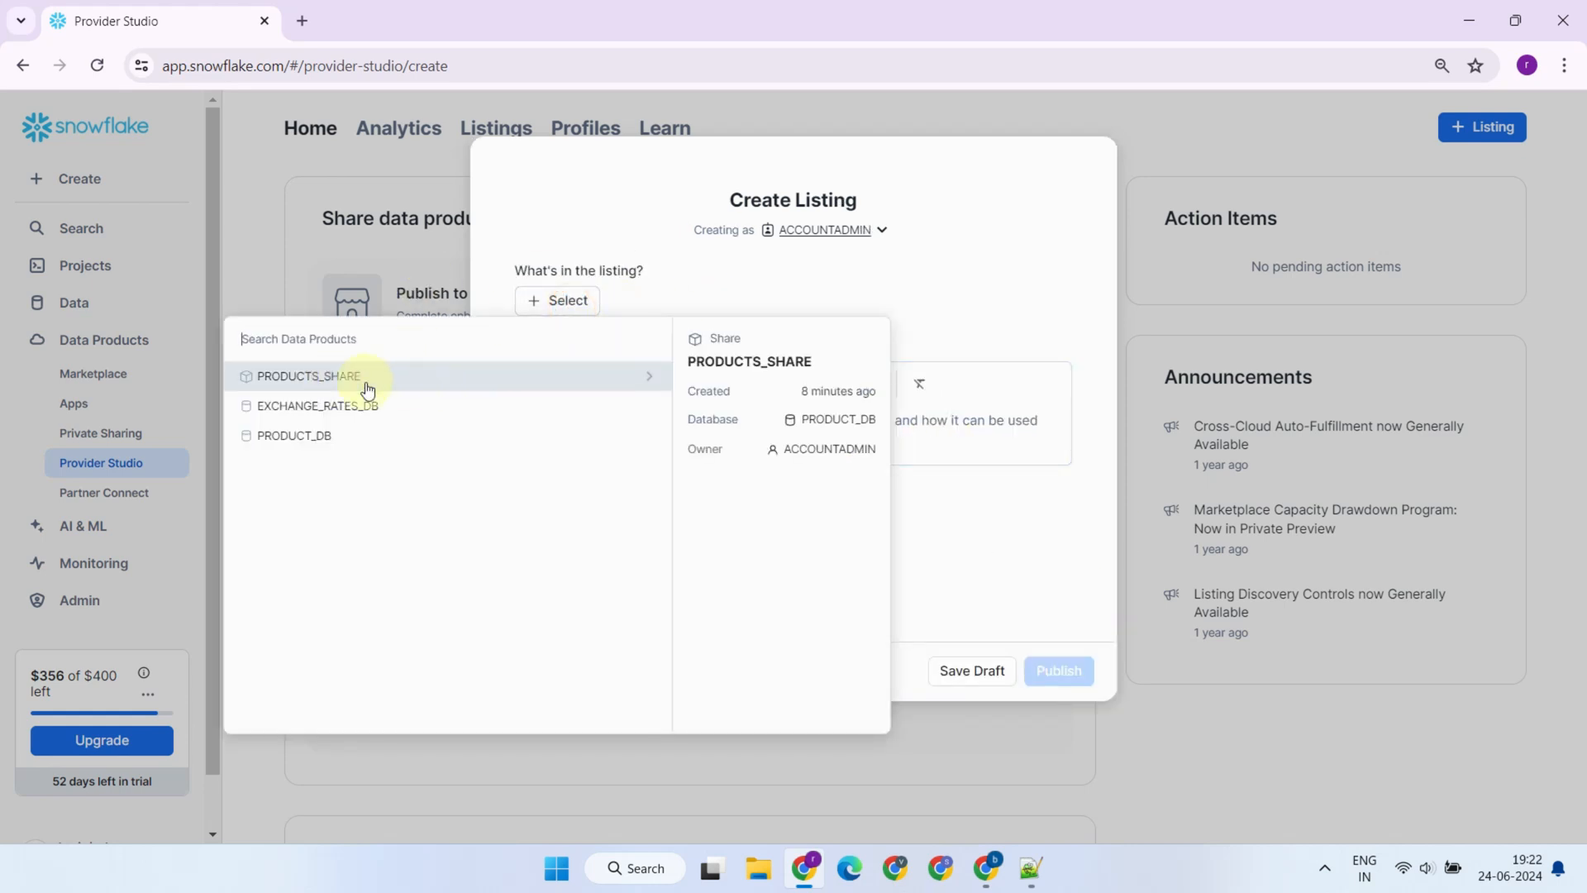
{"action": "left_click", "coordinate": [438, 378]}
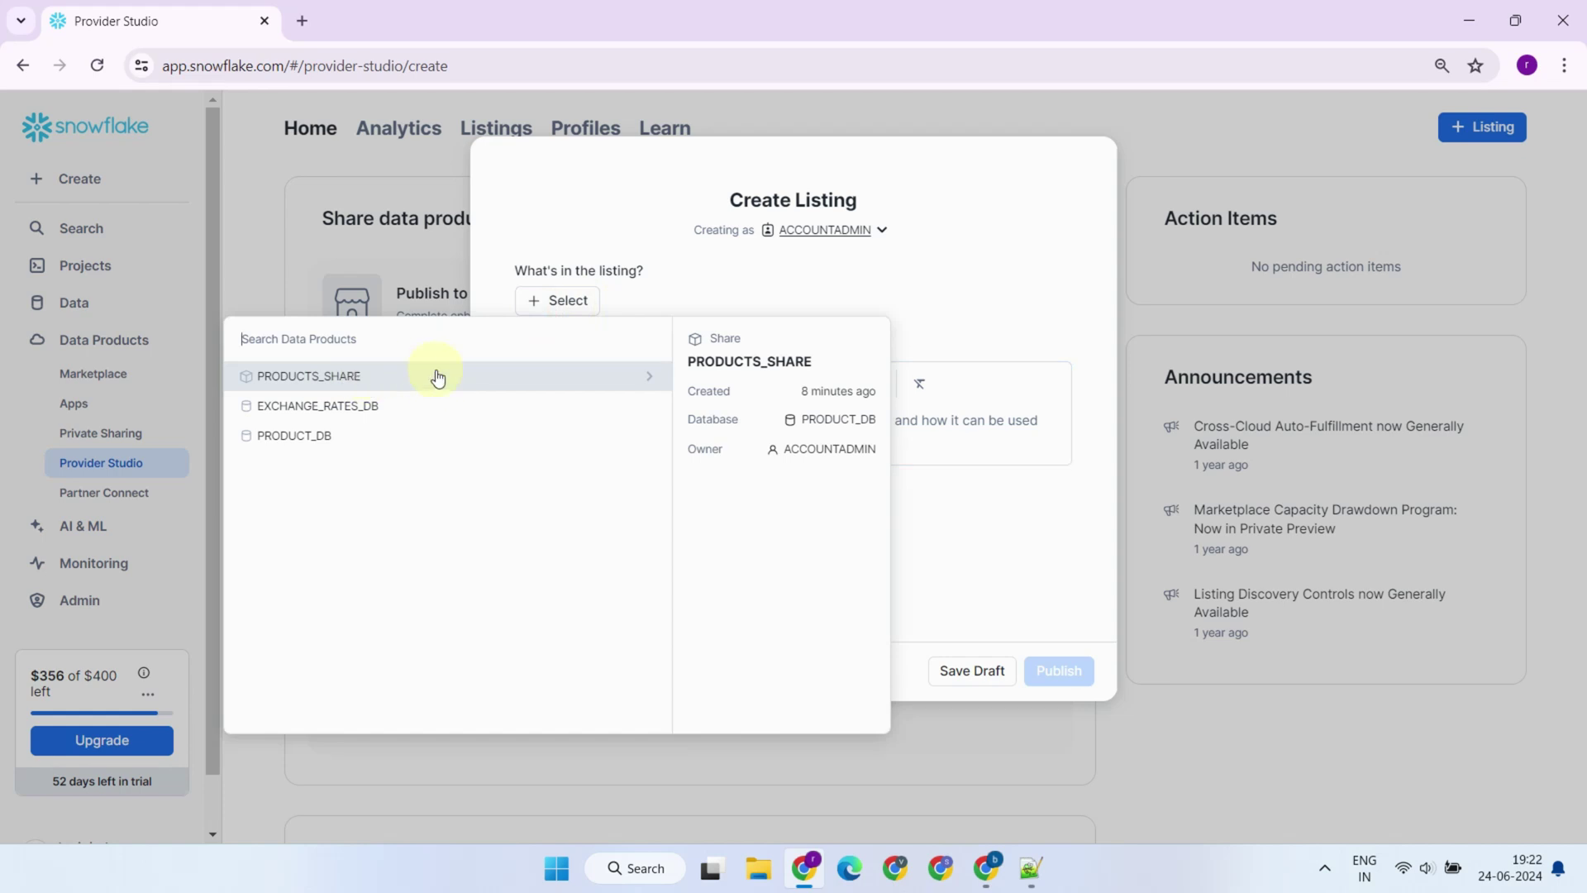
{"action": "left_click", "coordinate": [394, 405]}
{"action": "left_click", "coordinate": [289, 436]}
{"action": "left_click", "coordinate": [337, 464]}
{"action": "left_click", "coordinate": [851, 703]}
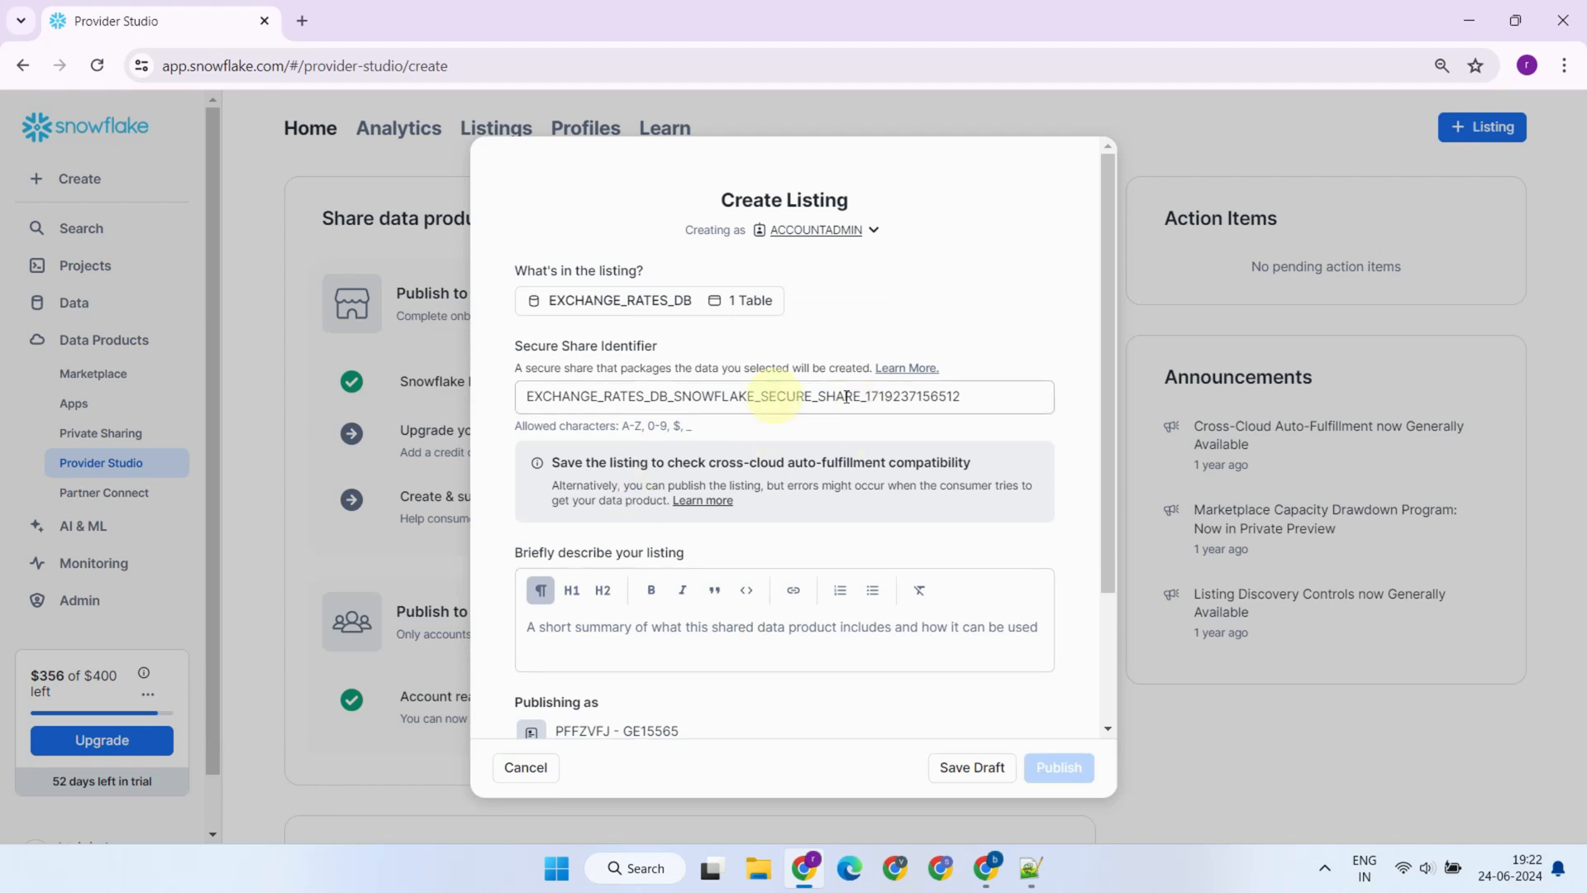
Rename the share to EXCHANGE_RATES_SHARE and paste the exchange-rate column descriptions
{"action": "left_click_drag", "start_coordinate": [985, 397], "coordinate": [434, 388]}
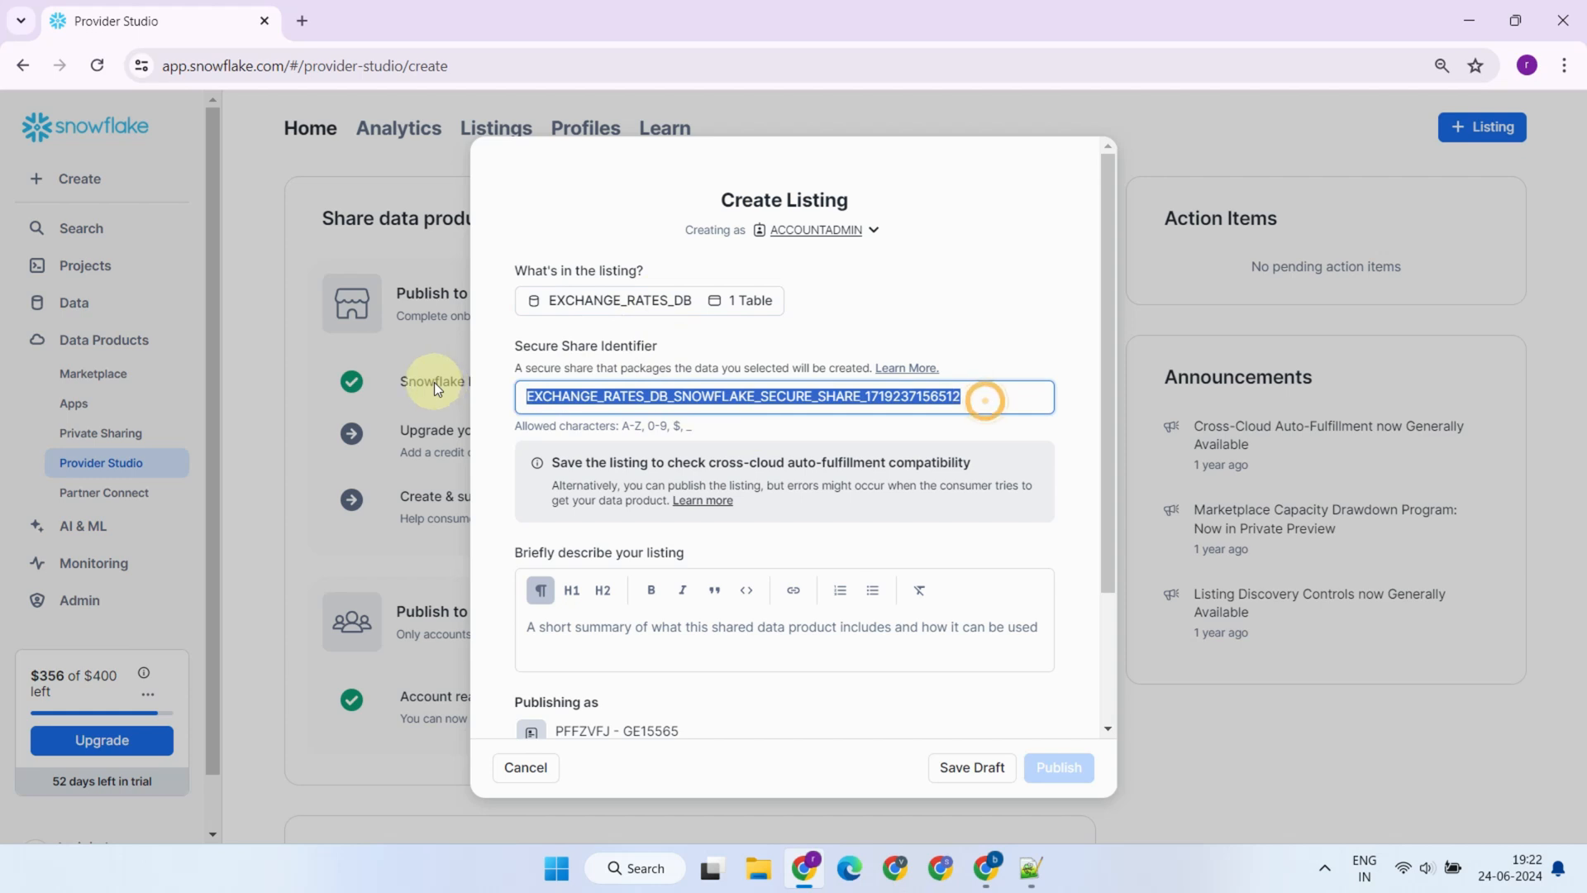
{"action": "type", "text": "EXCHANGE_RATES_SHARE"}
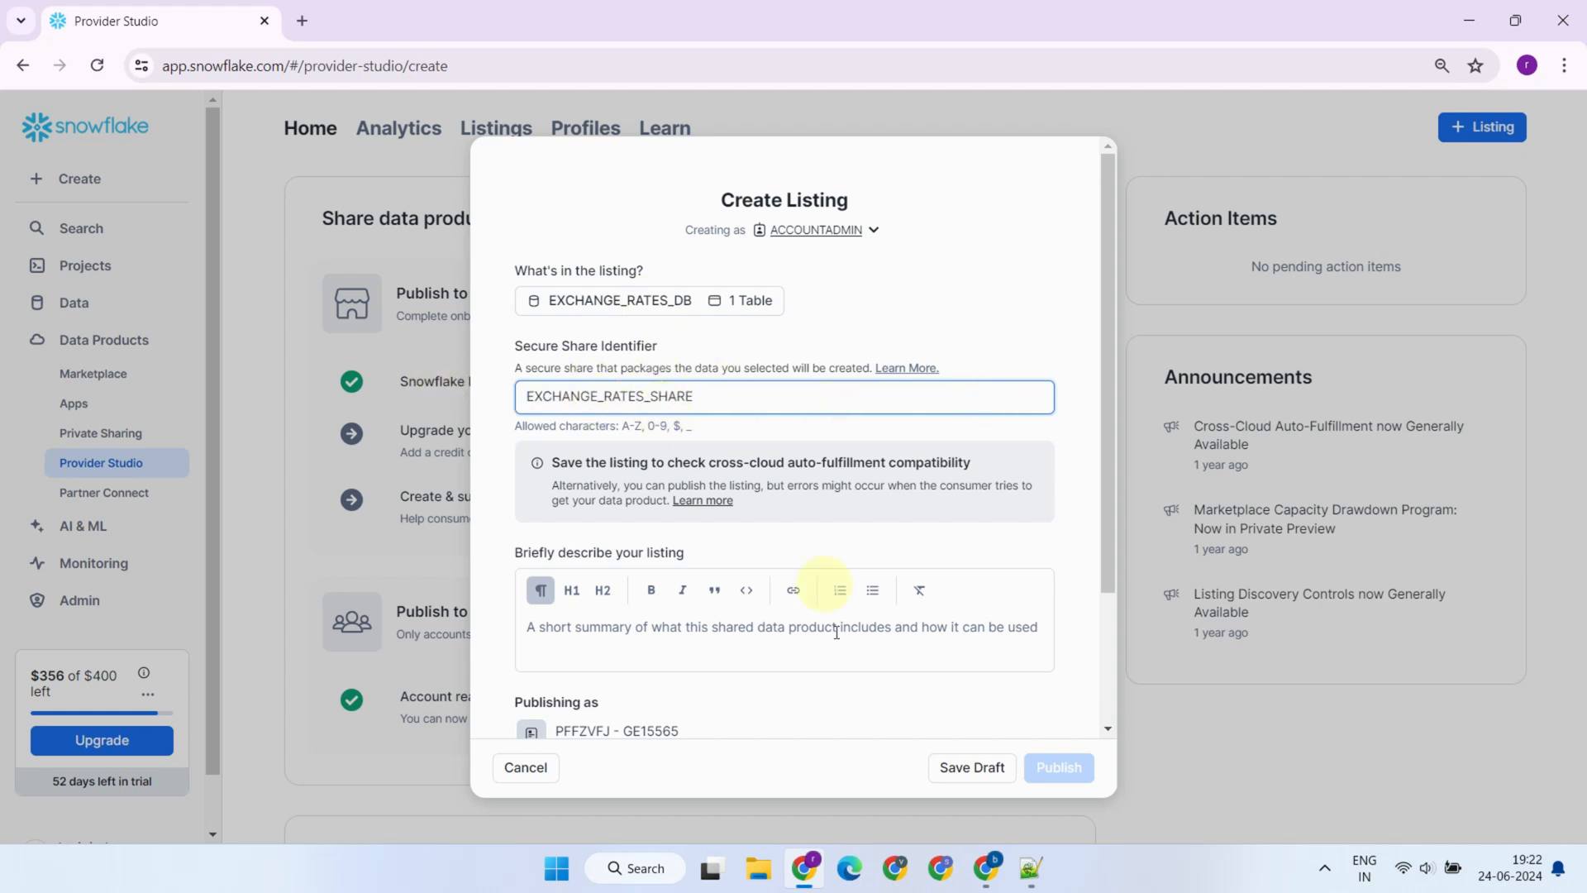
{"action": "left_click", "coordinate": [658, 627]}
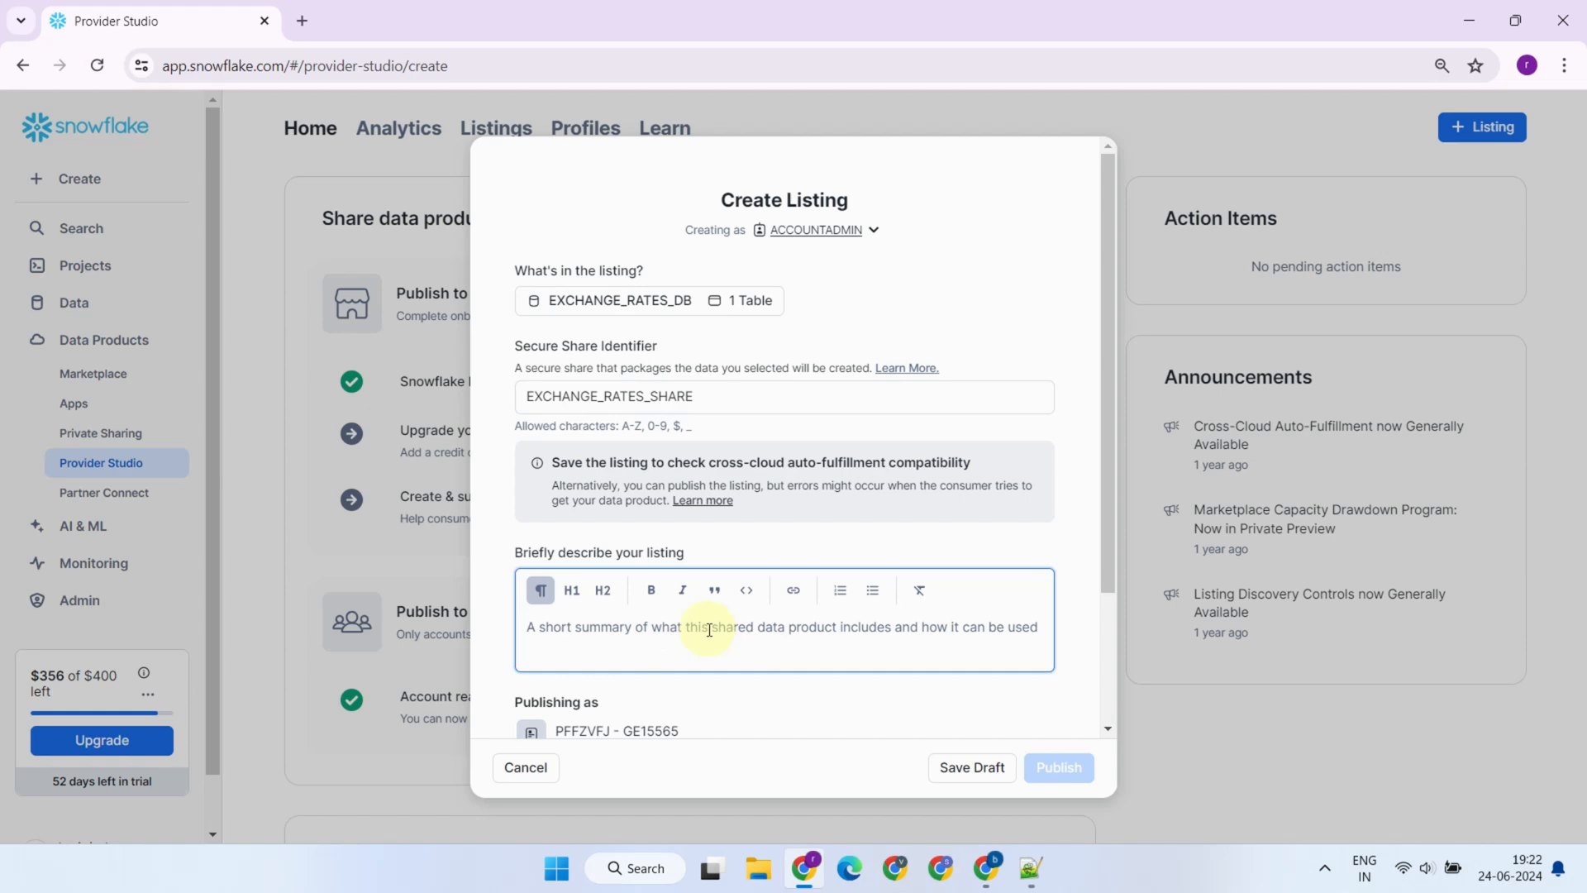
{"action": "type", "text": "The exchange_rates table is designed to store historical and current exchange rates between different currencies. Each record in the table represents the exchange rate for a specific date and currency pair. The table includes the following columns:  date: The date for which the exchange rate is recorded. This is a DATE type column.  currency_from: The code of the source currency from which the exchange rate is being converted. This column uses a three-character VARCHAR type to store ISO 4217 currency codes (e.g., USD, EUR, JPY).  currency_to: The code of the target currency to which the exchange rate is being converted. Similar to currency_from, this column also uses a three-character VARCHAR type for ISO 4217 currency codes.  exchange_rate: The rate at which the currency_from can be converted to currency_to. This is stored as a NUMBER type, allowing for precise exchange rate values."}
{"action": "scroll", "coordinate": [785, 441], "scroll_direction": "down", "scroll_amount": 3}
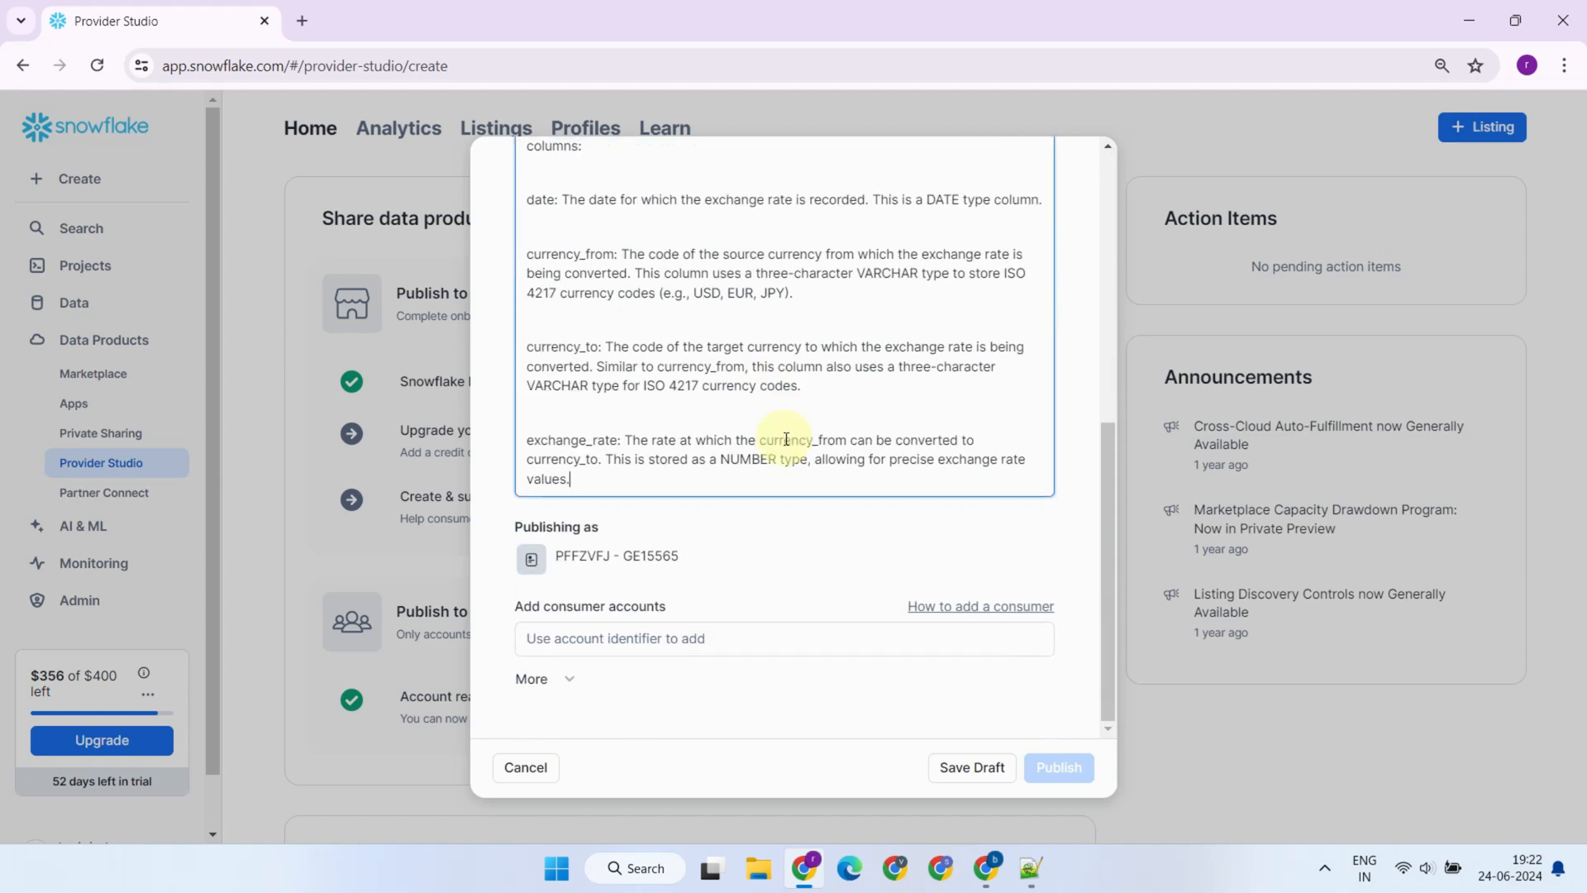
Add the suggested consumer account and publish the listing
{"action": "left_click", "coordinate": [628, 638]}
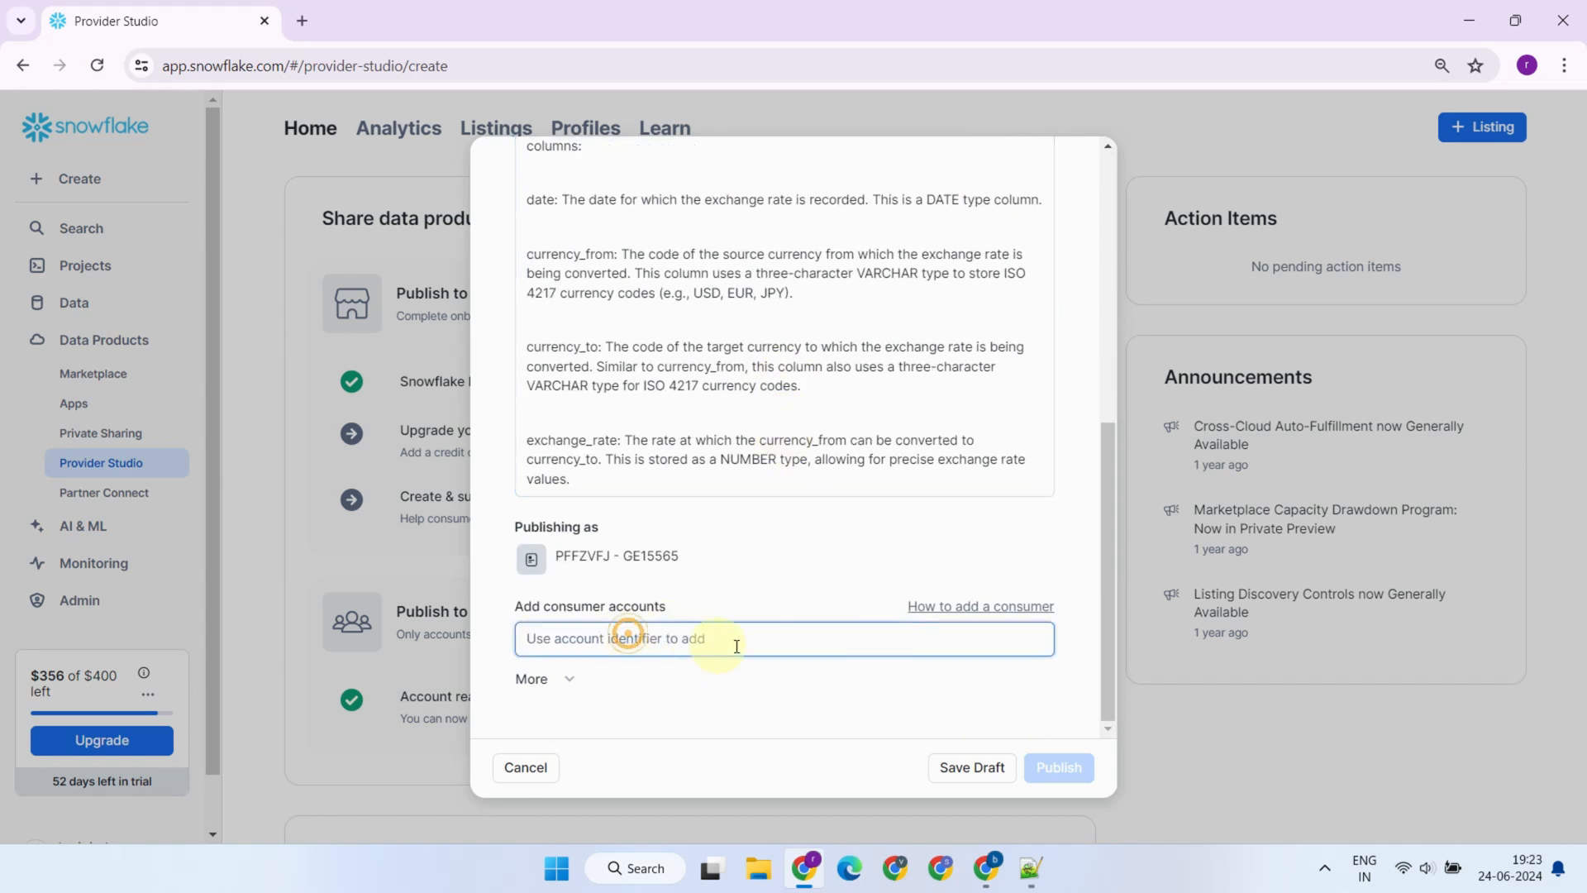
{"action": "type", "text": "YYJFVCA.GV88781"}
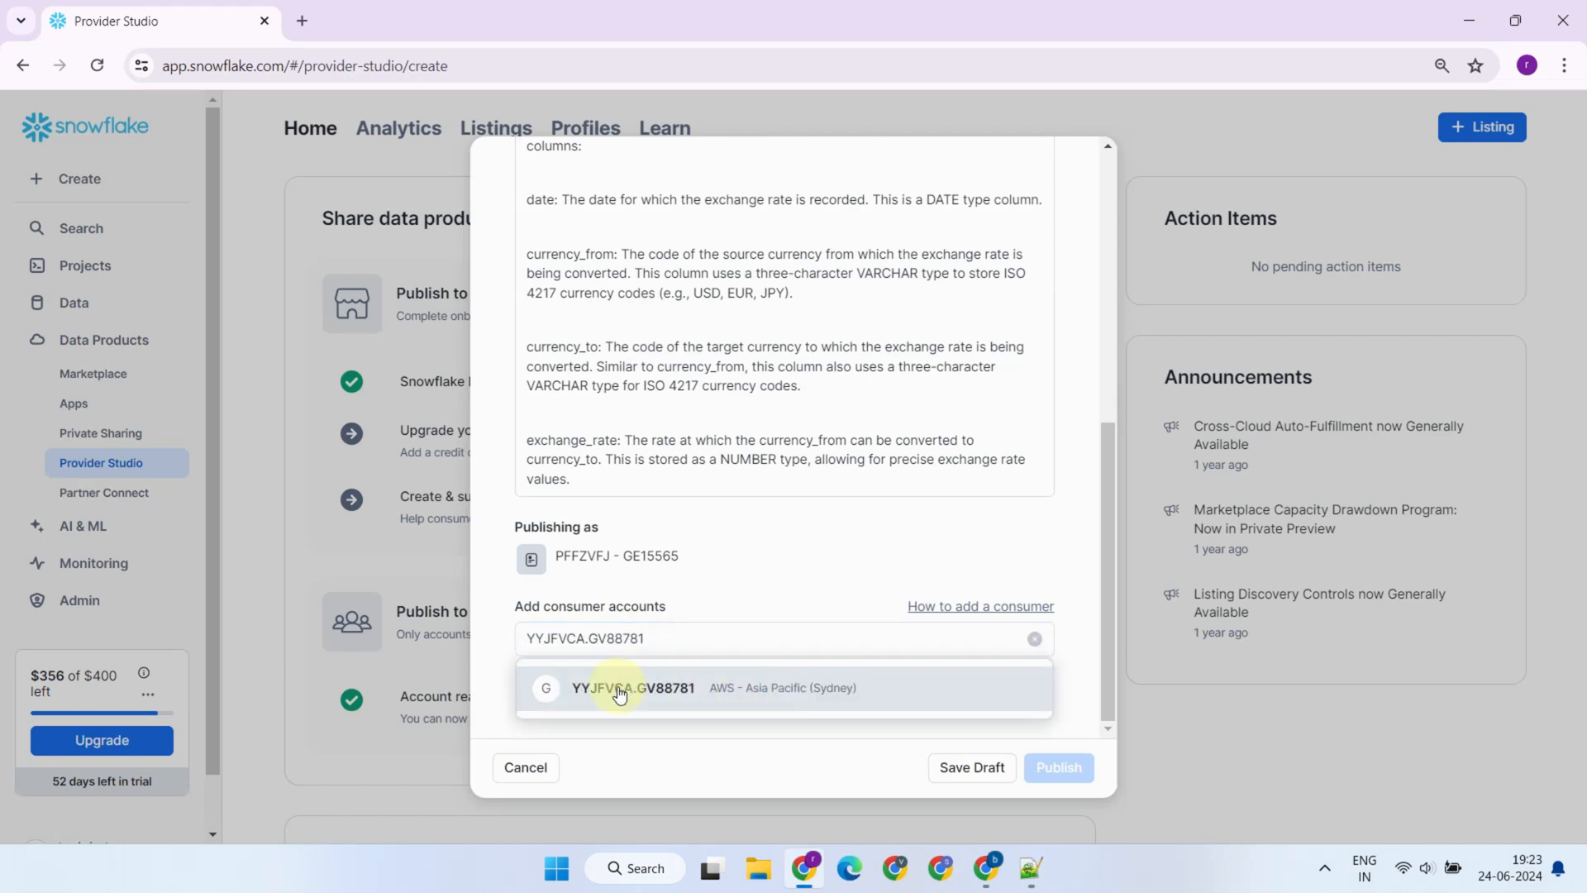
{"action": "left_click", "coordinate": [618, 689]}
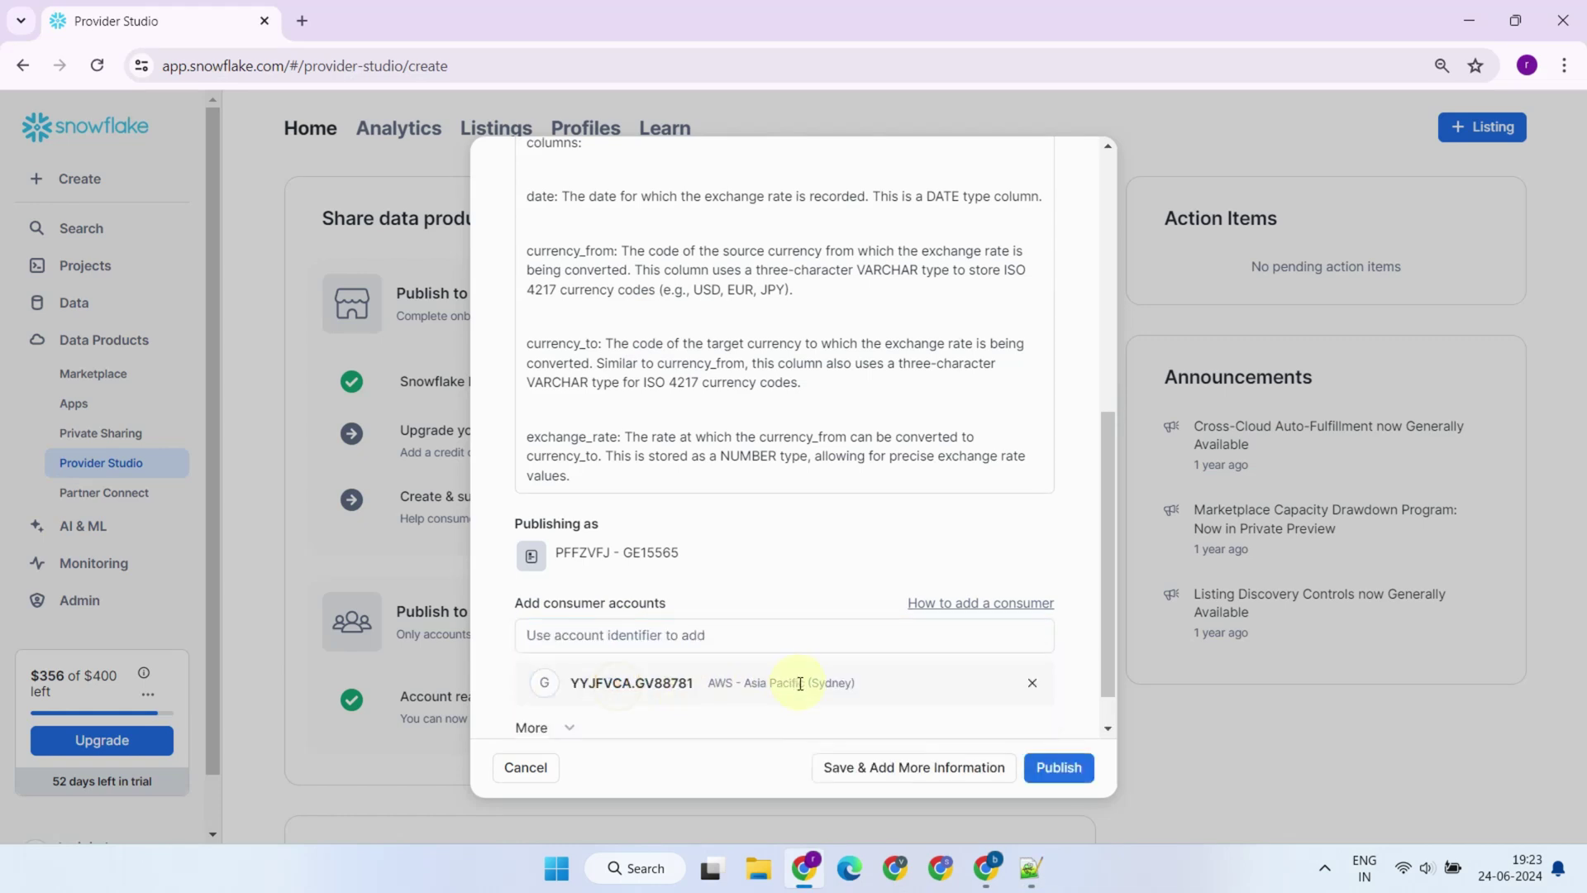
{"action": "left_click", "coordinate": [1060, 767]}
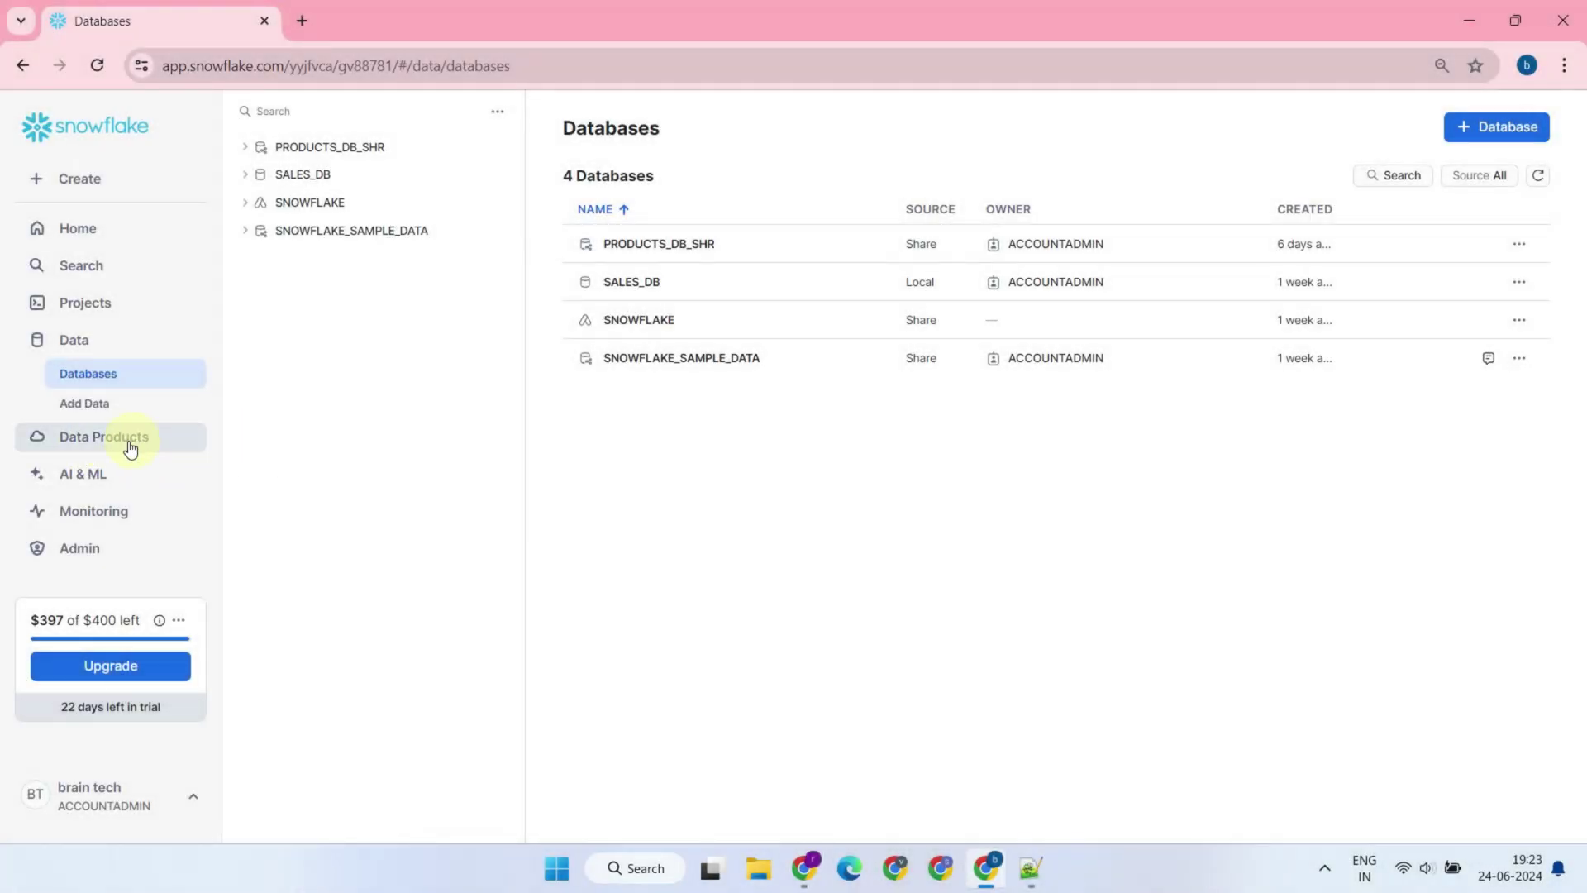
Get EXCHANGE_RATES_LISTING from Private Sharing as the consumer
{"action": "left_click", "coordinate": [104, 437]}
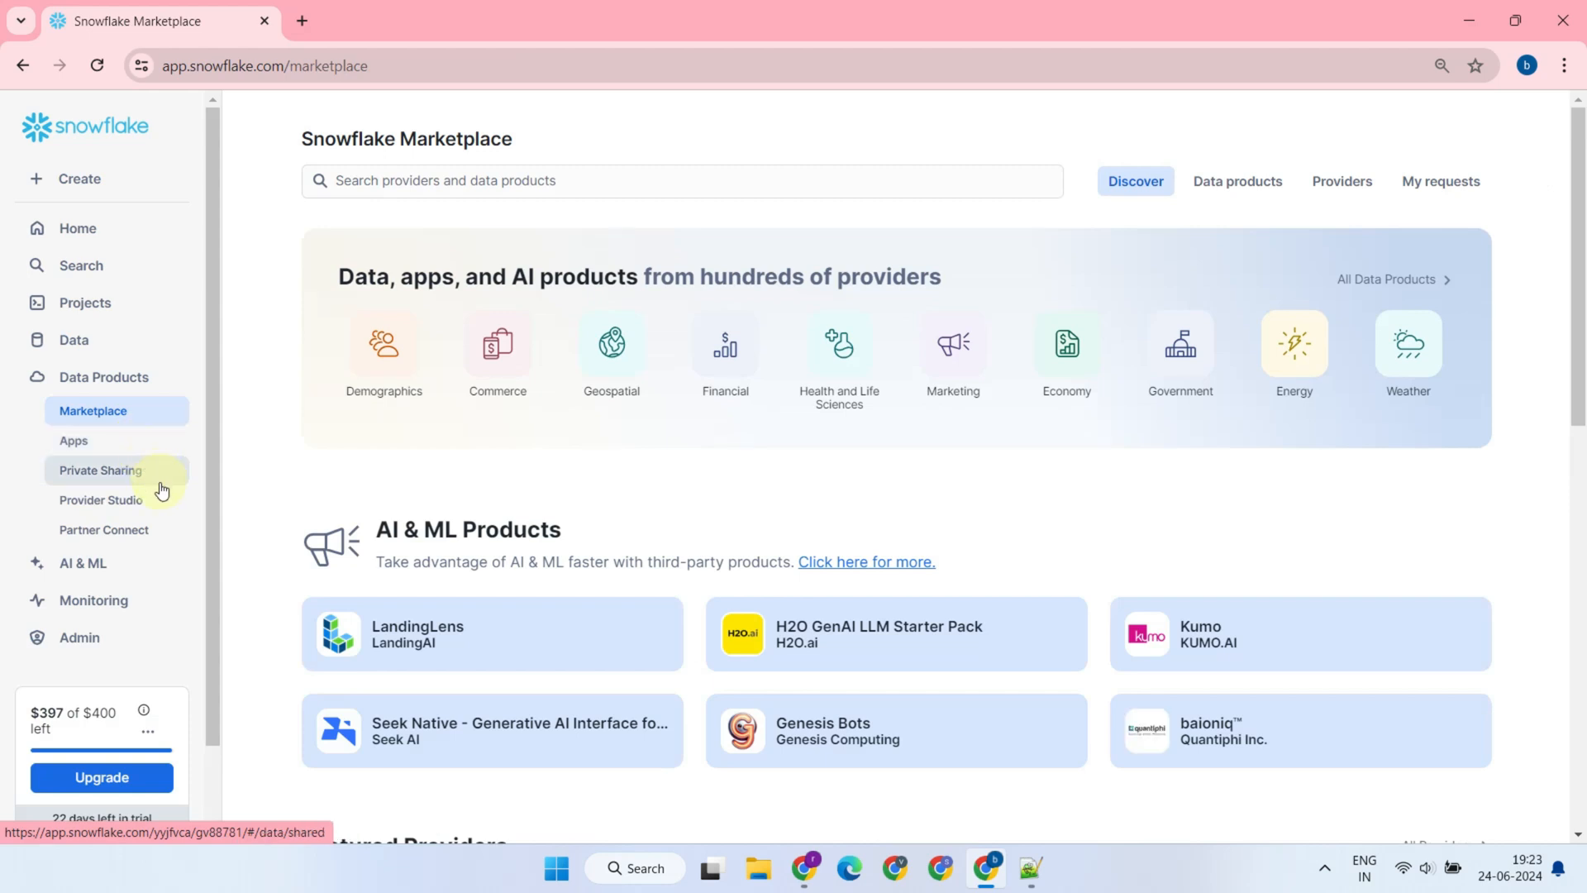
{"action": "left_click", "coordinate": [117, 480]}
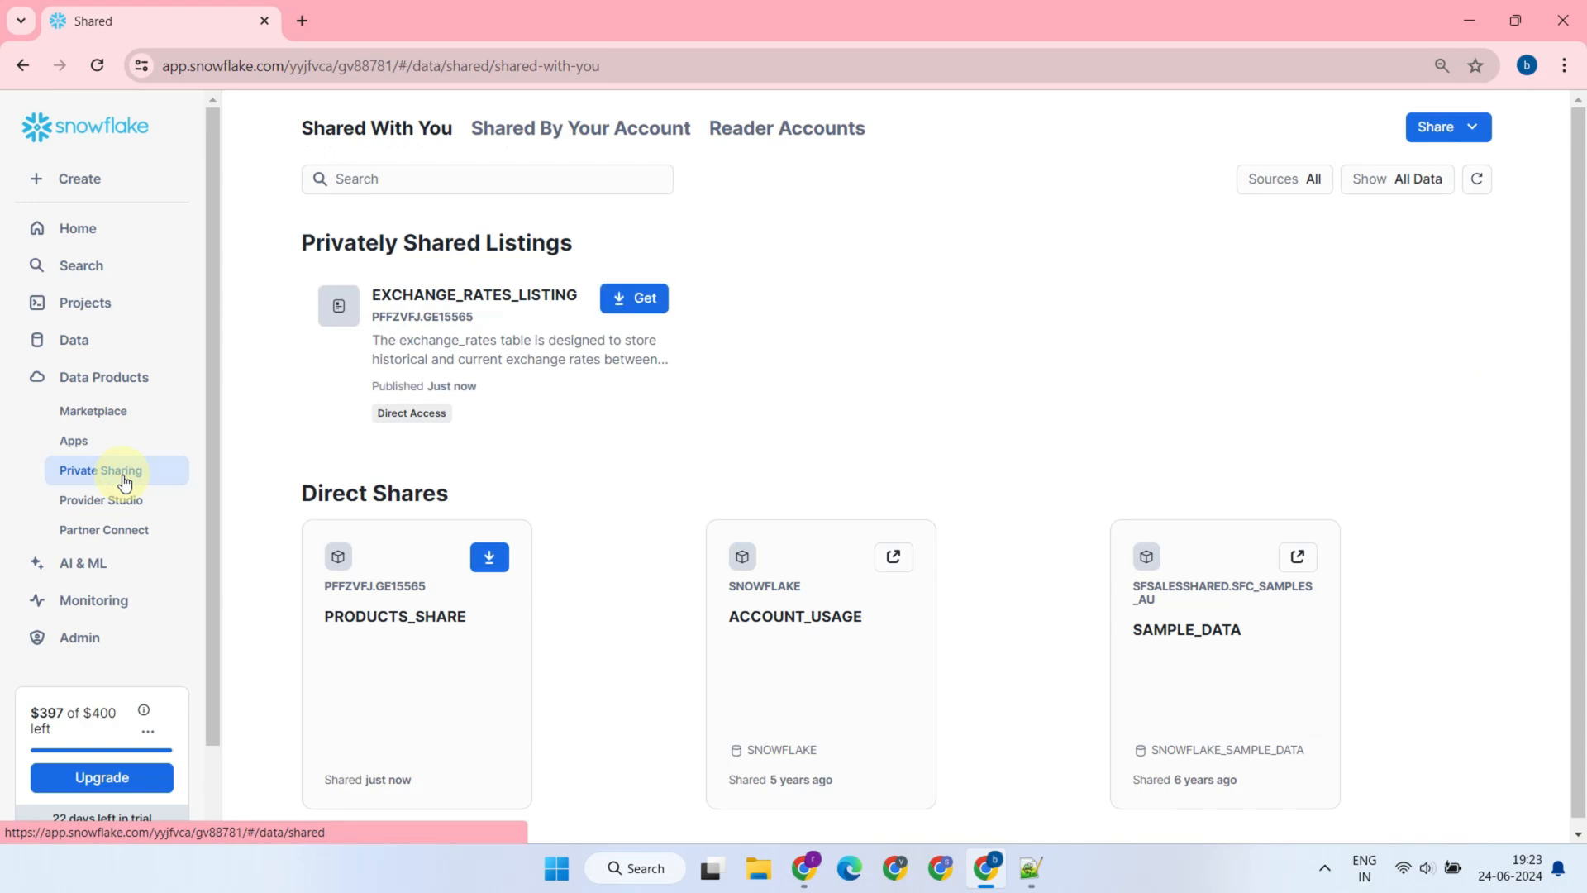
{"action": "left_click", "coordinate": [645, 301]}
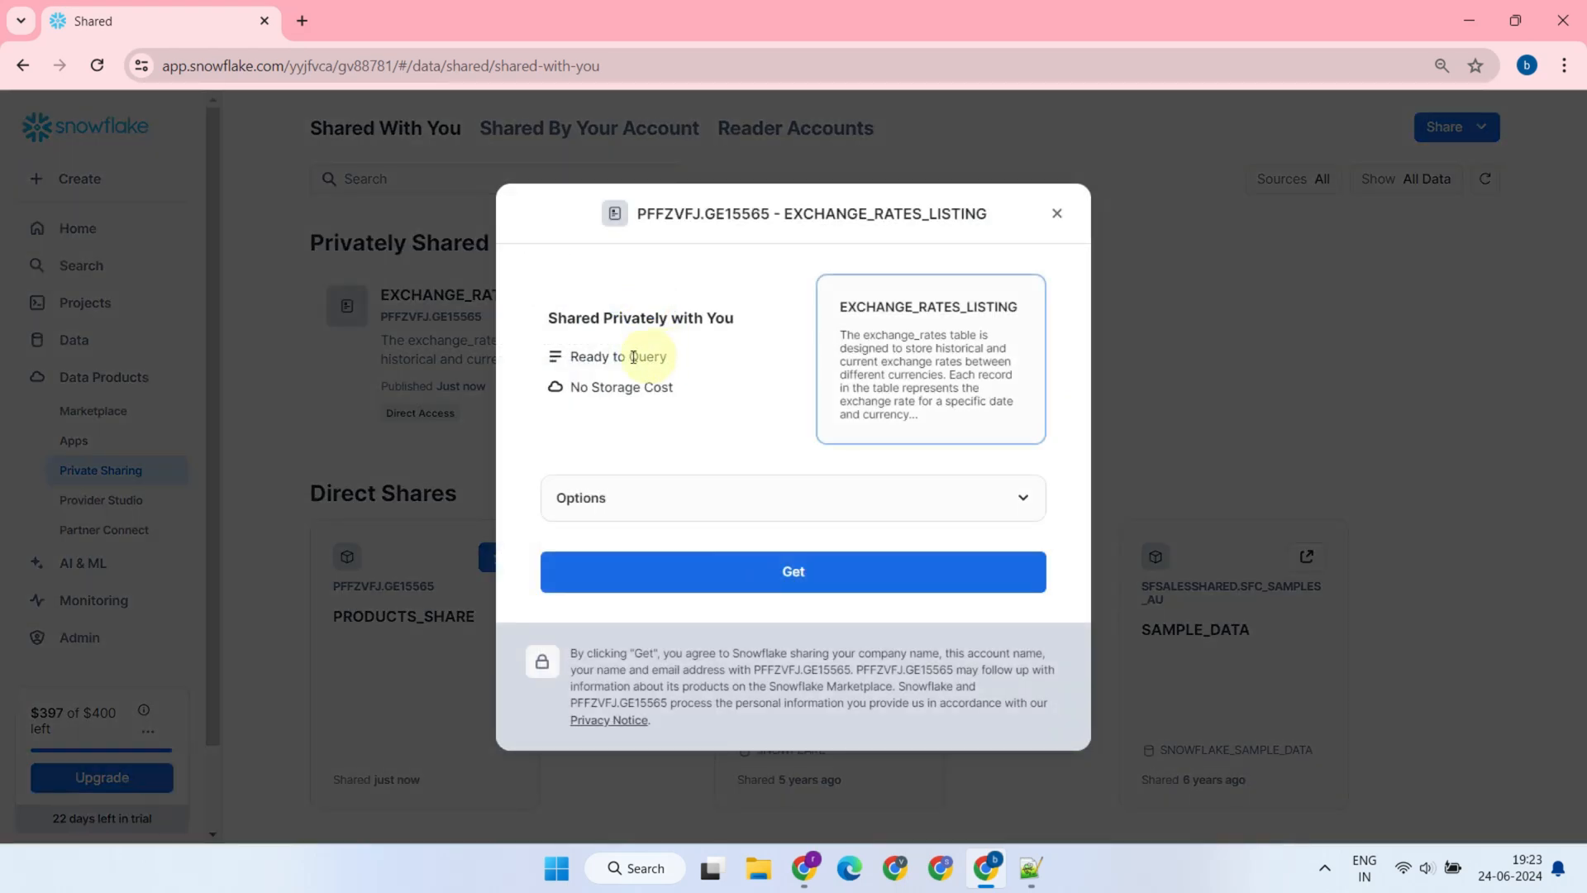
Review the database name options, confirm Get, and query the shared data in a worksheet
{"action": "left_click", "coordinate": [1022, 495]}
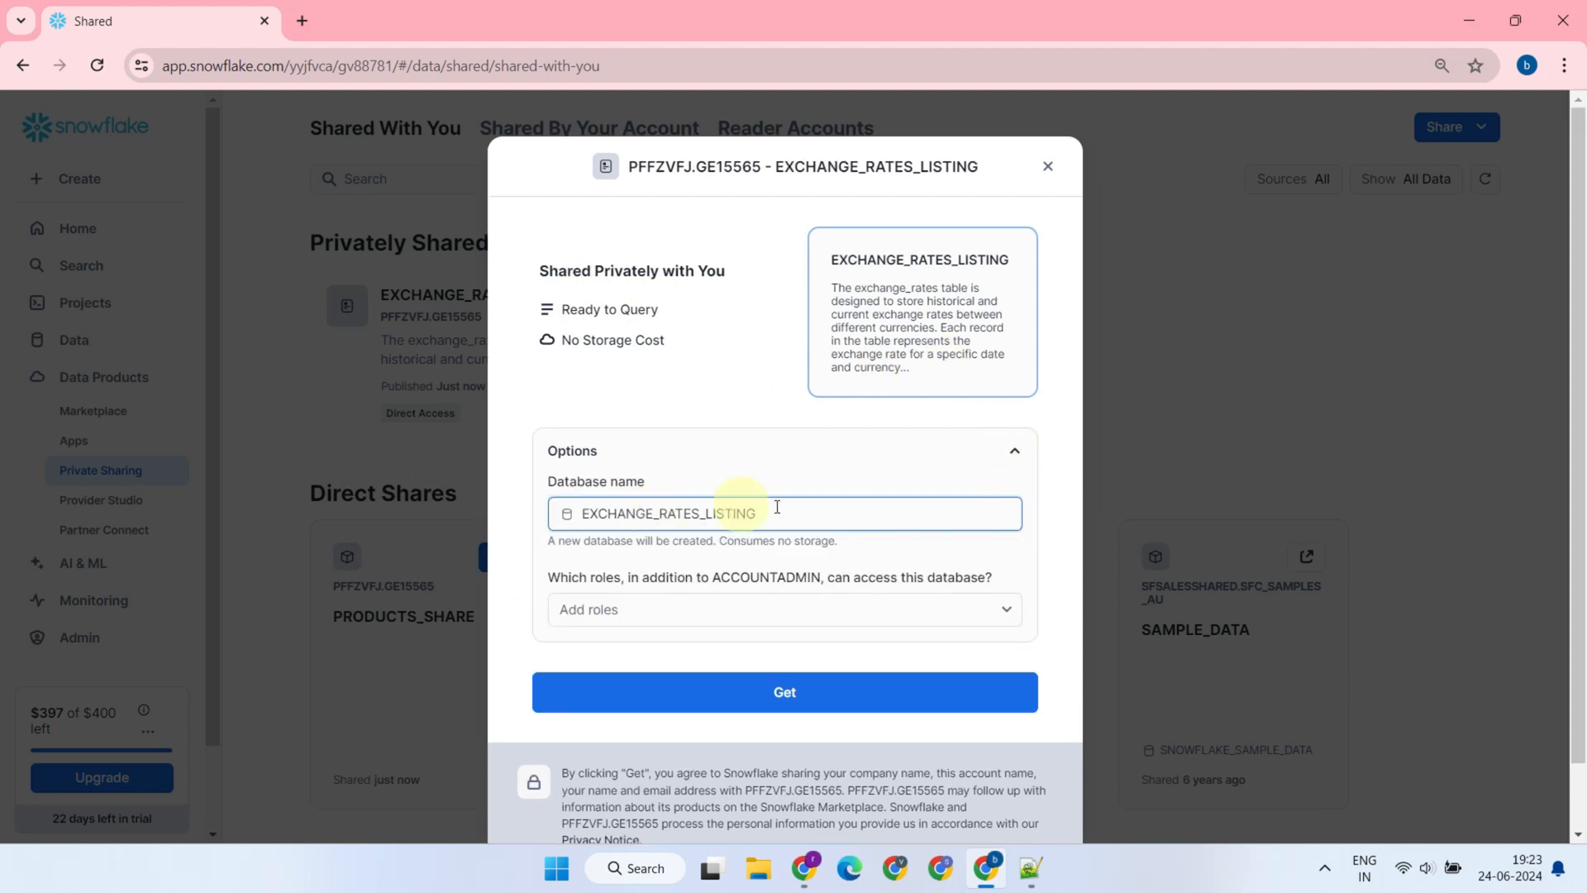
{"action": "left_click", "coordinate": [743, 508]}
{"action": "left_click", "coordinate": [785, 617]}
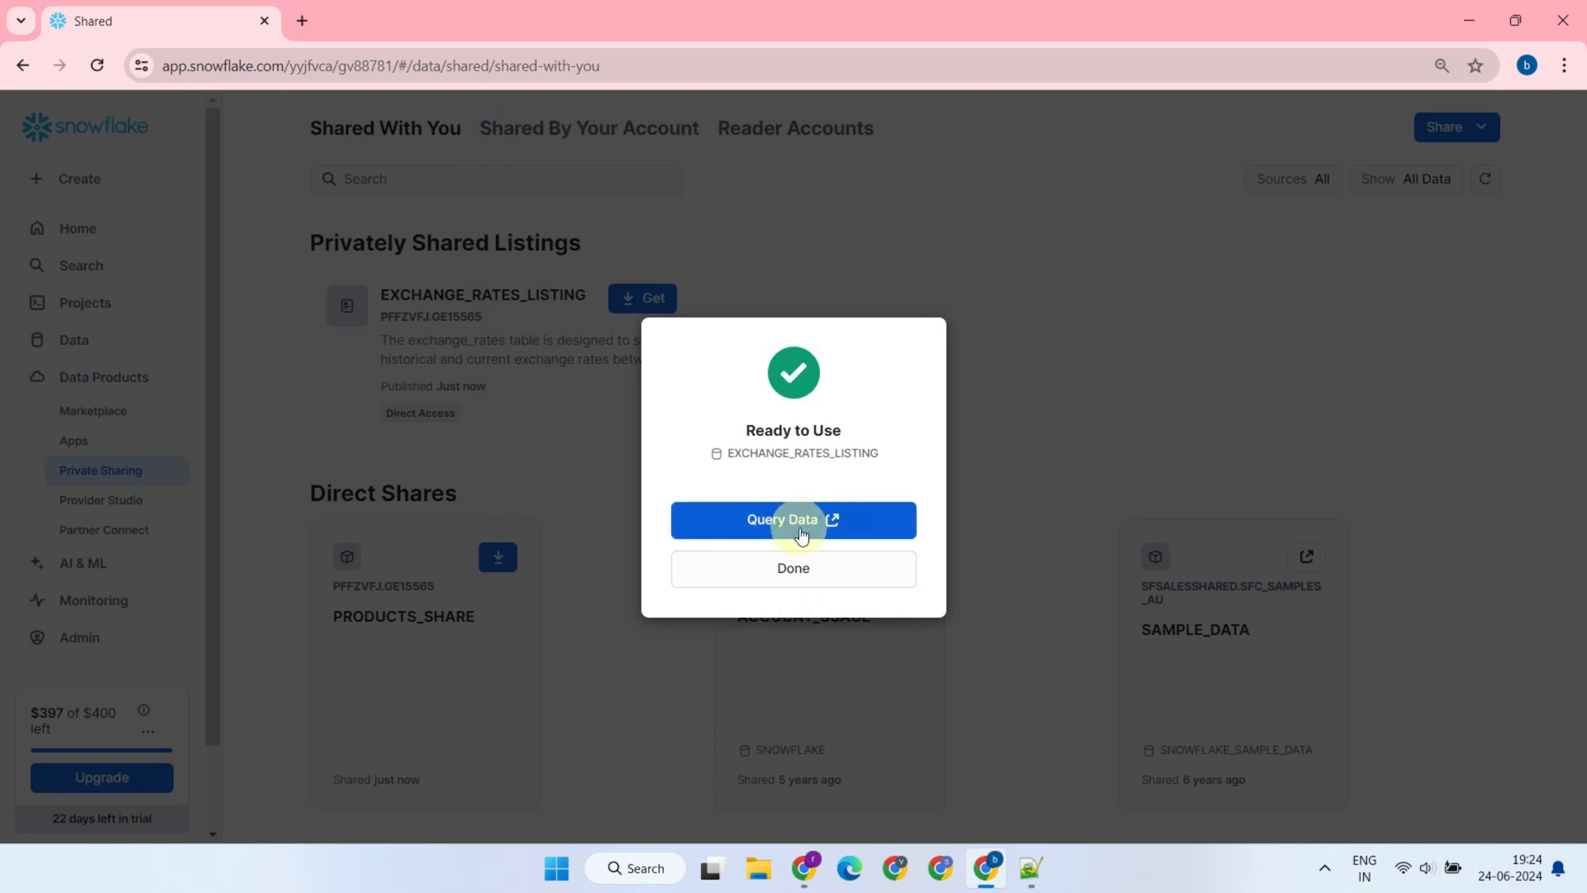
{"action": "left_click", "coordinate": [801, 527]}
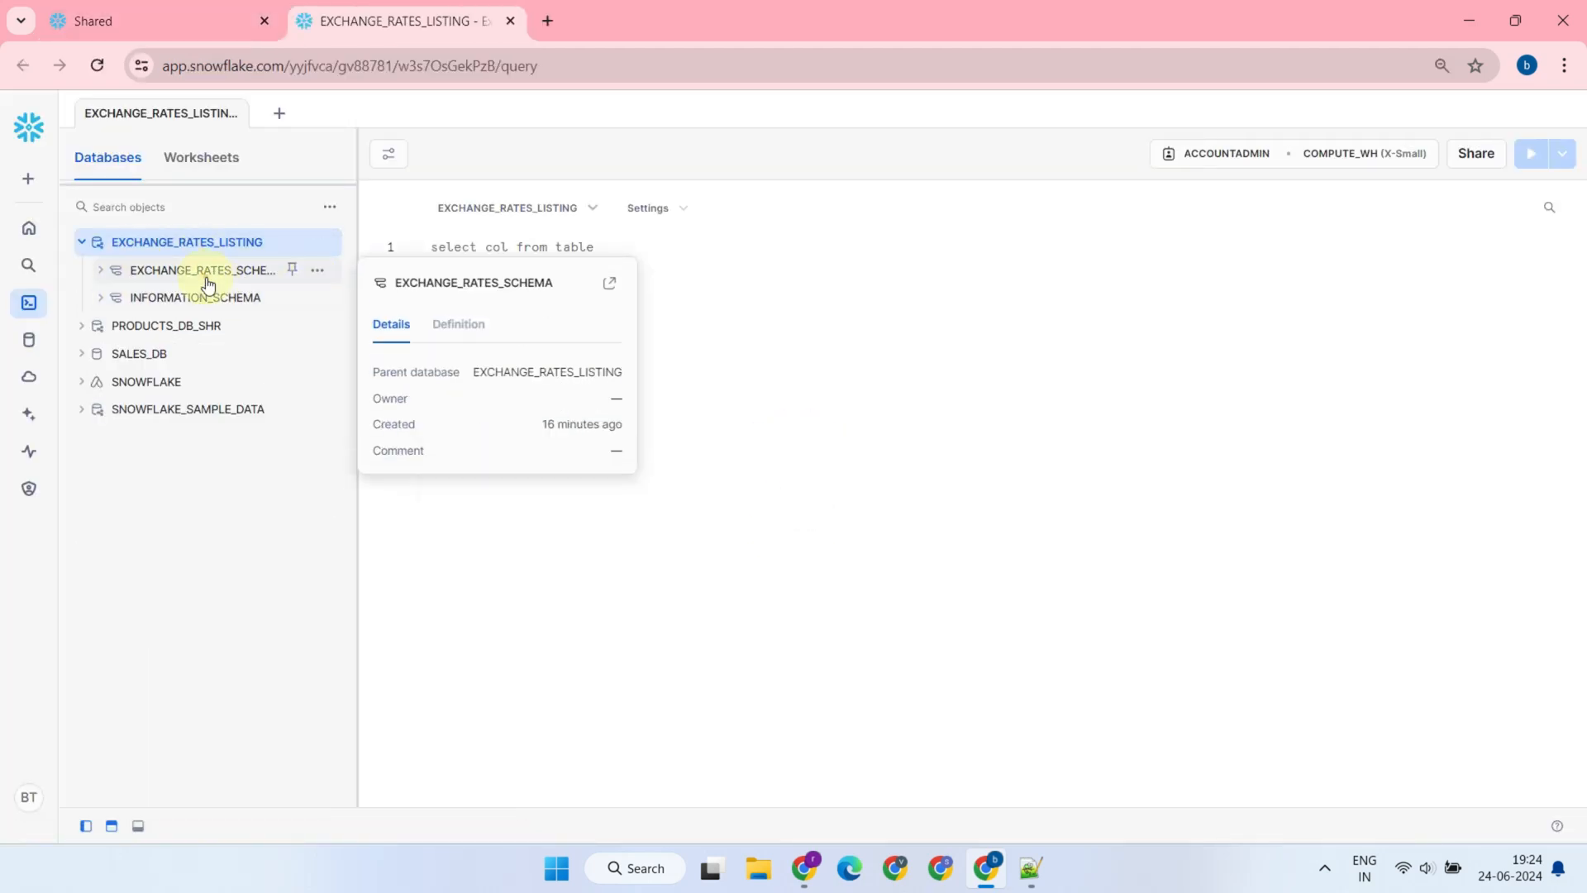
Place the shared EXCHANGE_RATES table's full name into the worksheet editor
{"action": "left_click", "coordinate": [207, 271]}
{"action": "left_click", "coordinate": [151, 298]}
{"action": "left_click", "coordinate": [210, 325]}
{"action": "left_click", "coordinate": [325, 325]}
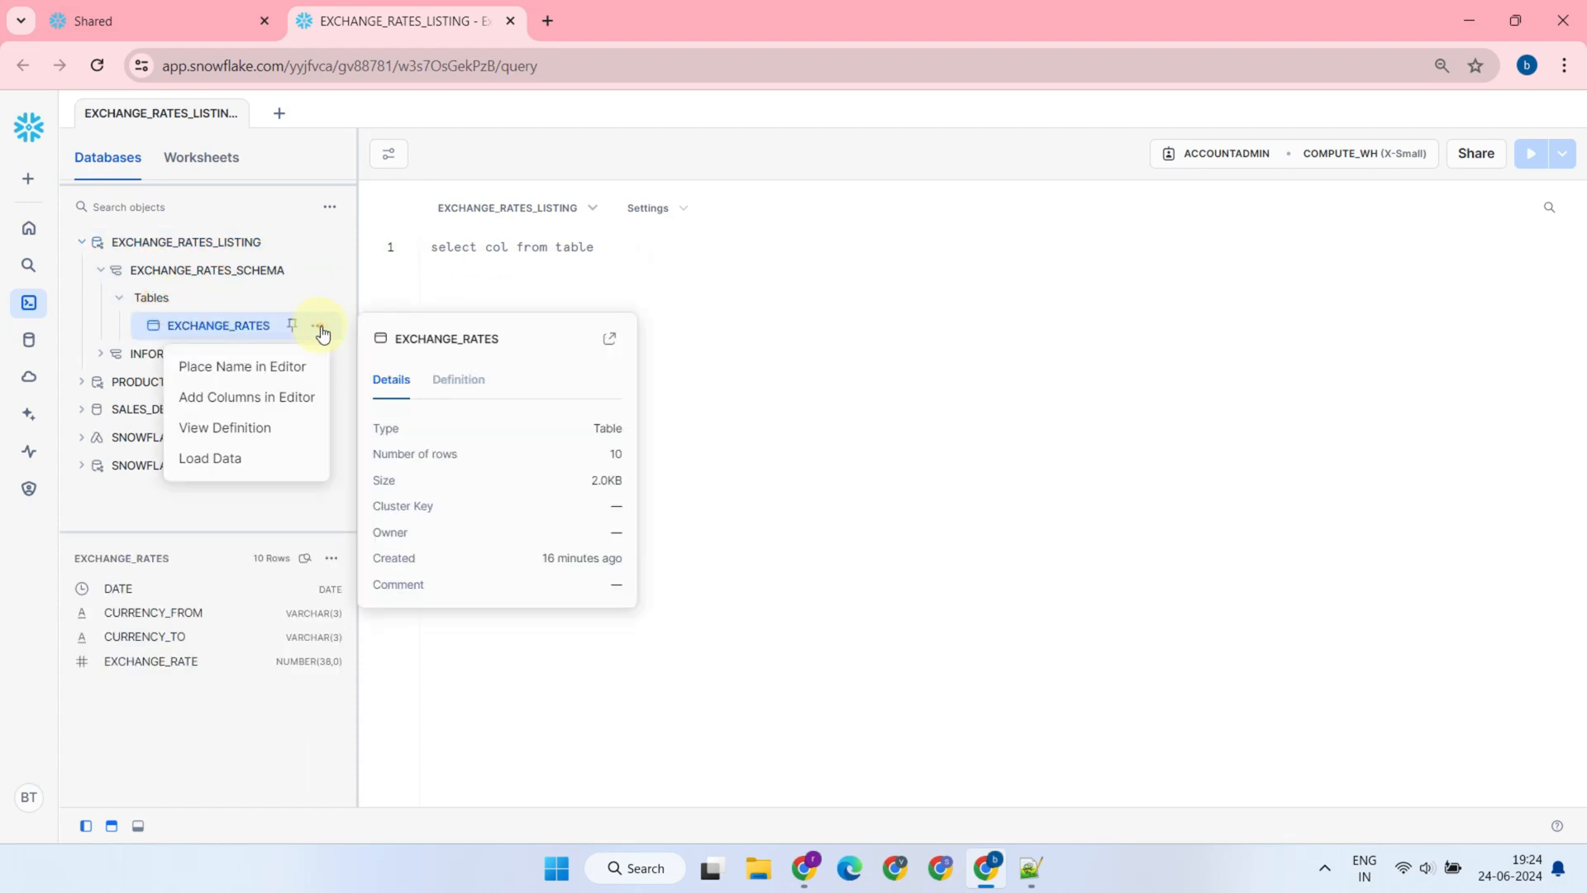
{"action": "left_click", "coordinate": [298, 365]}
Run SELECT * on EXCHANGE_RATES to return its 10 rows
{"action": "left_click", "coordinate": [431, 246]}
{"action": "type", "text": "SELECT *"}
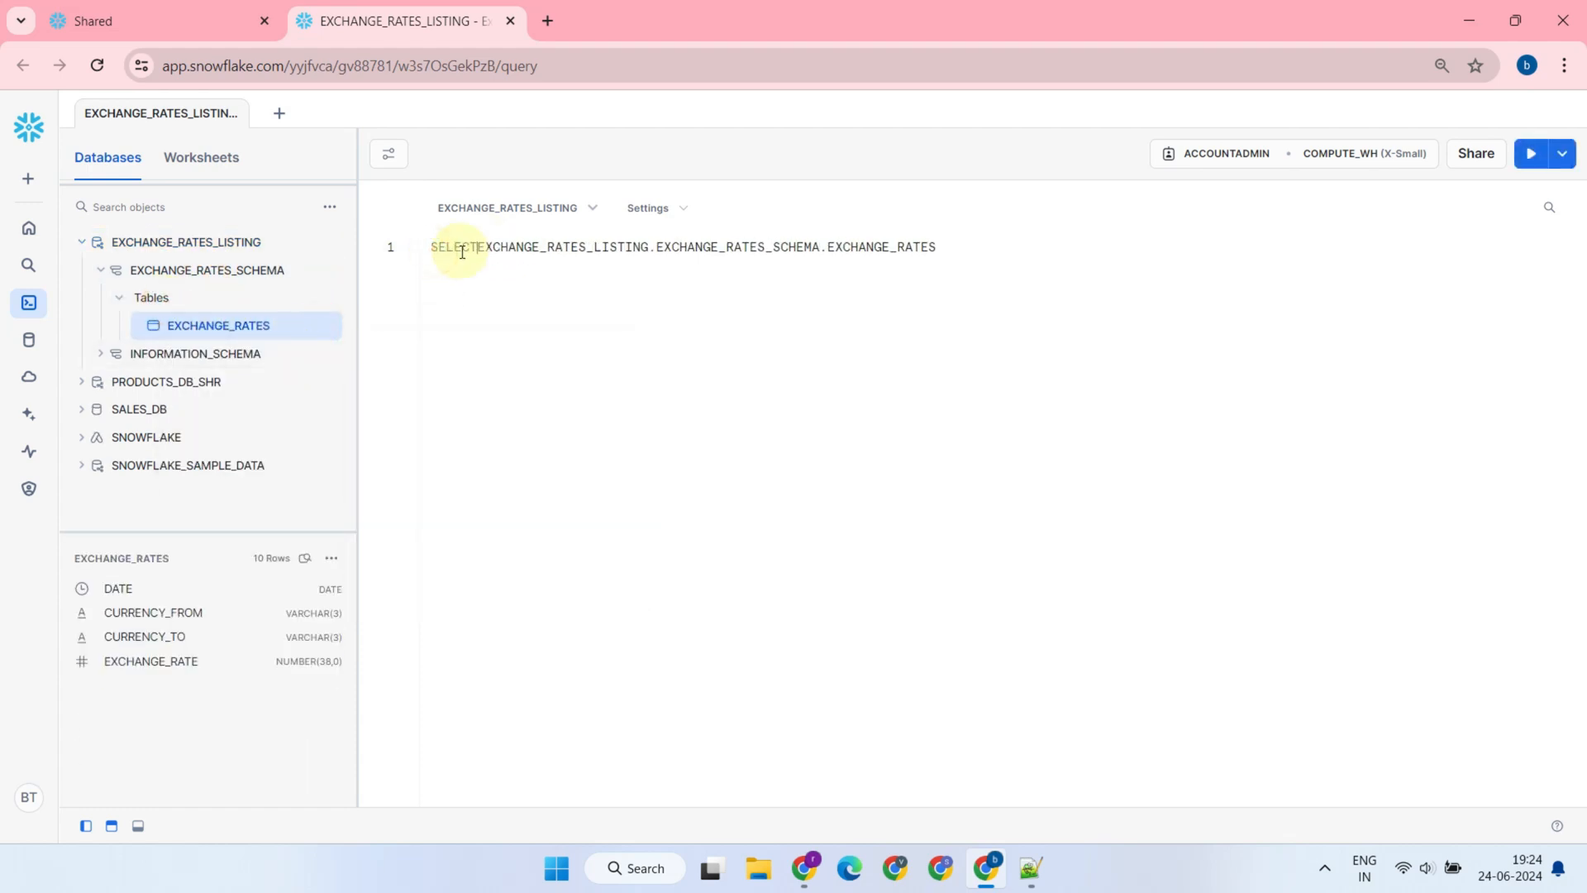
{"action": "type", "text": " FROM"}
{"action": "key", "text": "ctrl+a"}
{"action": "left_click", "coordinate": [1531, 152]}
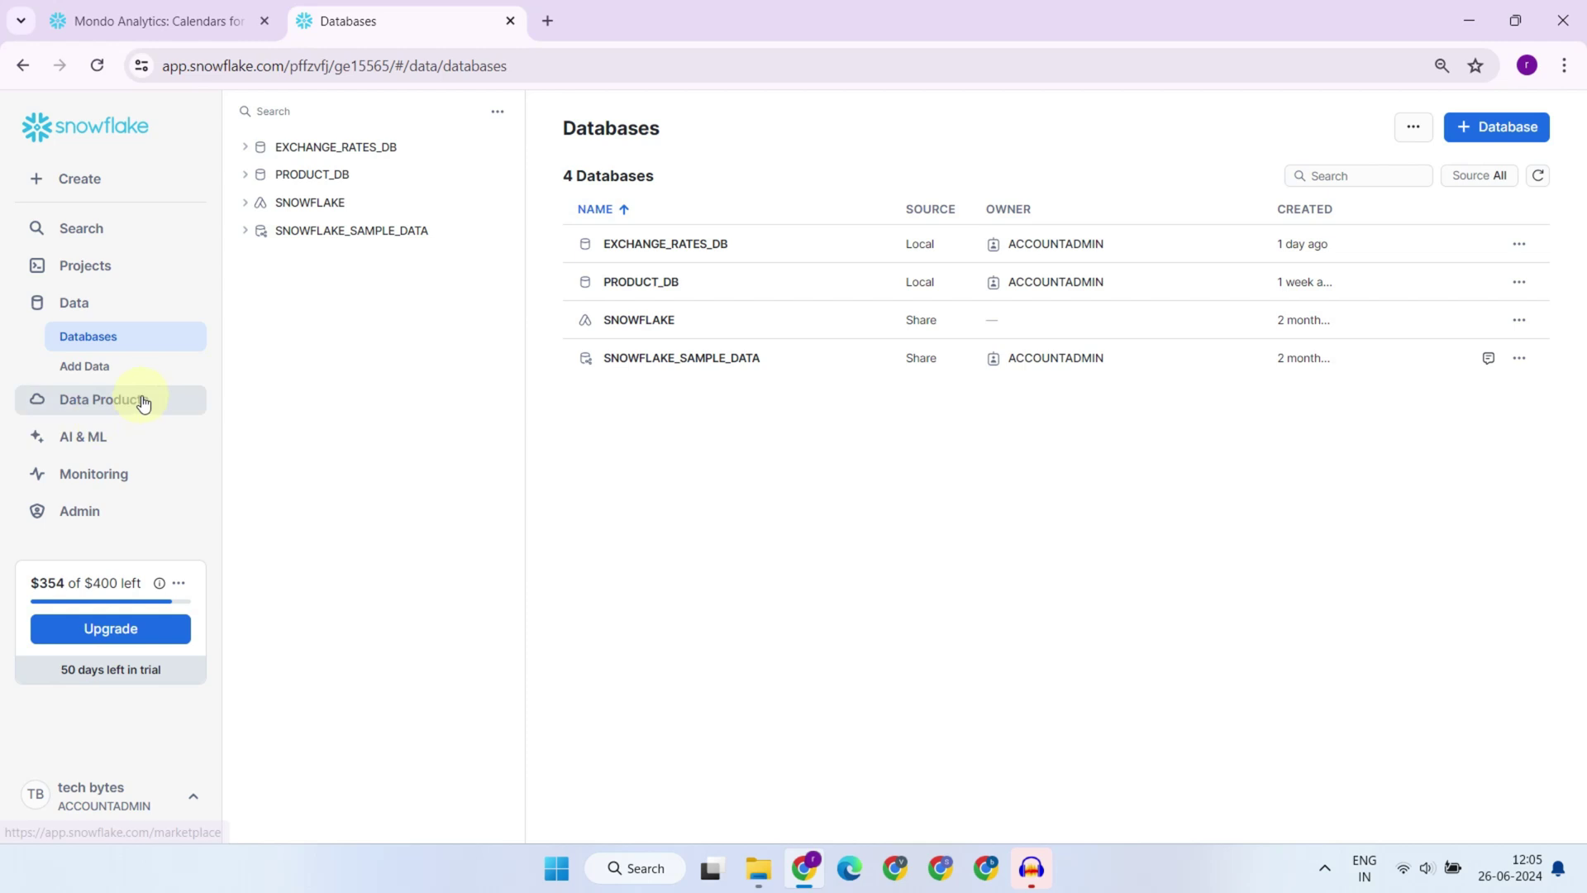
Browse all Marketplace products and search for 'date dimension'
{"action": "left_click", "coordinate": [105, 398]}
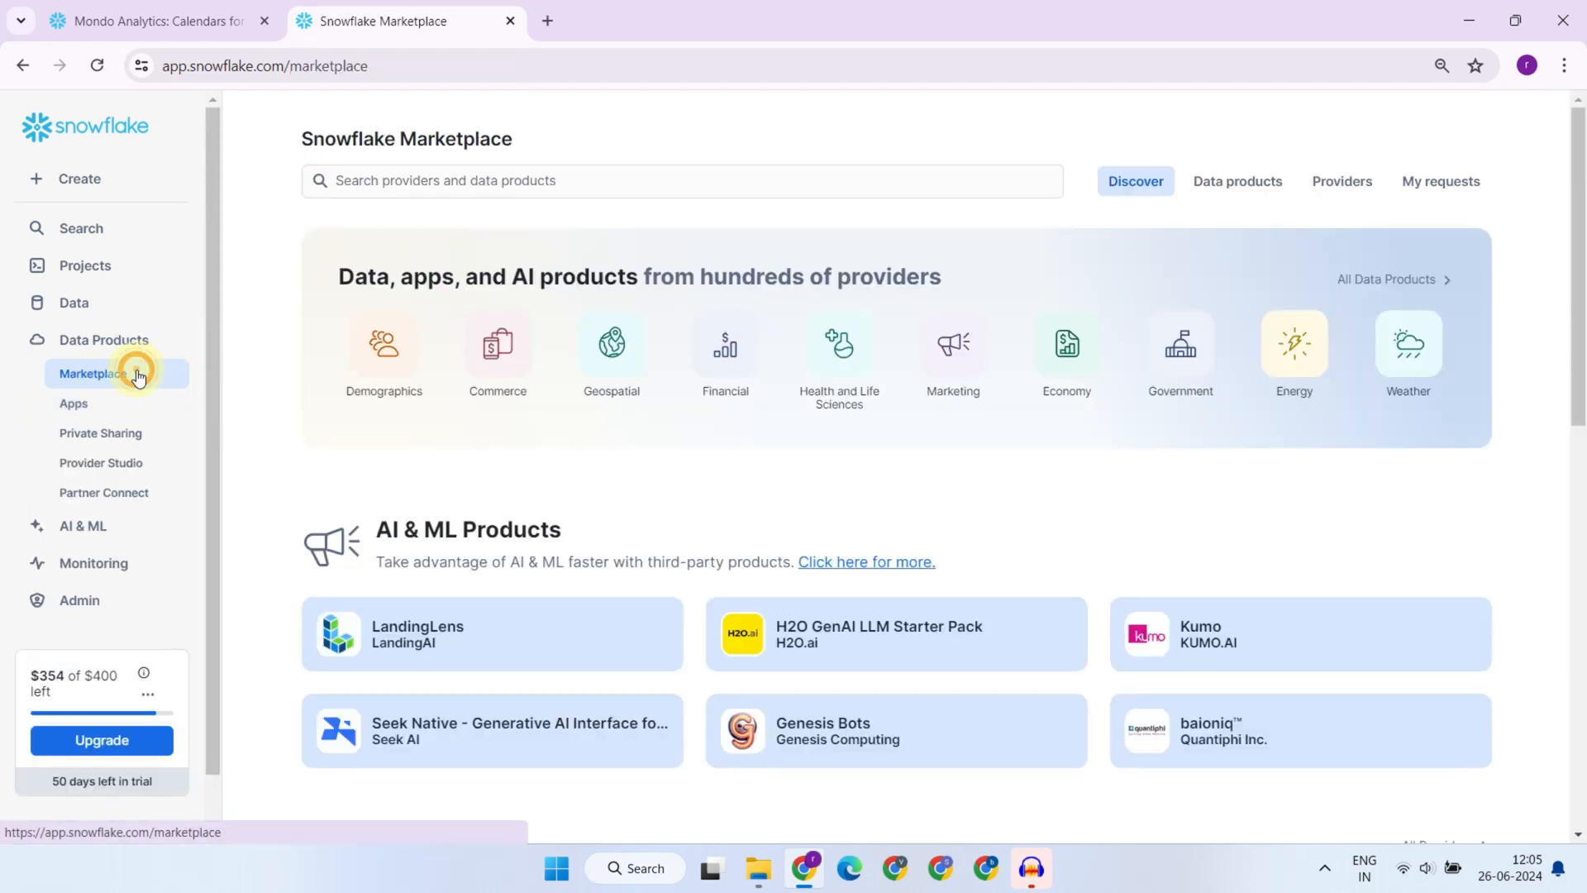
{"action": "left_click", "coordinate": [1394, 280]}
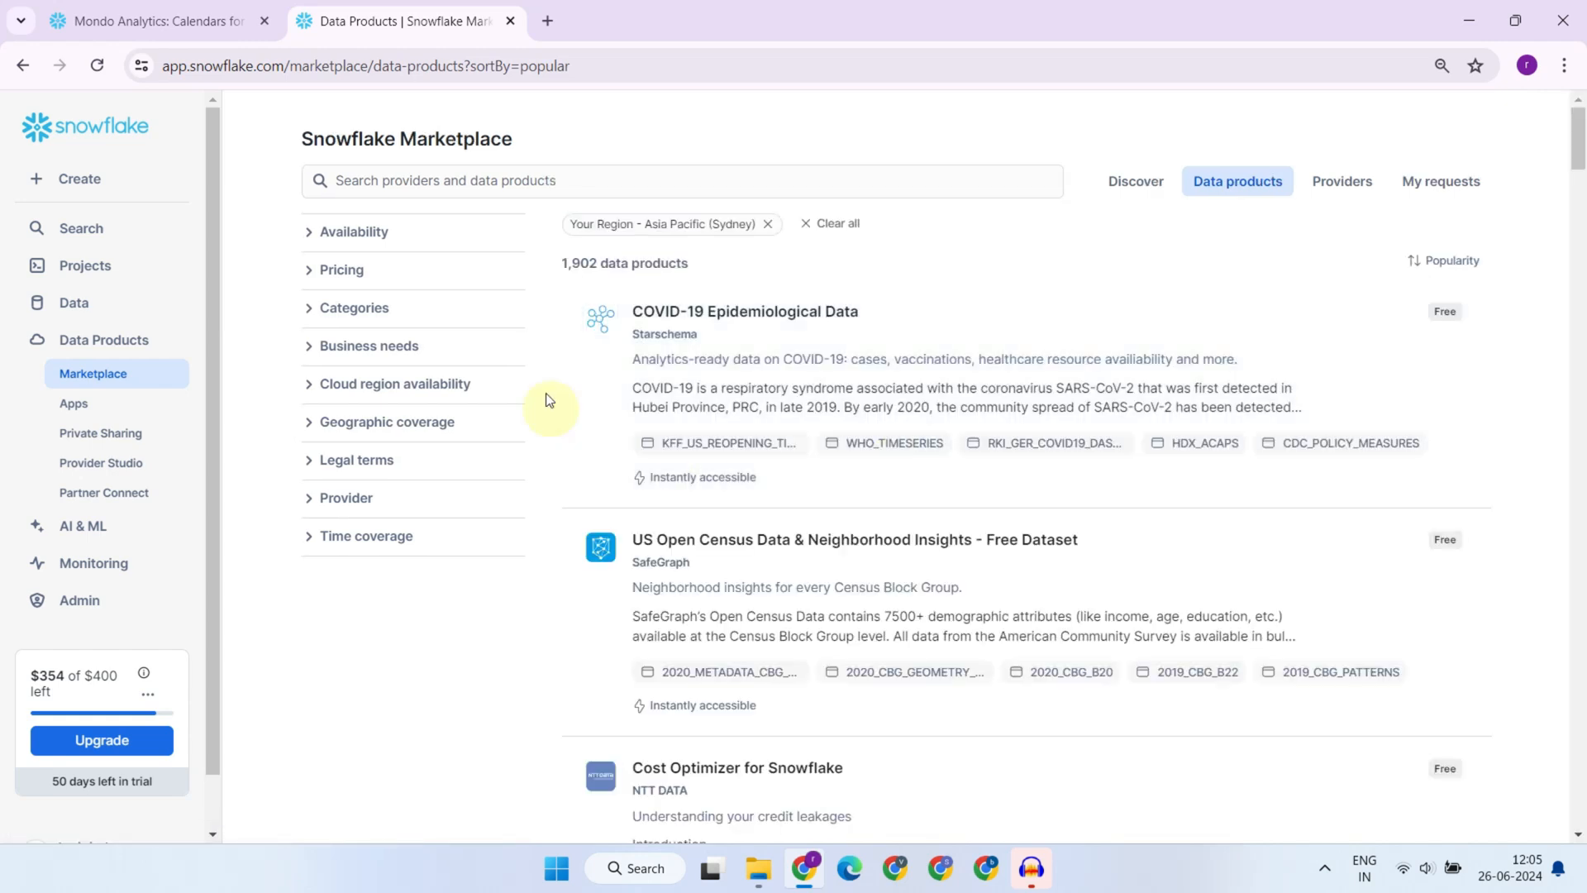
{"action": "left_click", "coordinate": [303, 310]}
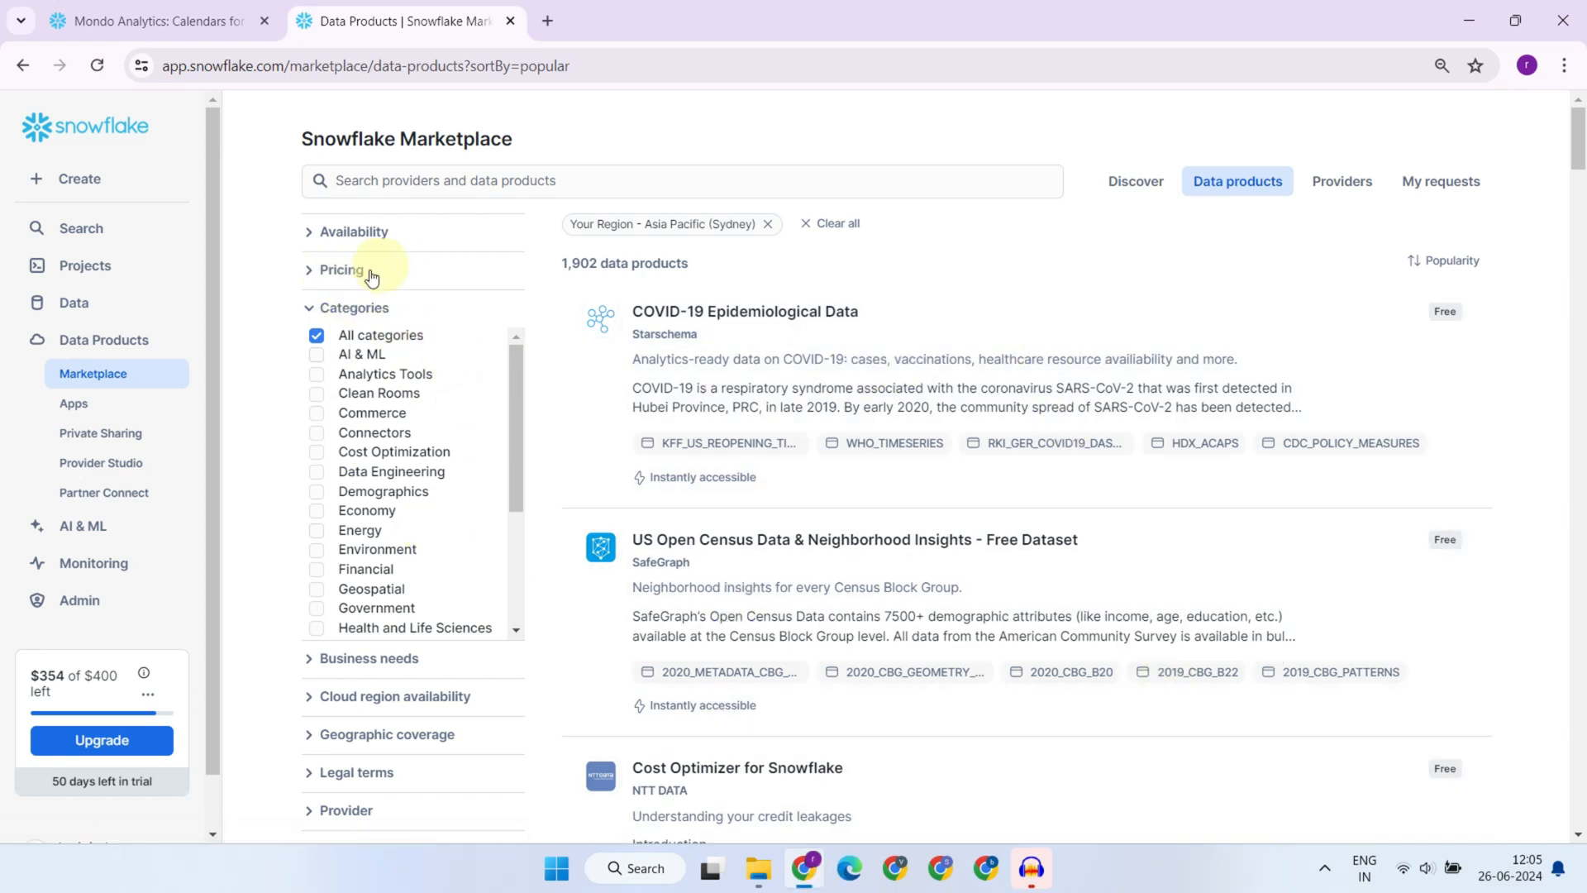
{"action": "left_click", "coordinate": [311, 271]}
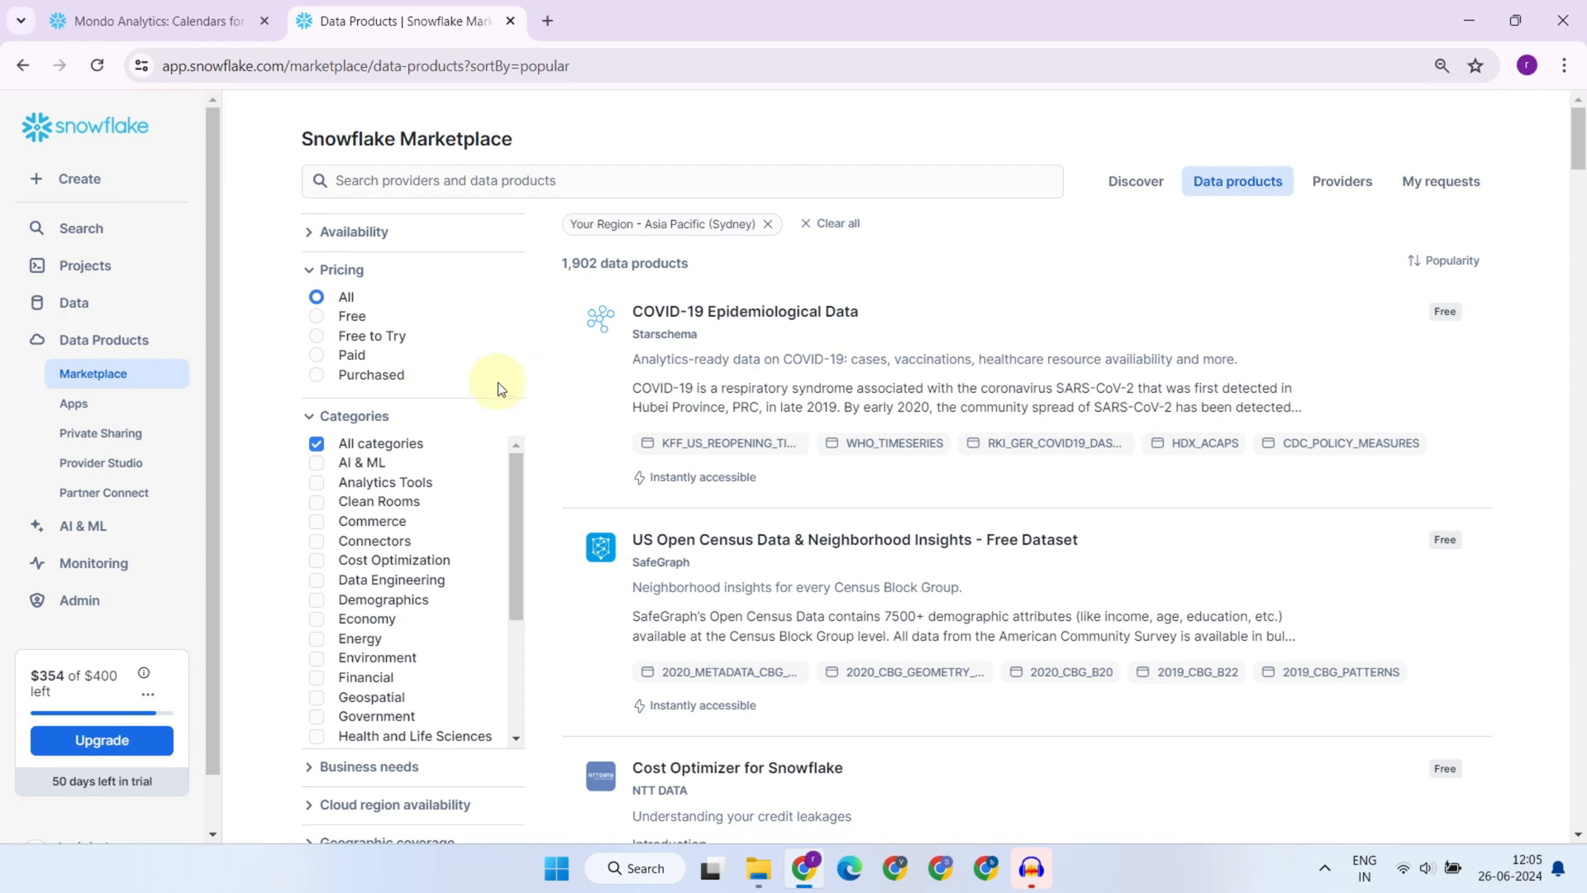
{"action": "left_click", "coordinate": [558, 180]}
{"action": "type", "text": "date dimension"}
{"action": "key", "text": "Return"}
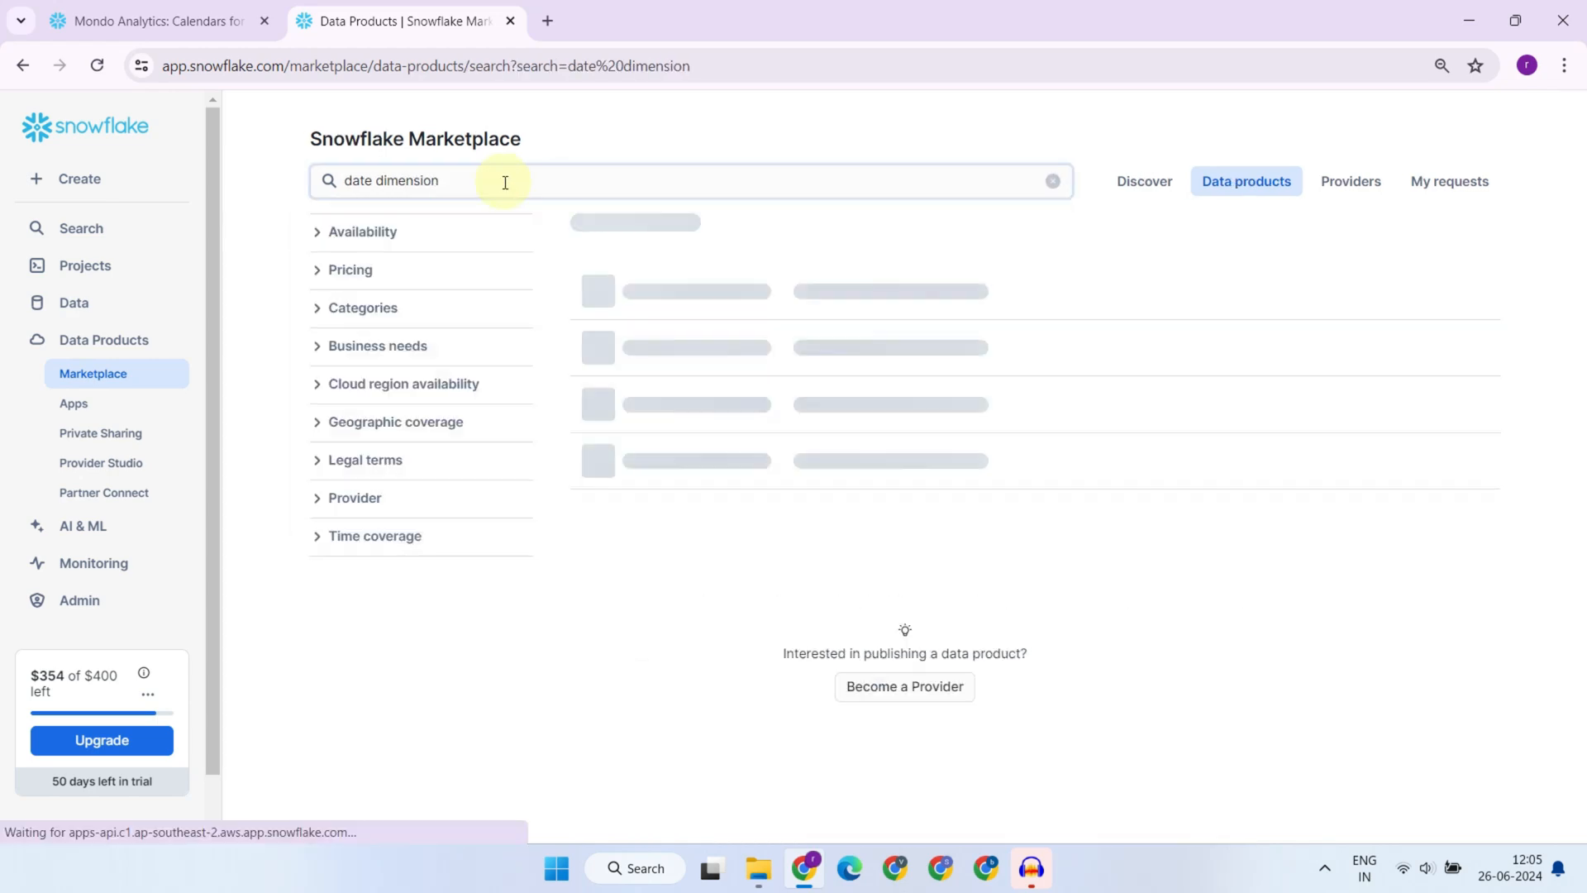
{"action": "scroll", "coordinate": [1055, 409], "scroll_direction": "down", "scroll_amount": 3}
{"action": "scroll", "coordinate": [1054, 422], "scroll_direction": "down", "scroll_amount": 3}
{"action": "scroll", "coordinate": [1059, 435], "scroll_direction": "down", "scroll_amount": 3}
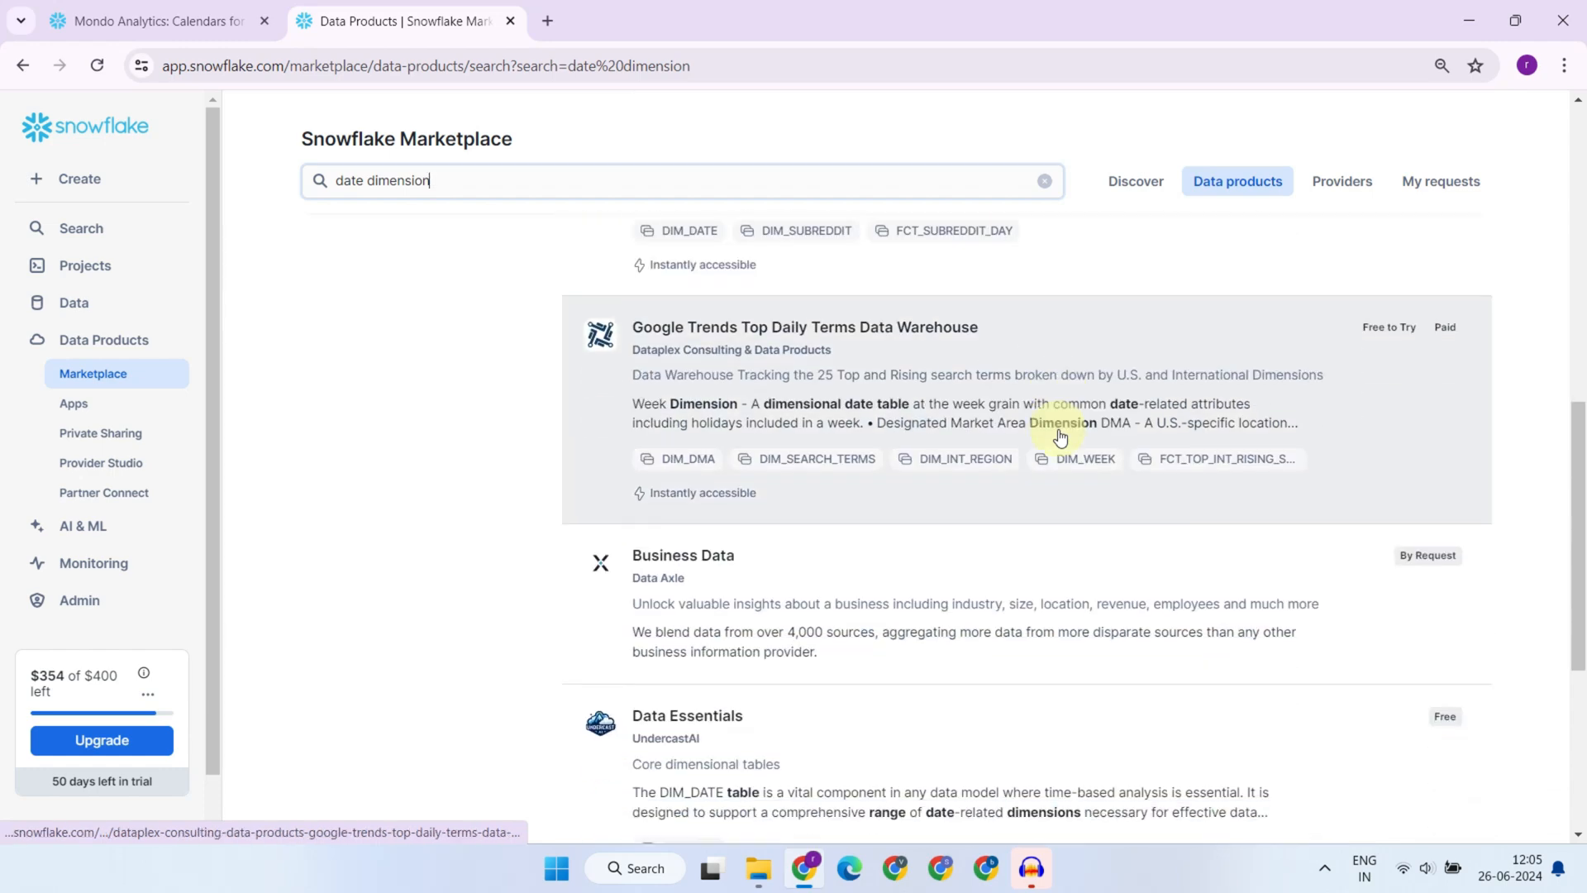
{"action": "scroll", "coordinate": [1059, 435], "scroll_direction": "down", "scroll_amount": 3}
Get the free Data Essentials listing and run its current-date example query on lines 5–7
{"action": "left_click", "coordinate": [843, 521]}
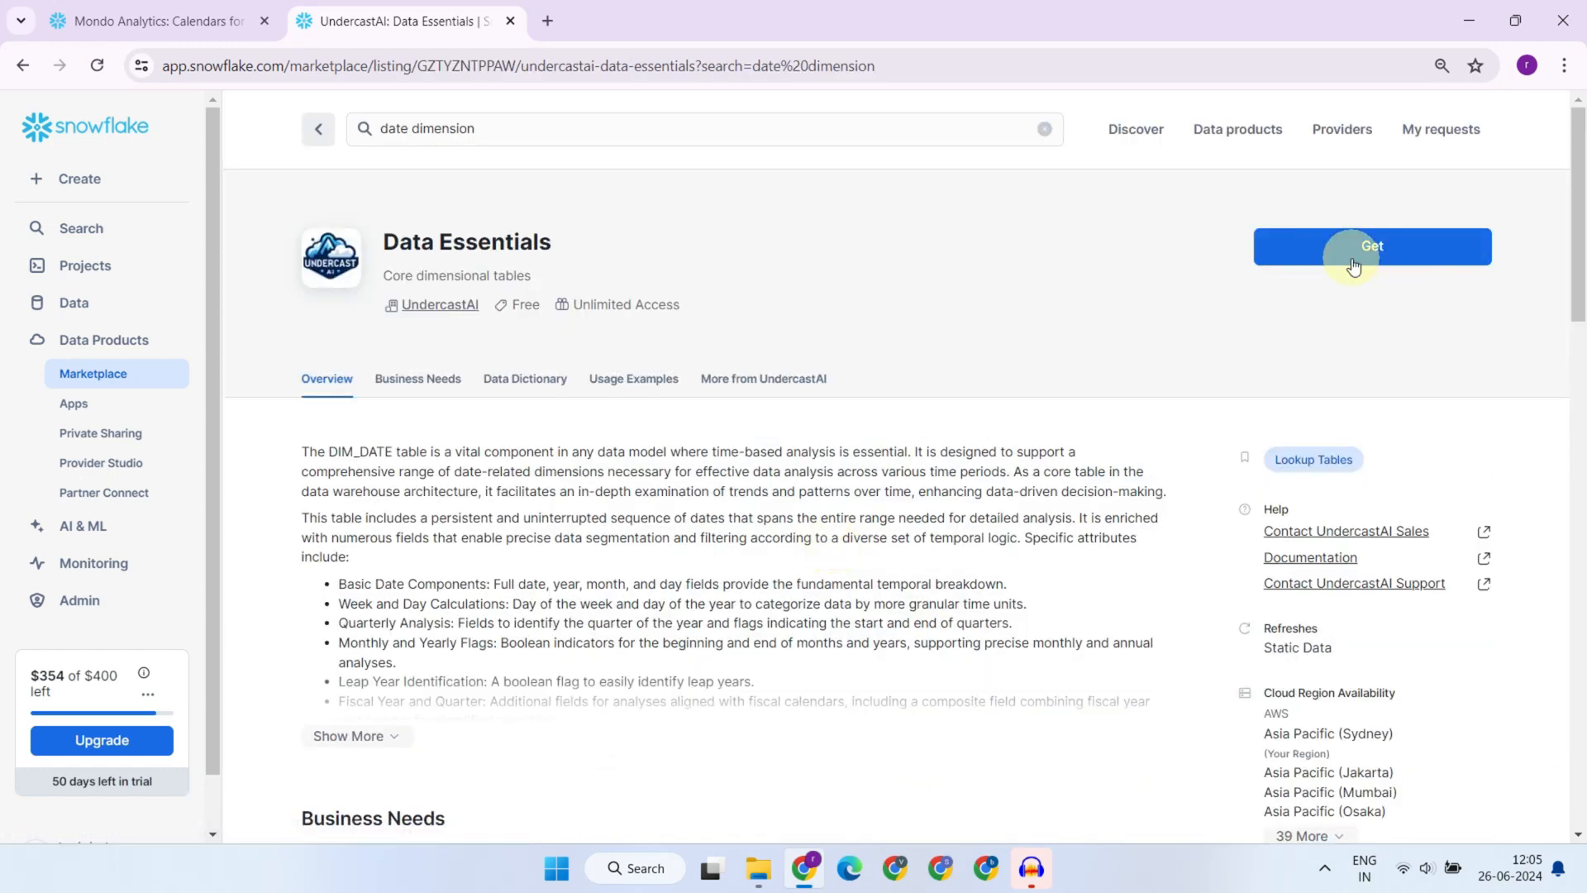
{"action": "left_click", "coordinate": [1353, 263]}
{"action": "left_click", "coordinate": [835, 555]}
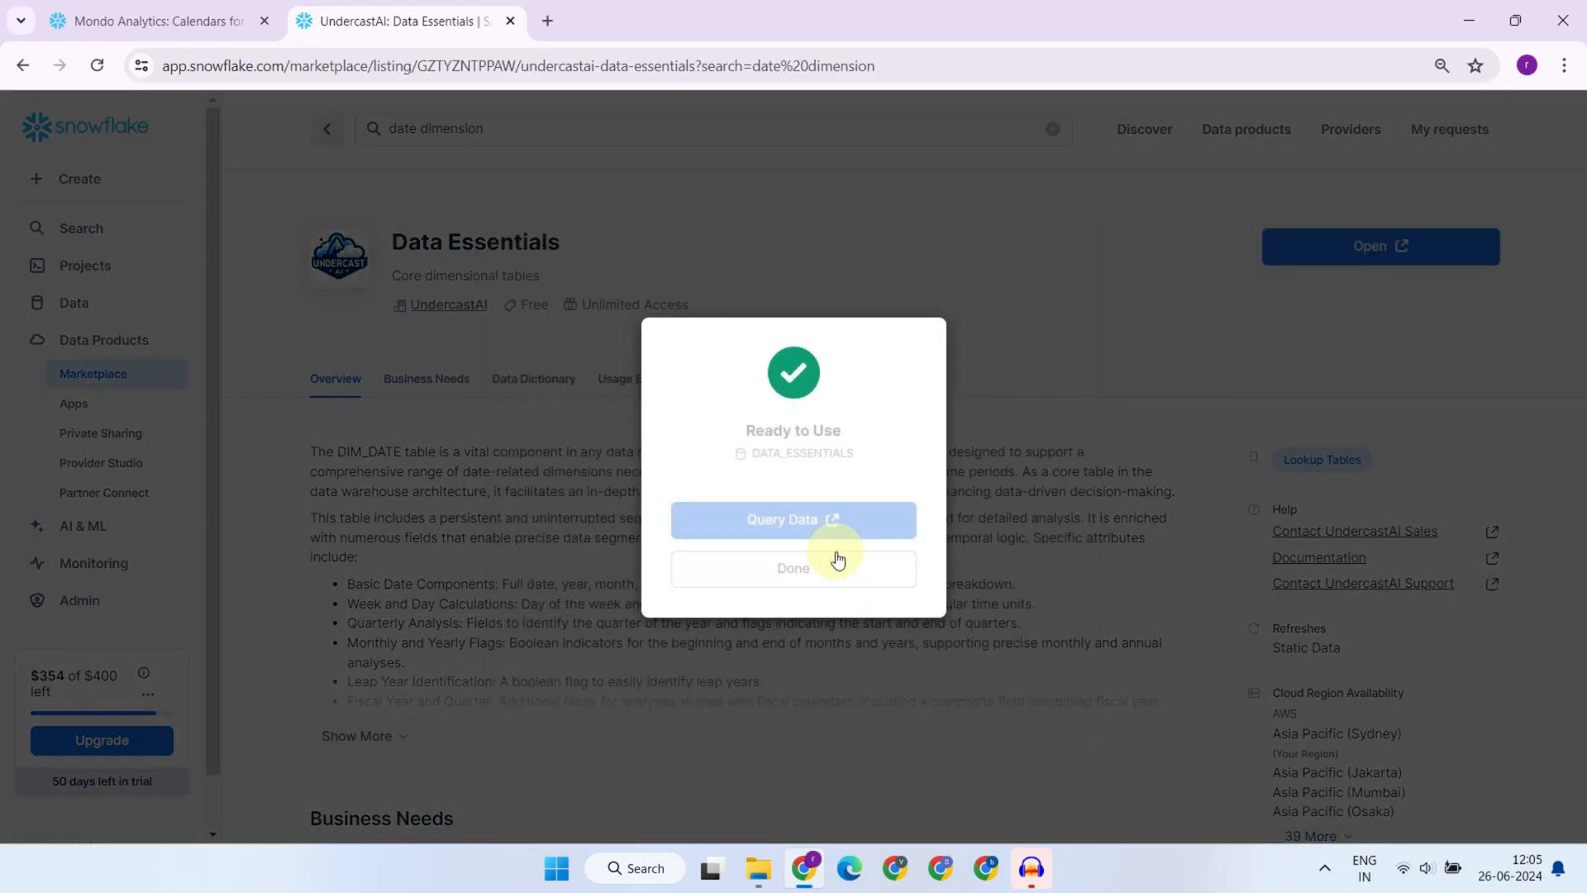
{"action": "left_click", "coordinate": [791, 521]}
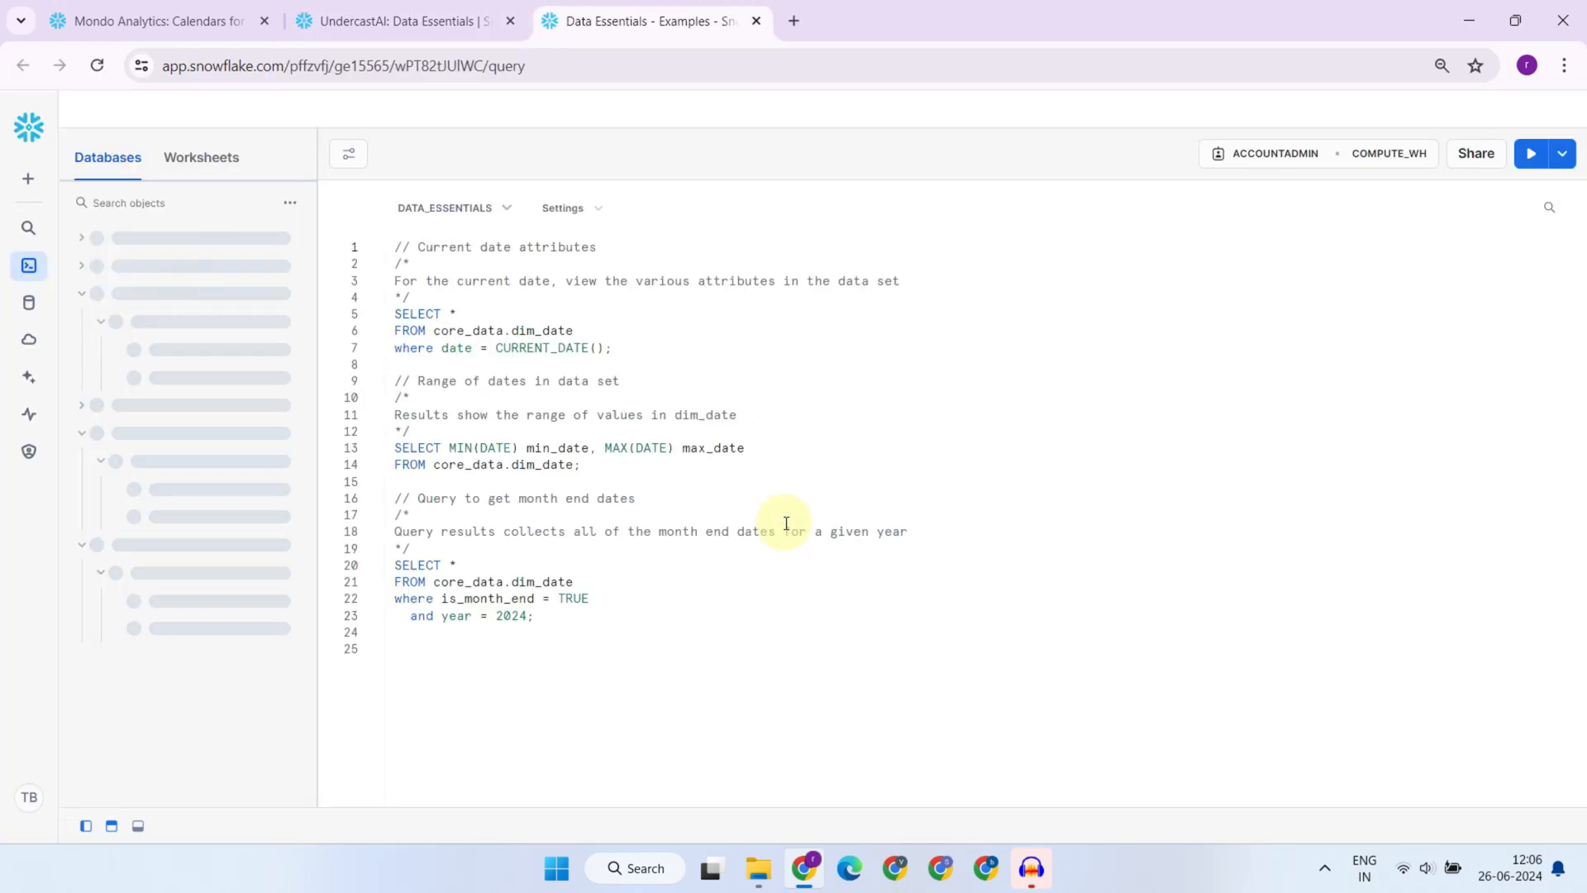
{"action": "left_click_drag", "start_coordinate": [614, 349], "coordinate": [394, 314]}
{"action": "left_click", "coordinate": [1533, 155]}
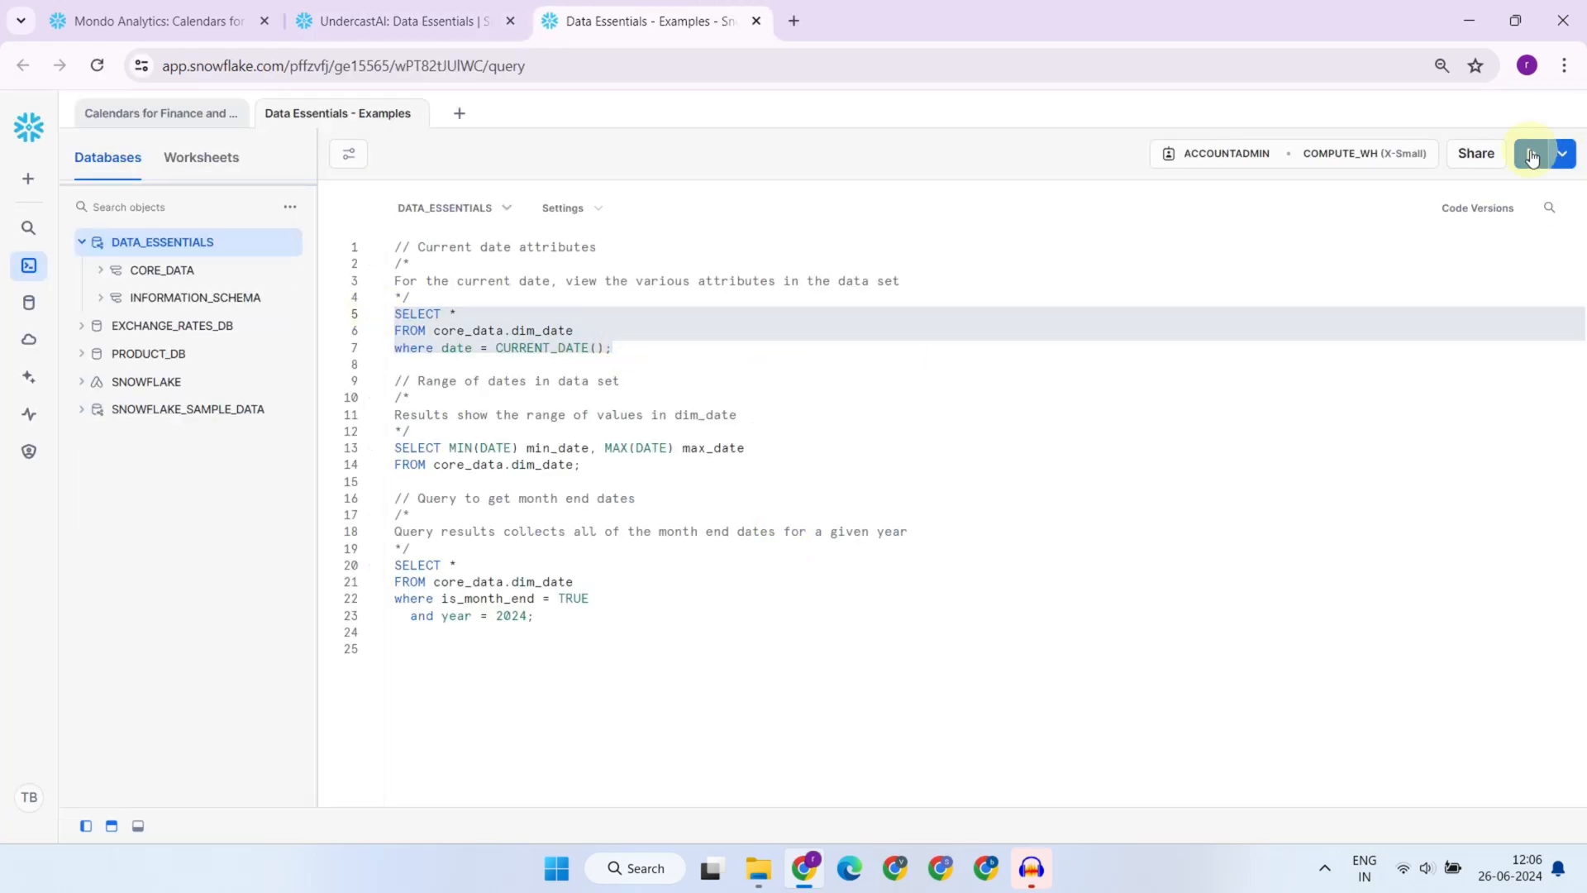
{"action": "left_click_drag", "start_coordinate": [762, 490], "coordinate": [1288, 502]}
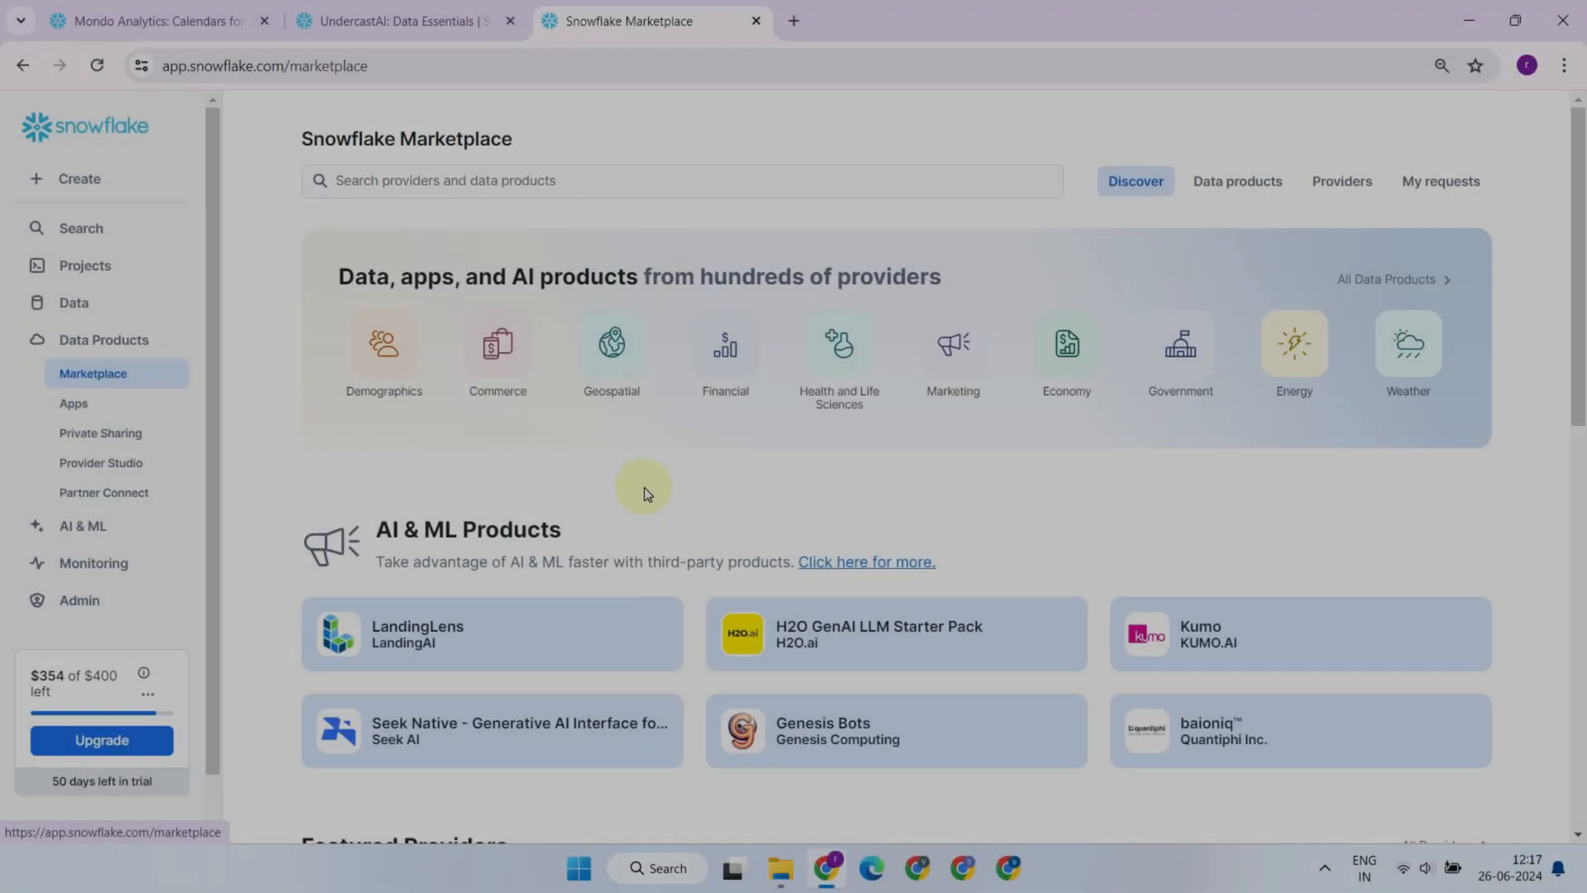
Begin a new listing from Provider Studio's Create Listing dialog
{"action": "left_click", "coordinate": [100, 463]}
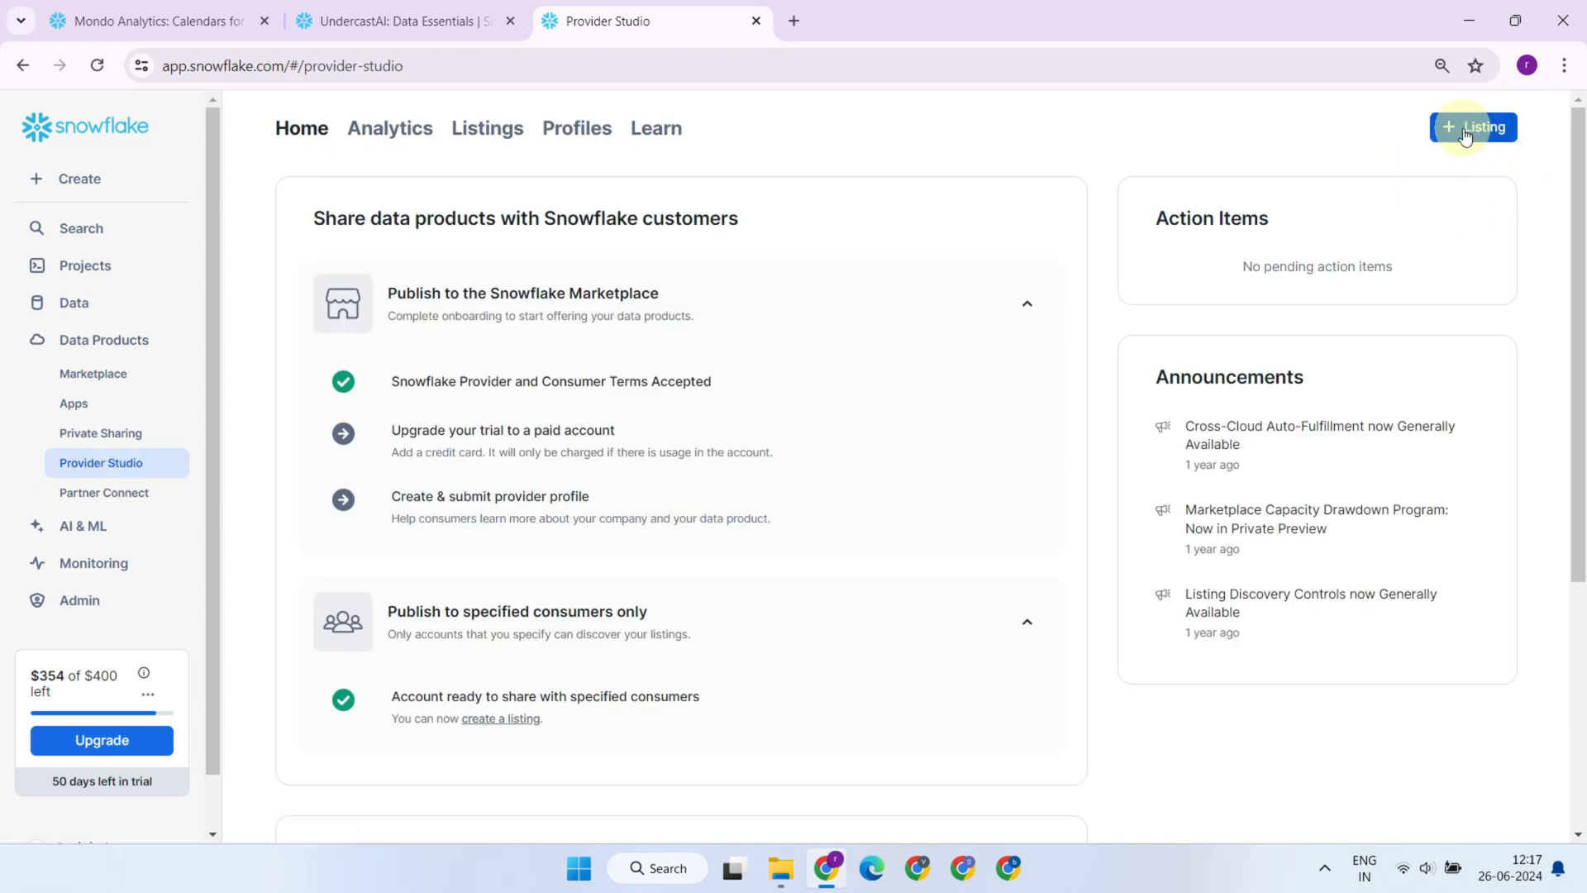
{"action": "left_click", "coordinate": [1464, 127]}
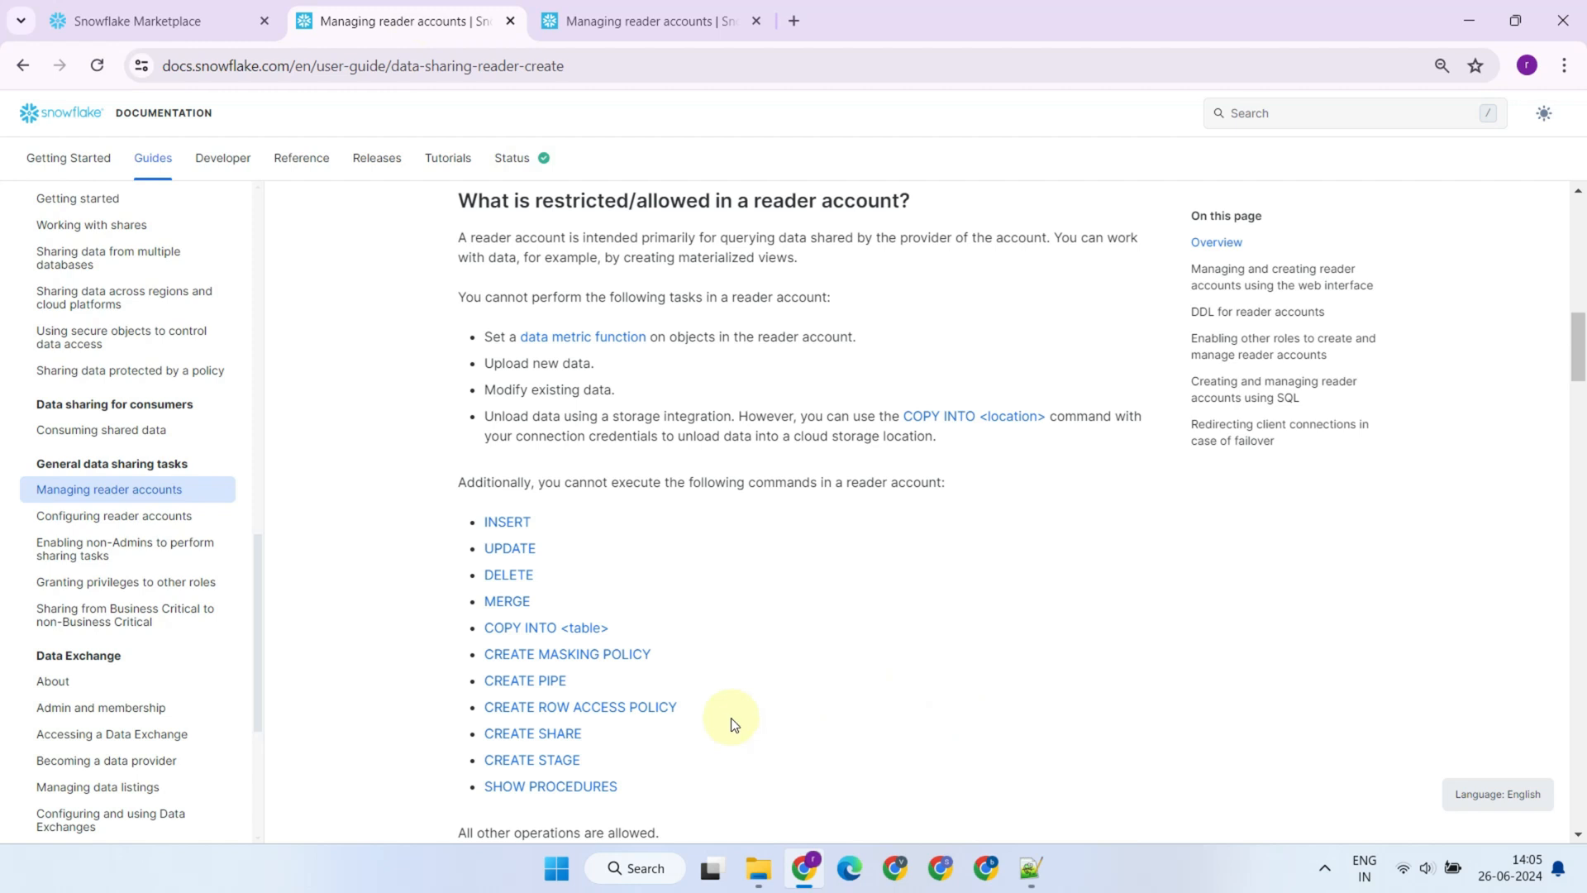
Check the reader account creation guide, return to Snowflake, and go to Private Sharing
{"action": "left_click", "coordinate": [645, 20]}
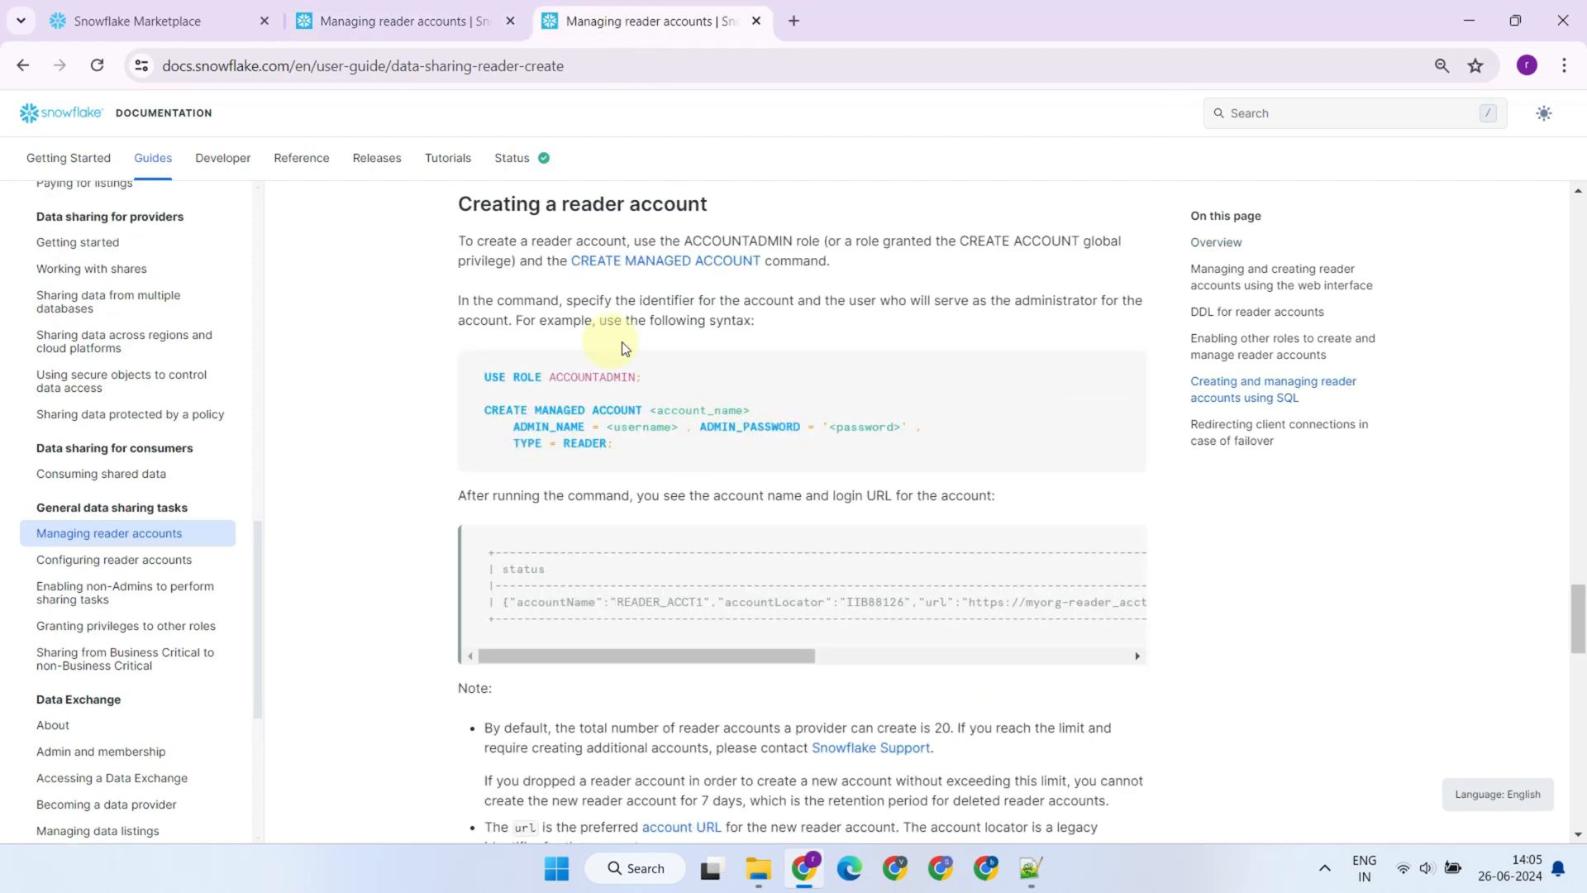
{"action": "mouse_move", "coordinate": [624, 378]}
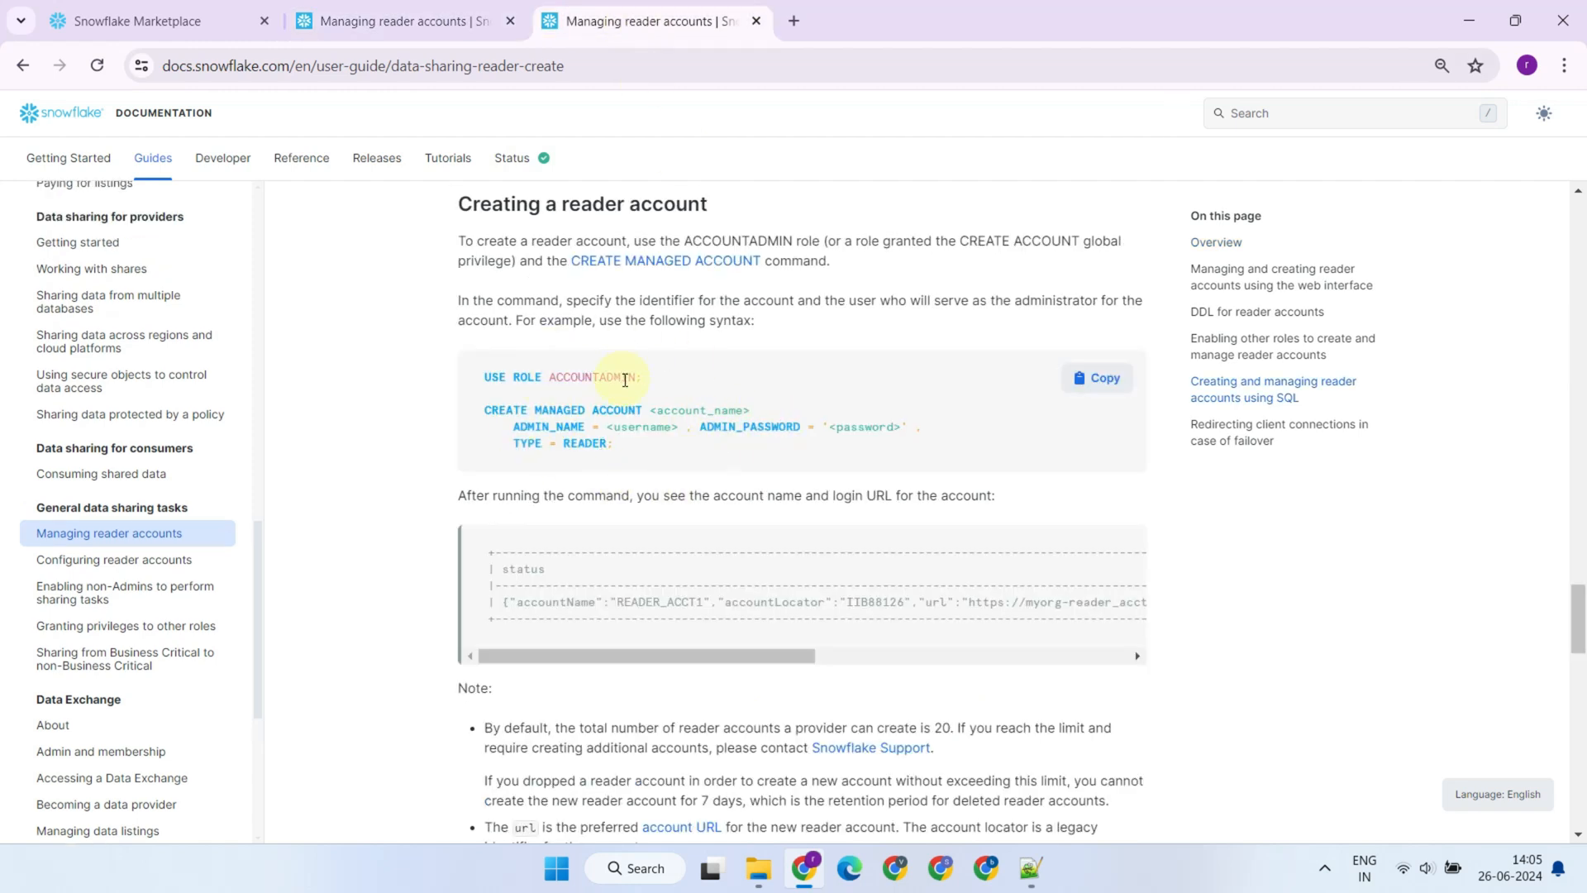
{"action": "left_click", "coordinate": [136, 21]}
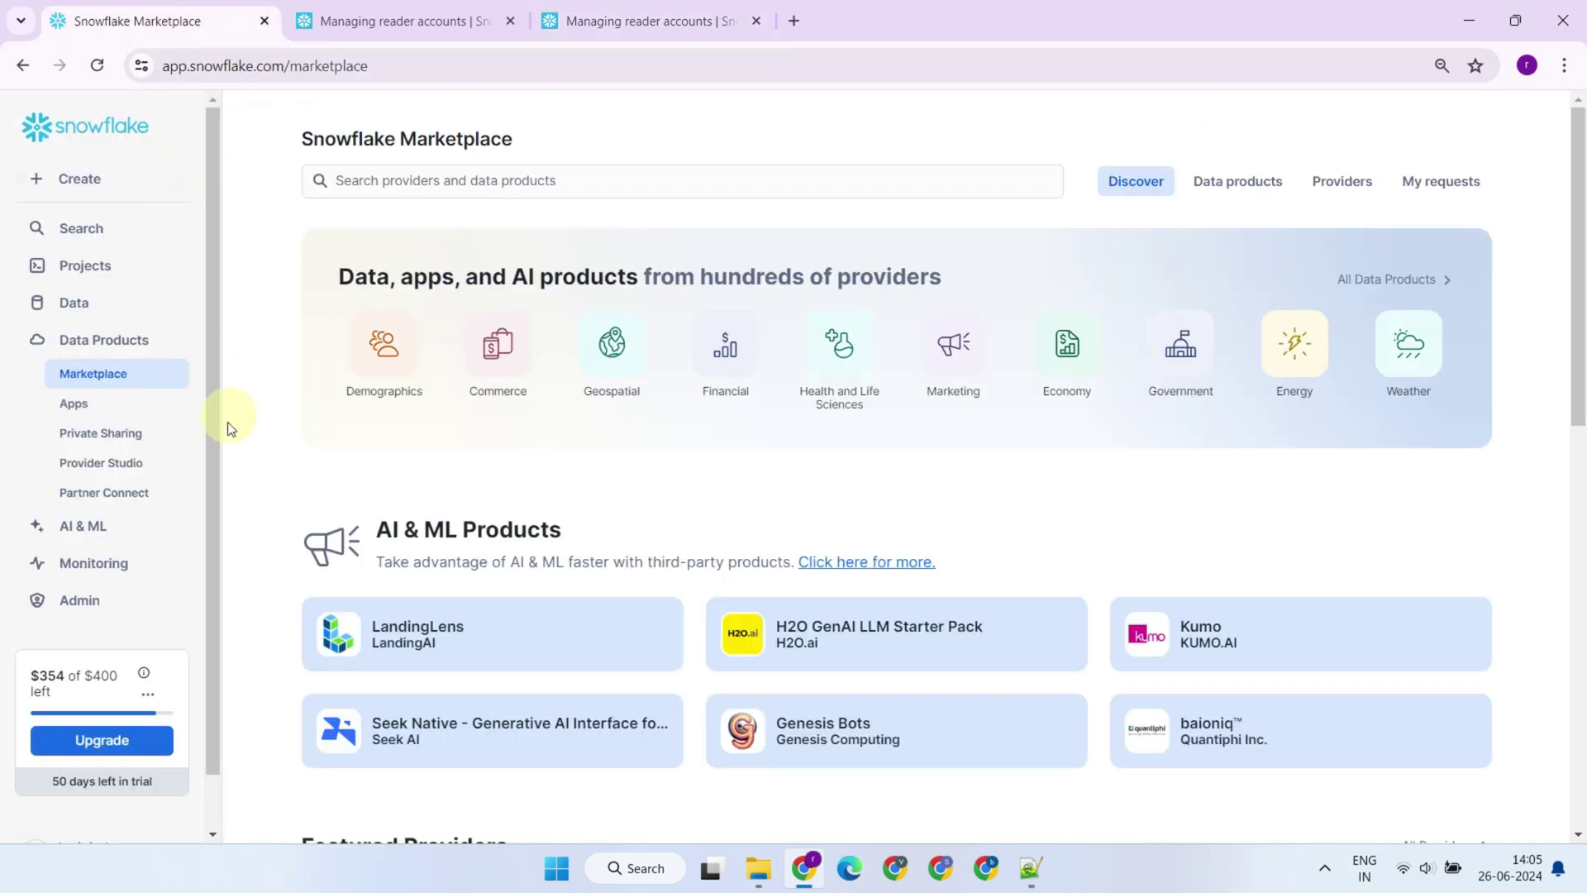
{"action": "left_click", "coordinate": [136, 435]}
Start a new reader account named DEMO_READER with admin user ADMIN
{"action": "left_click", "coordinate": [831, 127]}
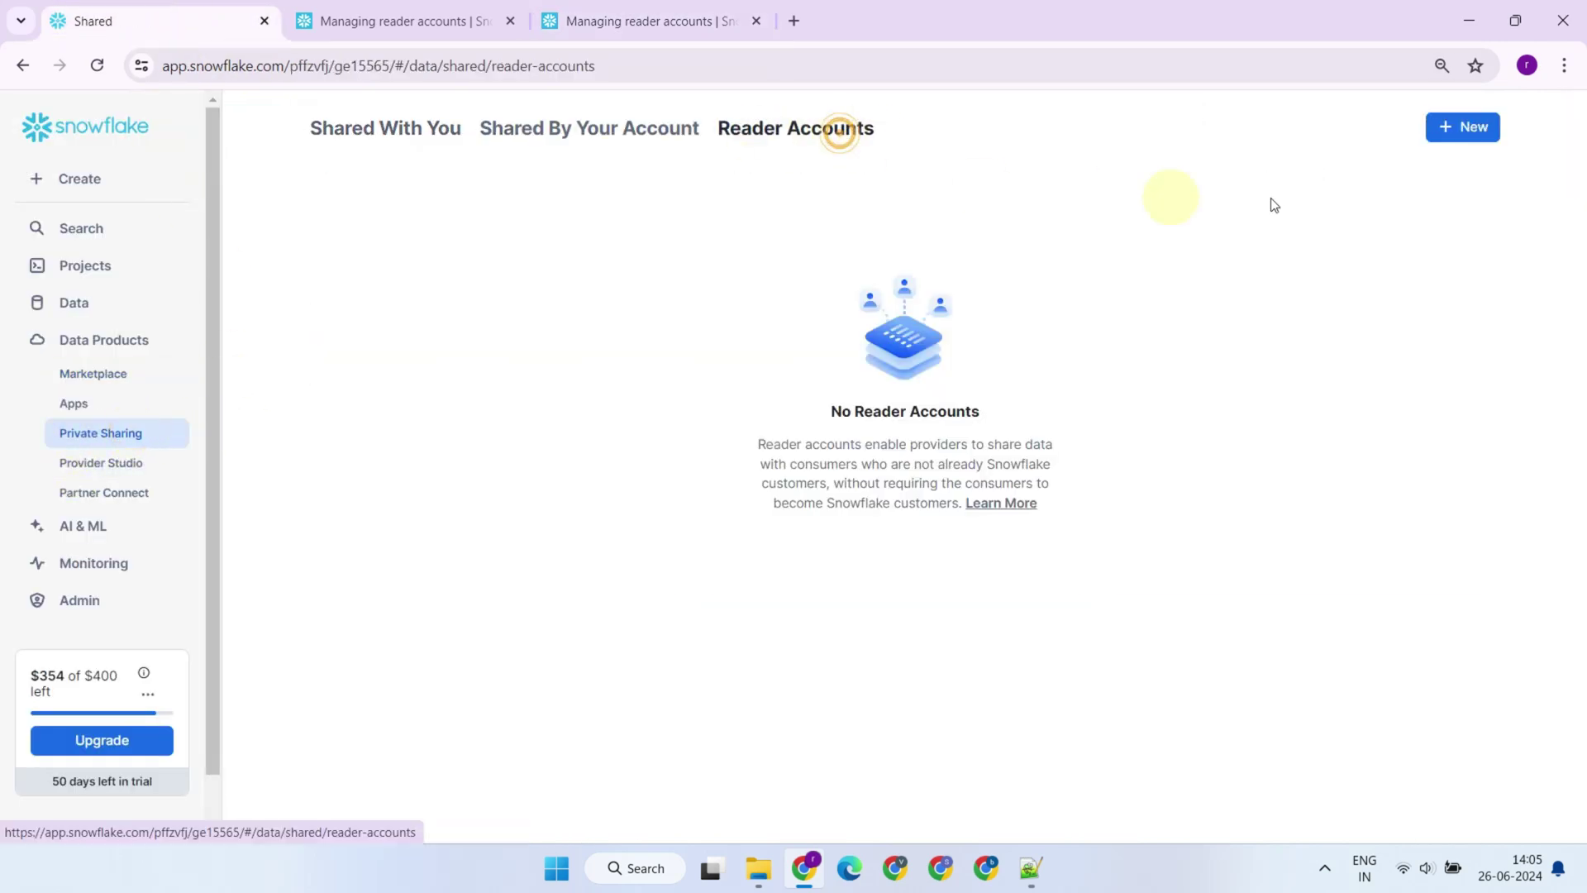
{"action": "left_click", "coordinate": [1463, 128]}
{"action": "left_click", "coordinate": [688, 345]}
{"action": "type", "text": "DEMO_READ"}
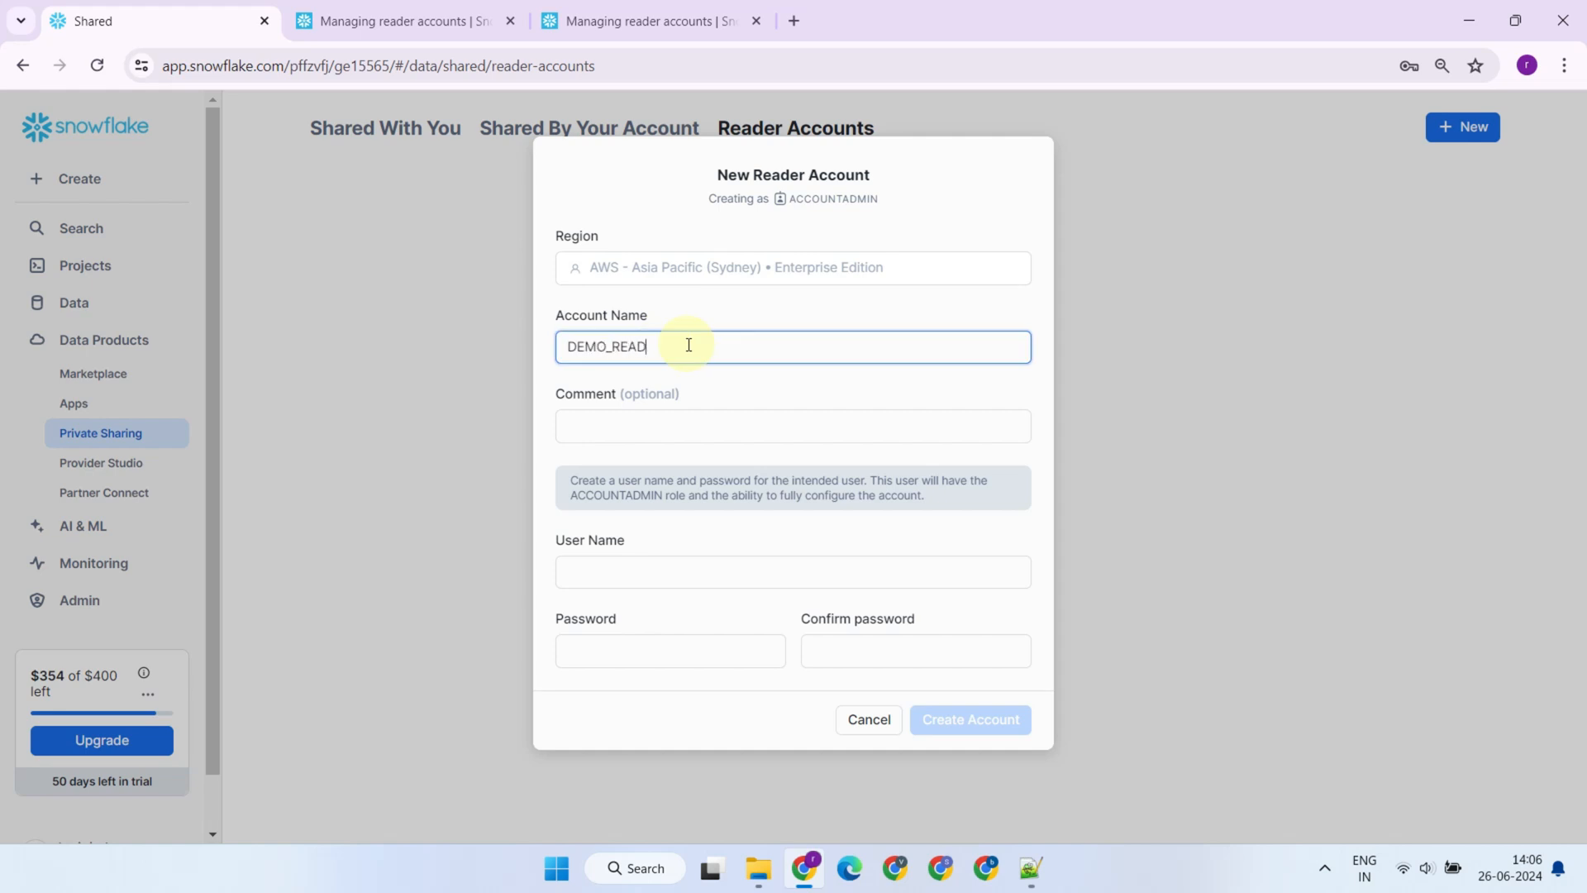
{"action": "type", "text": "ER"}
{"action": "left_click", "coordinate": [644, 570]}
{"action": "type", "text": "ADMIN"}
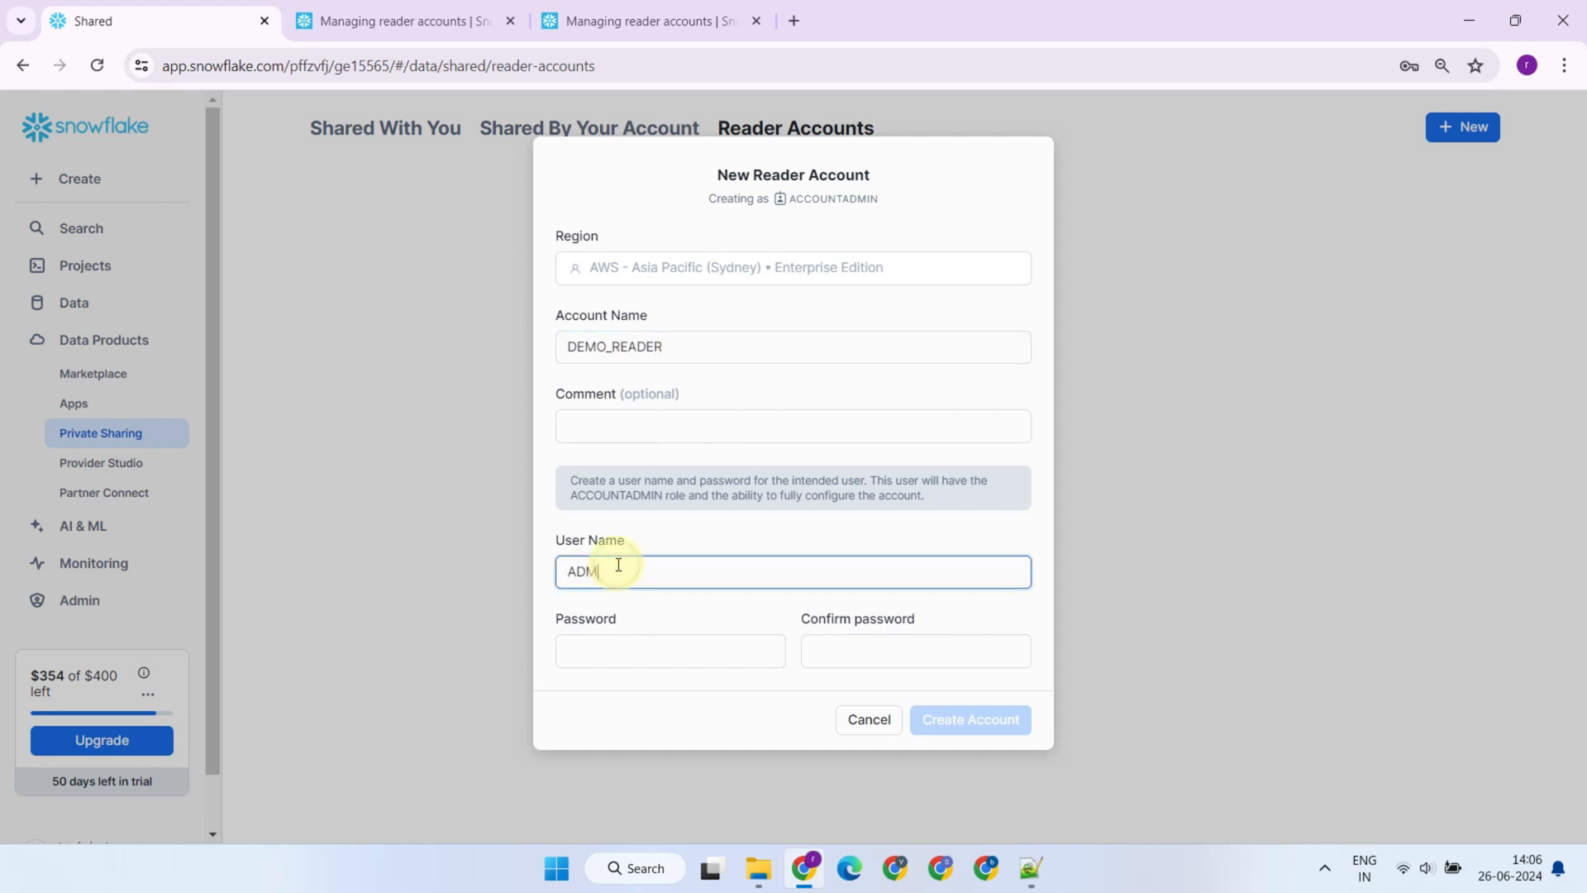
Set and confirm the admin password, create the account, and decline Chrome's save-password prompt
{"action": "left_click", "coordinate": [670, 650]}
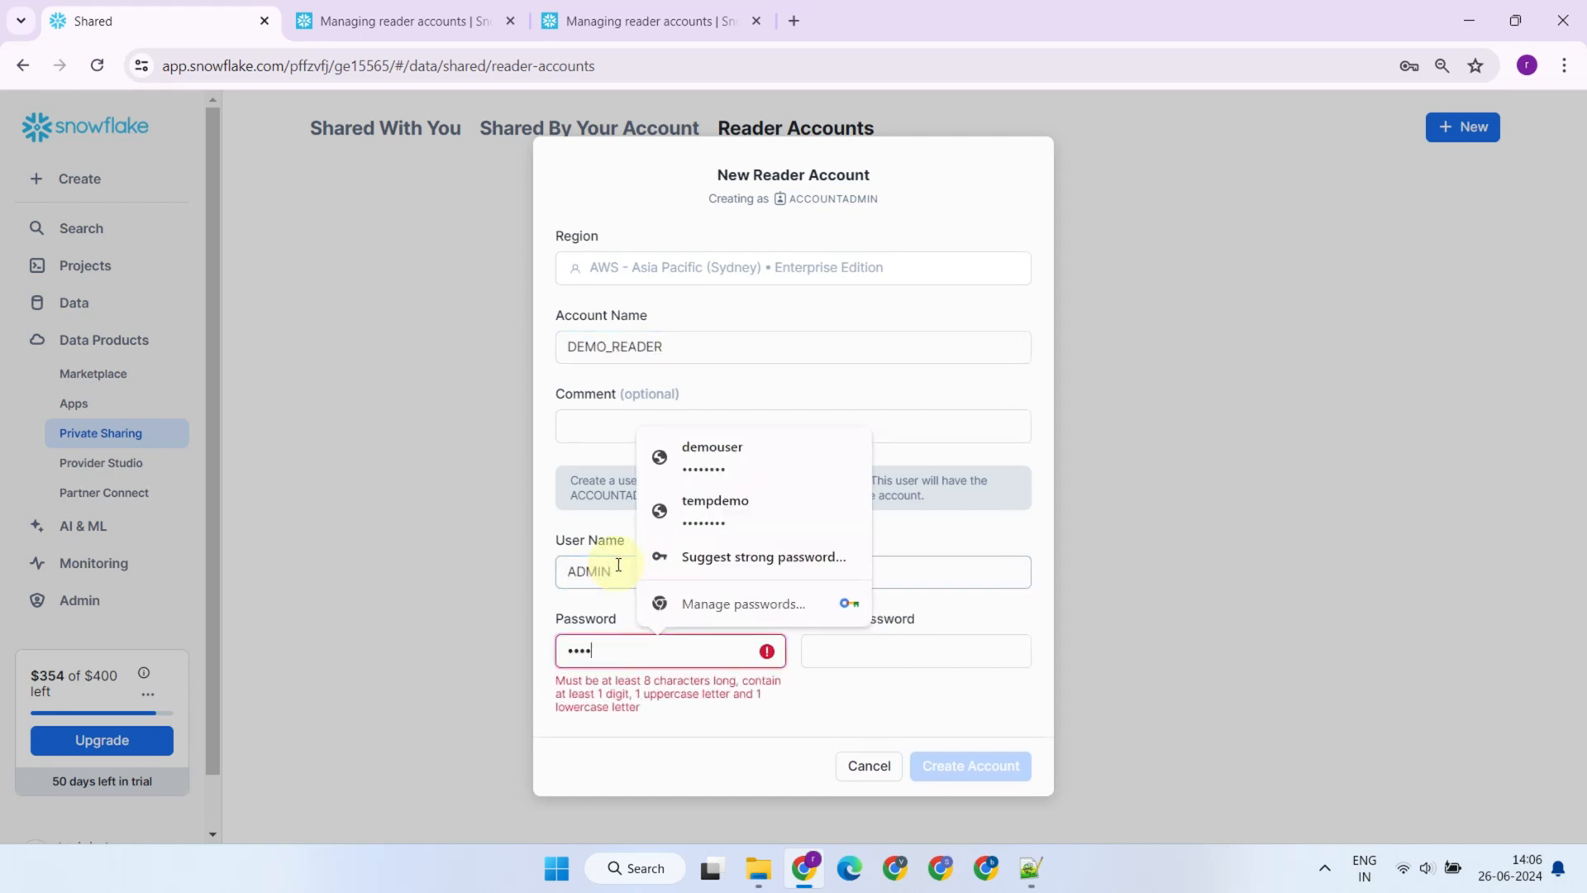
{"action": "key", "text": "Tab"}
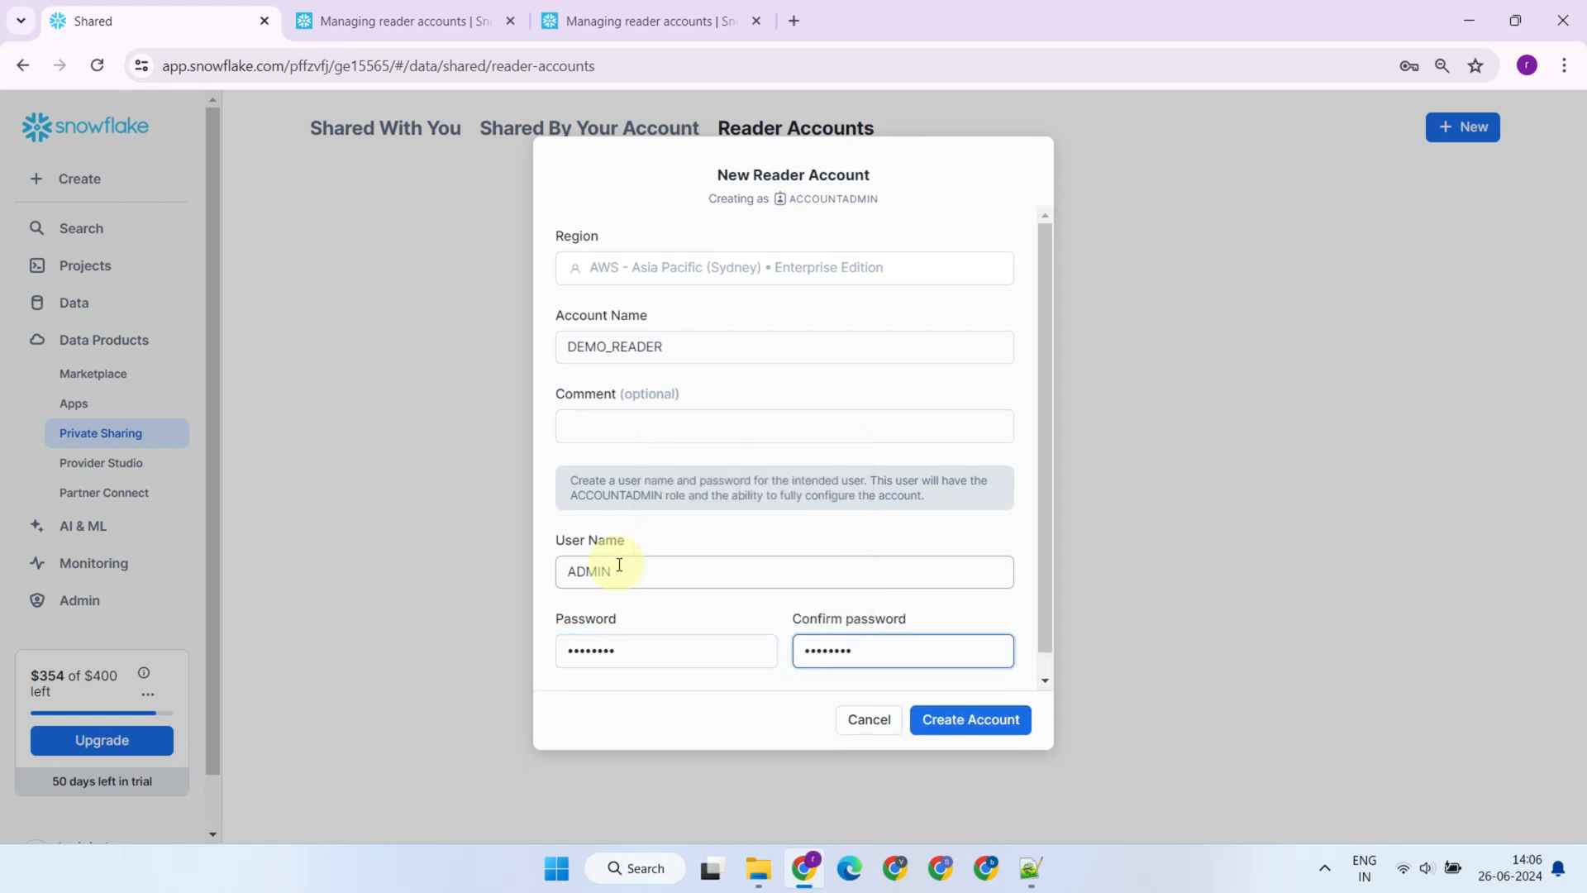
{"action": "left_click", "coordinate": [1010, 719]}
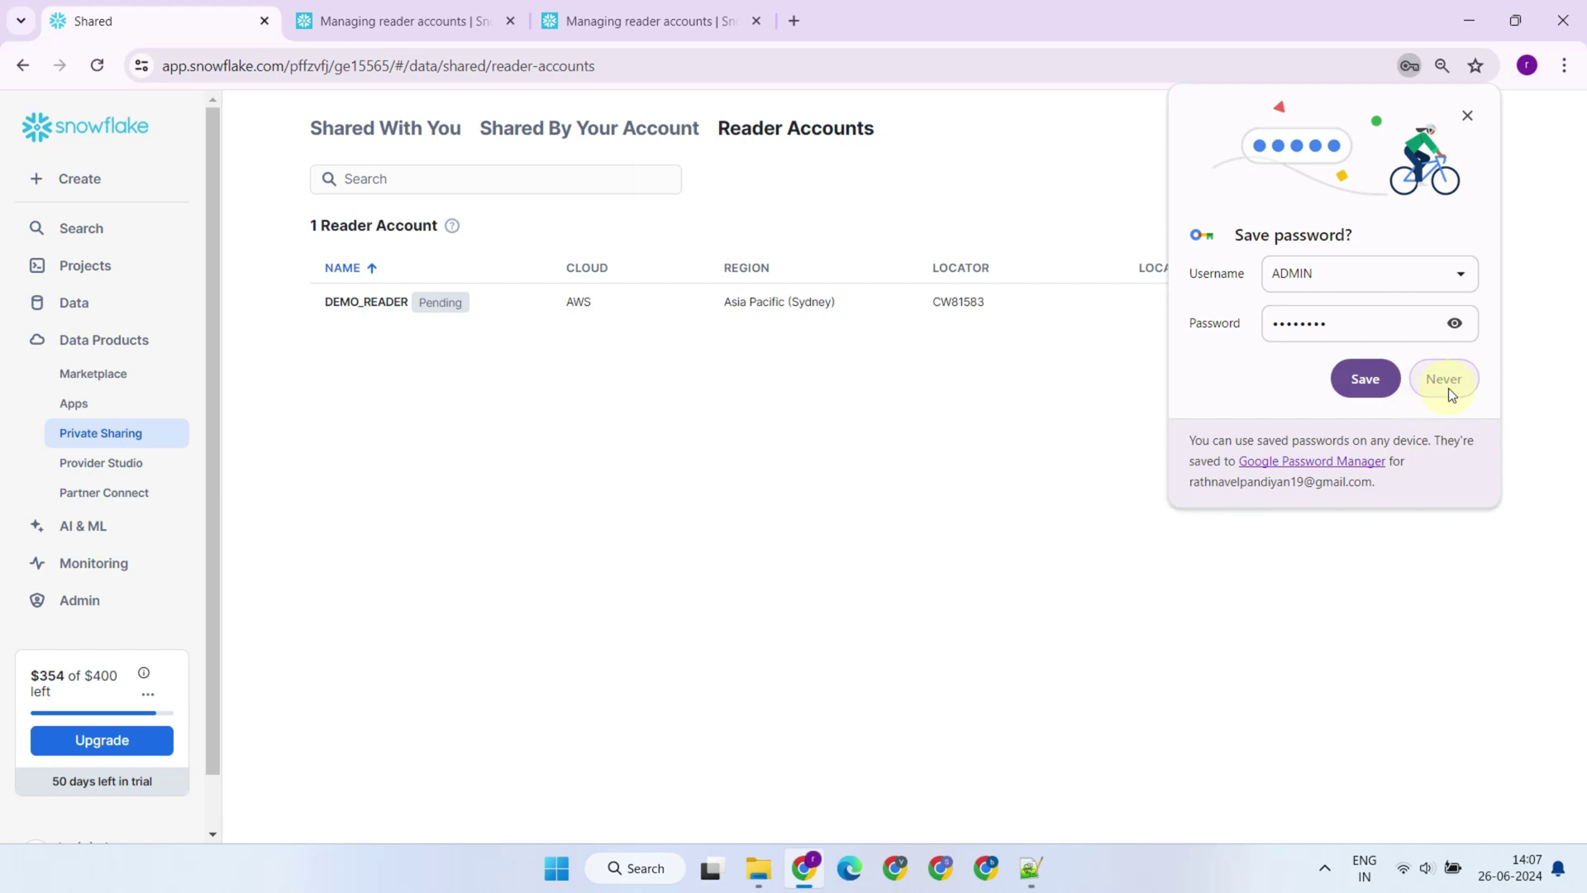
{"action": "left_click", "coordinate": [1444, 380]}
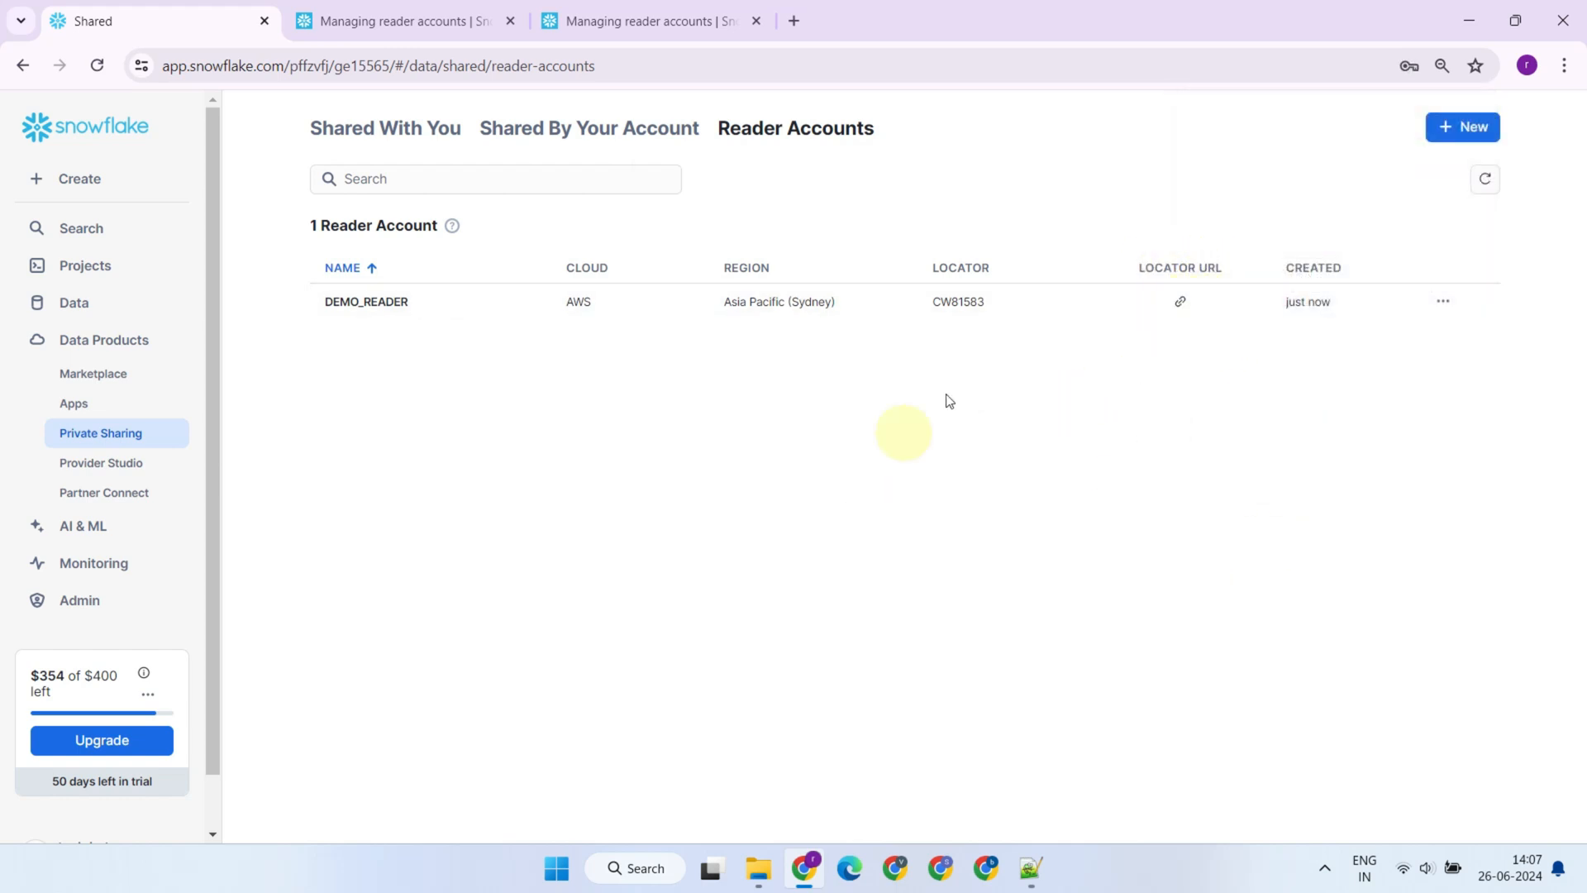
Copy DEMO_READER's locator CW81583 and go to the Sharing Lab - Provider worksheet
{"action": "left_click", "coordinate": [936, 304]}
{"action": "left_click_drag", "start_coordinate": [328, 345], "coordinate": [438, 355]}
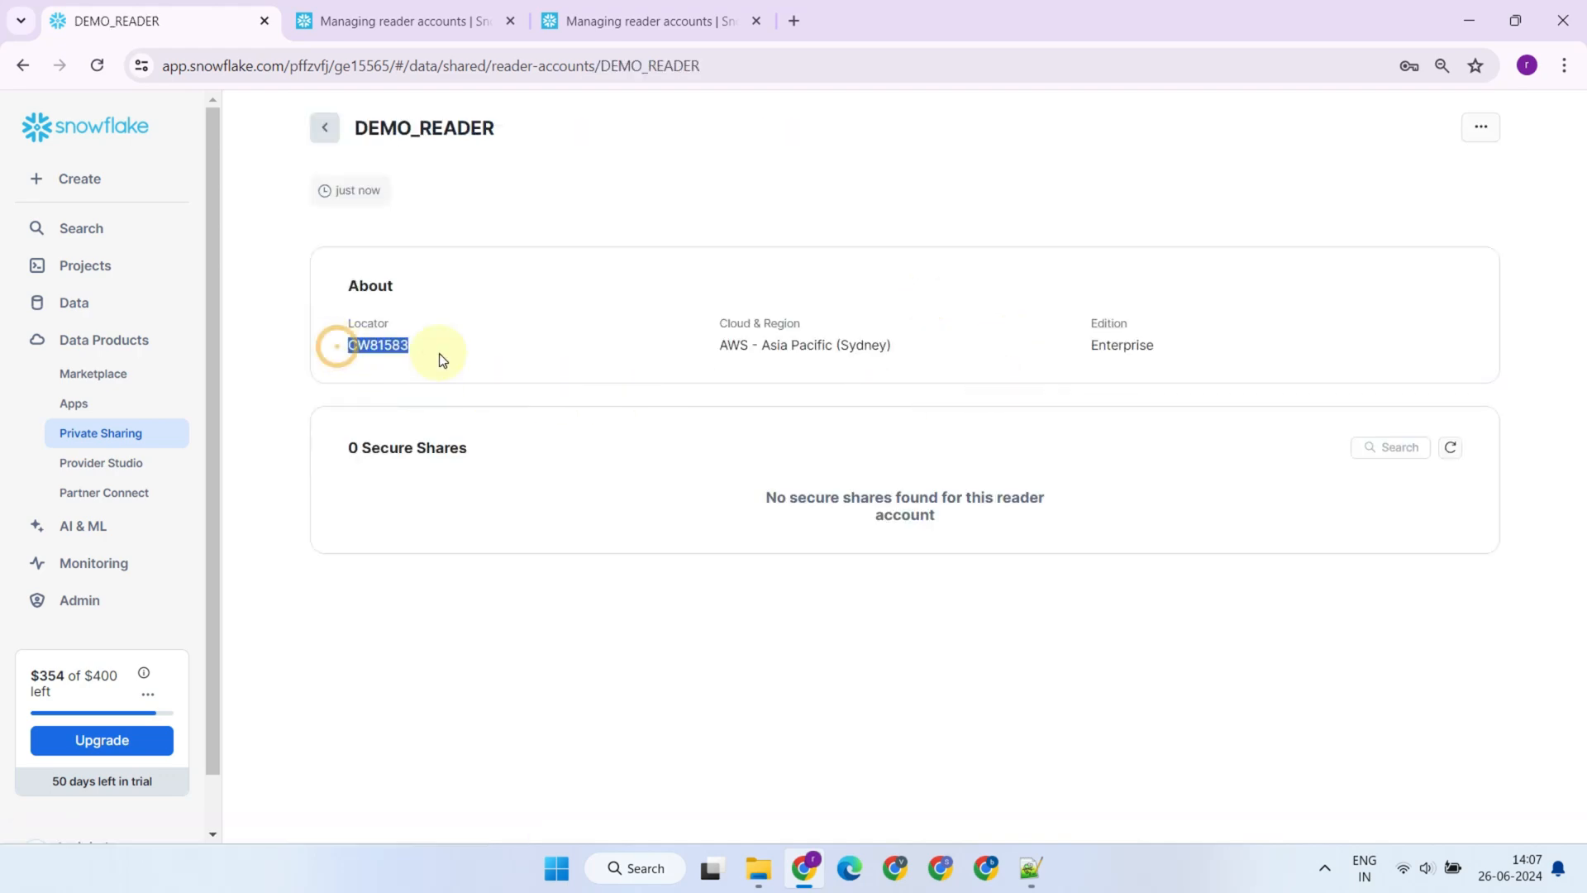
{"action": "key", "text": "ctrl+c"}
{"action": "left_click", "coordinate": [85, 265]}
{"action": "left_click", "coordinate": [371, 338]}
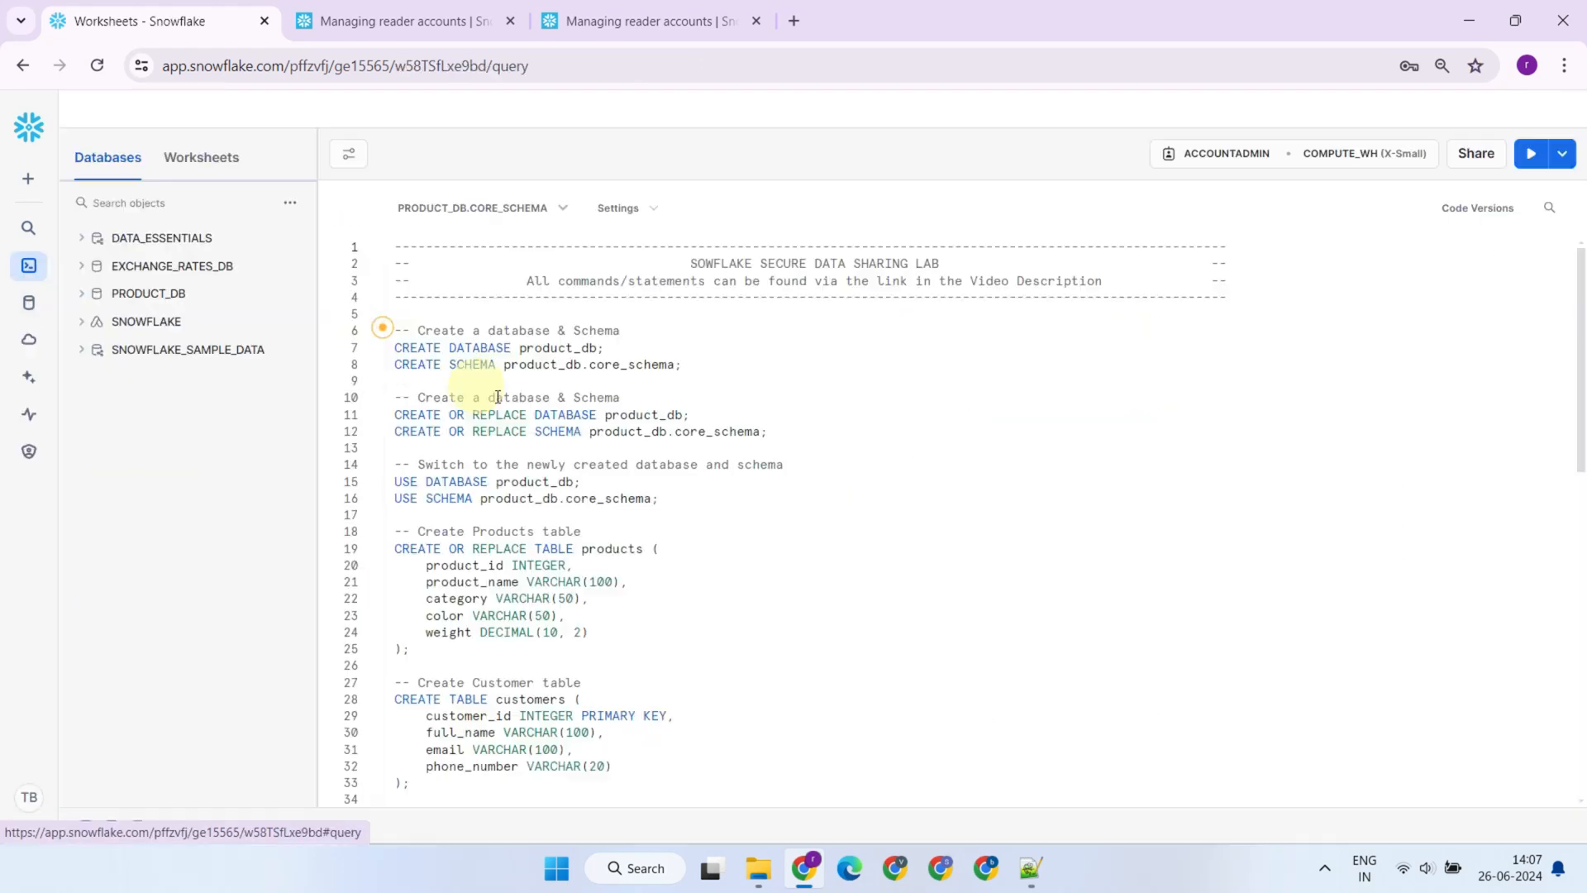
{"action": "scroll", "coordinate": [761, 534], "scroll_direction": "down", "scroll_amount": 10}
{"action": "scroll", "coordinate": [762, 559], "scroll_direction": "down", "scroll_amount": 5}
Run ALTER SHARE products_share ADD ACCOUNTS = CW81583 with the pasted locator
{"action": "double_click", "coordinate": [750, 659]}
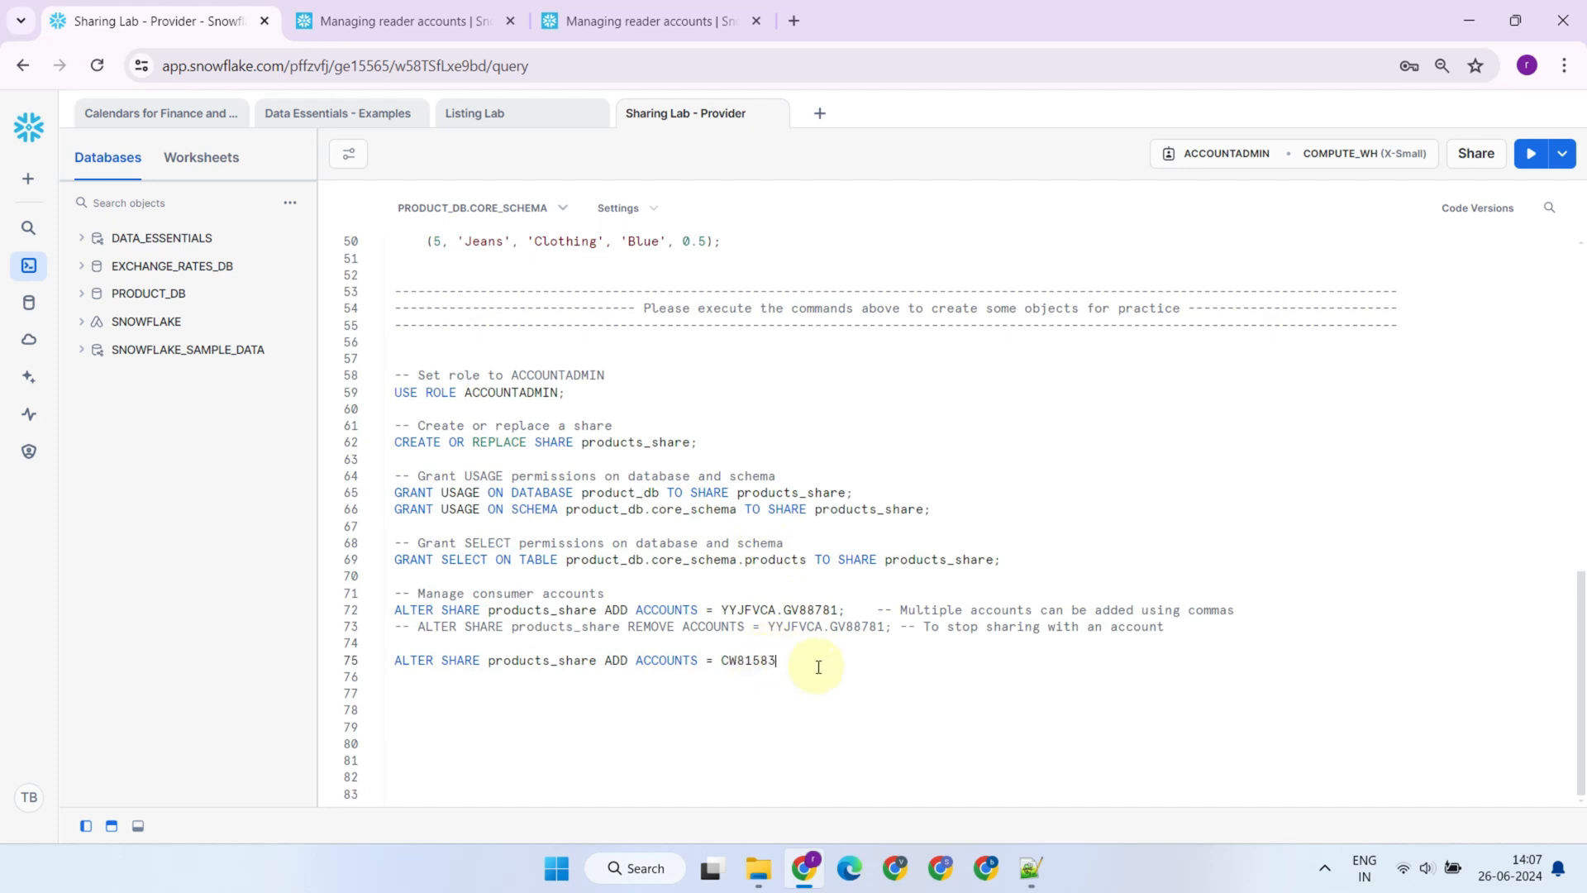
{"action": "key", "text": "ctrl+v"}
{"action": "left_click_drag", "start_coordinate": [799, 665], "coordinate": [389, 662]}
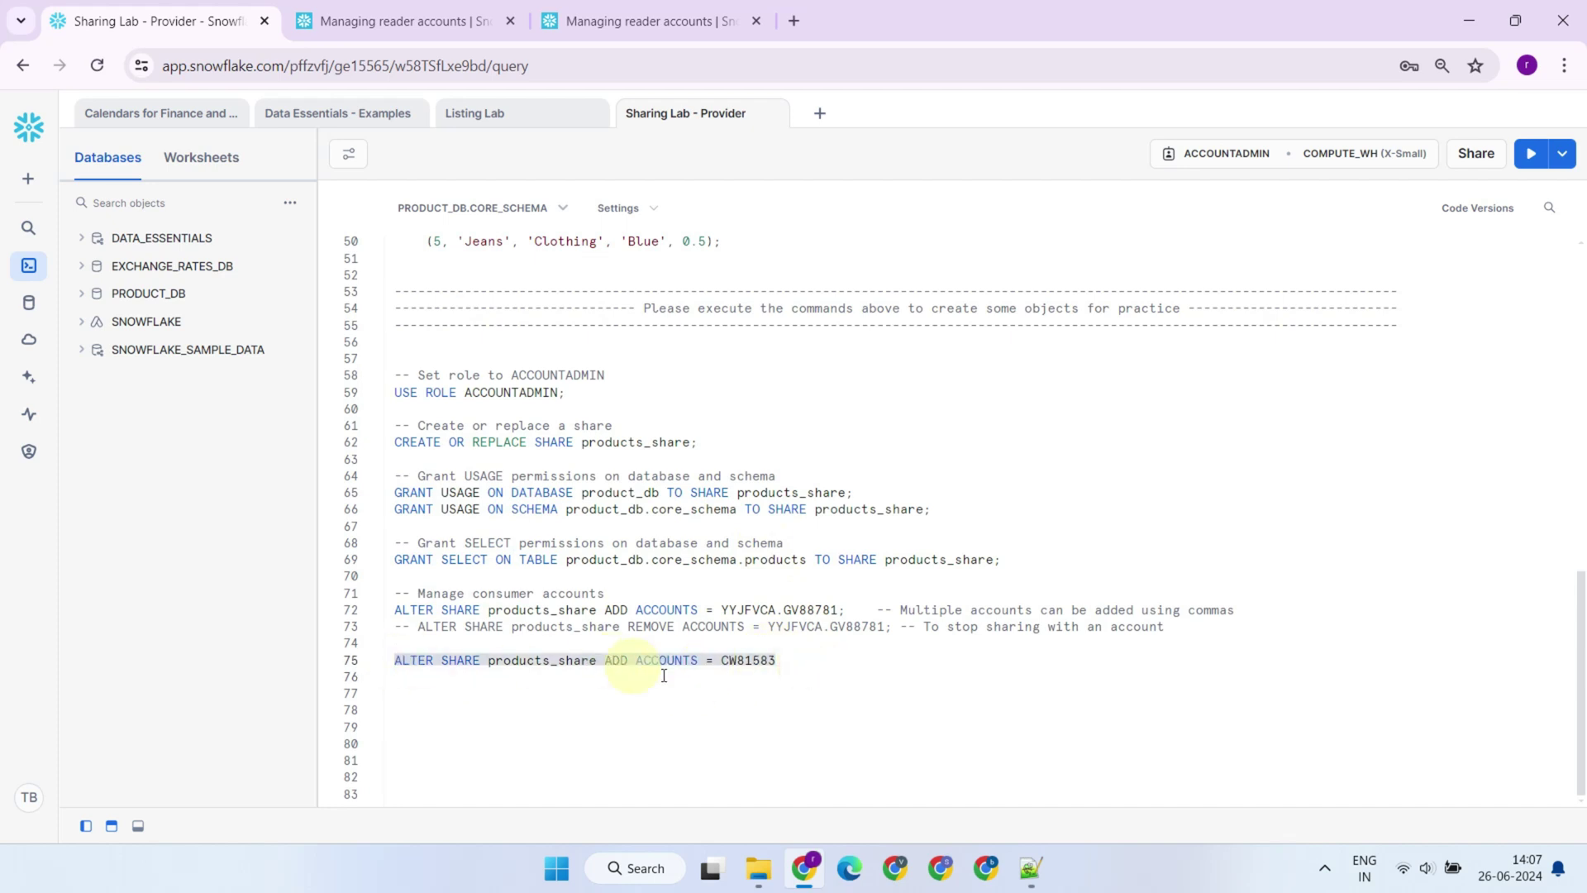
{"action": "left_click", "coordinate": [1531, 152]}
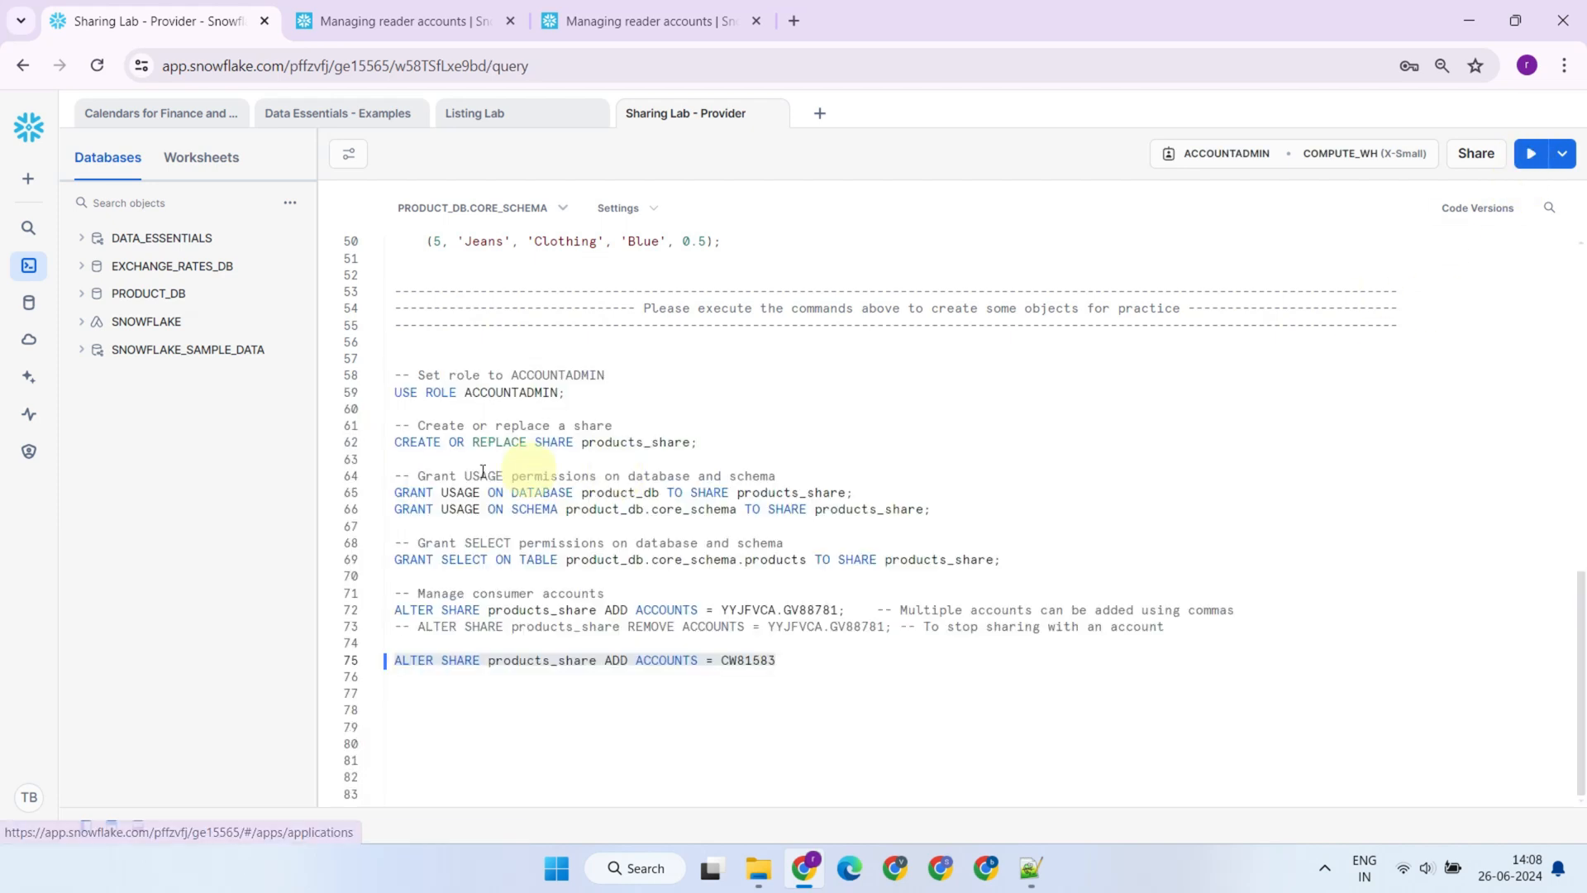
Copy DEMO_READER's locator URL from Reader Accounts and start a new browser tab
{"action": "left_click", "coordinate": [110, 344]}
{"action": "left_click", "coordinate": [101, 433]}
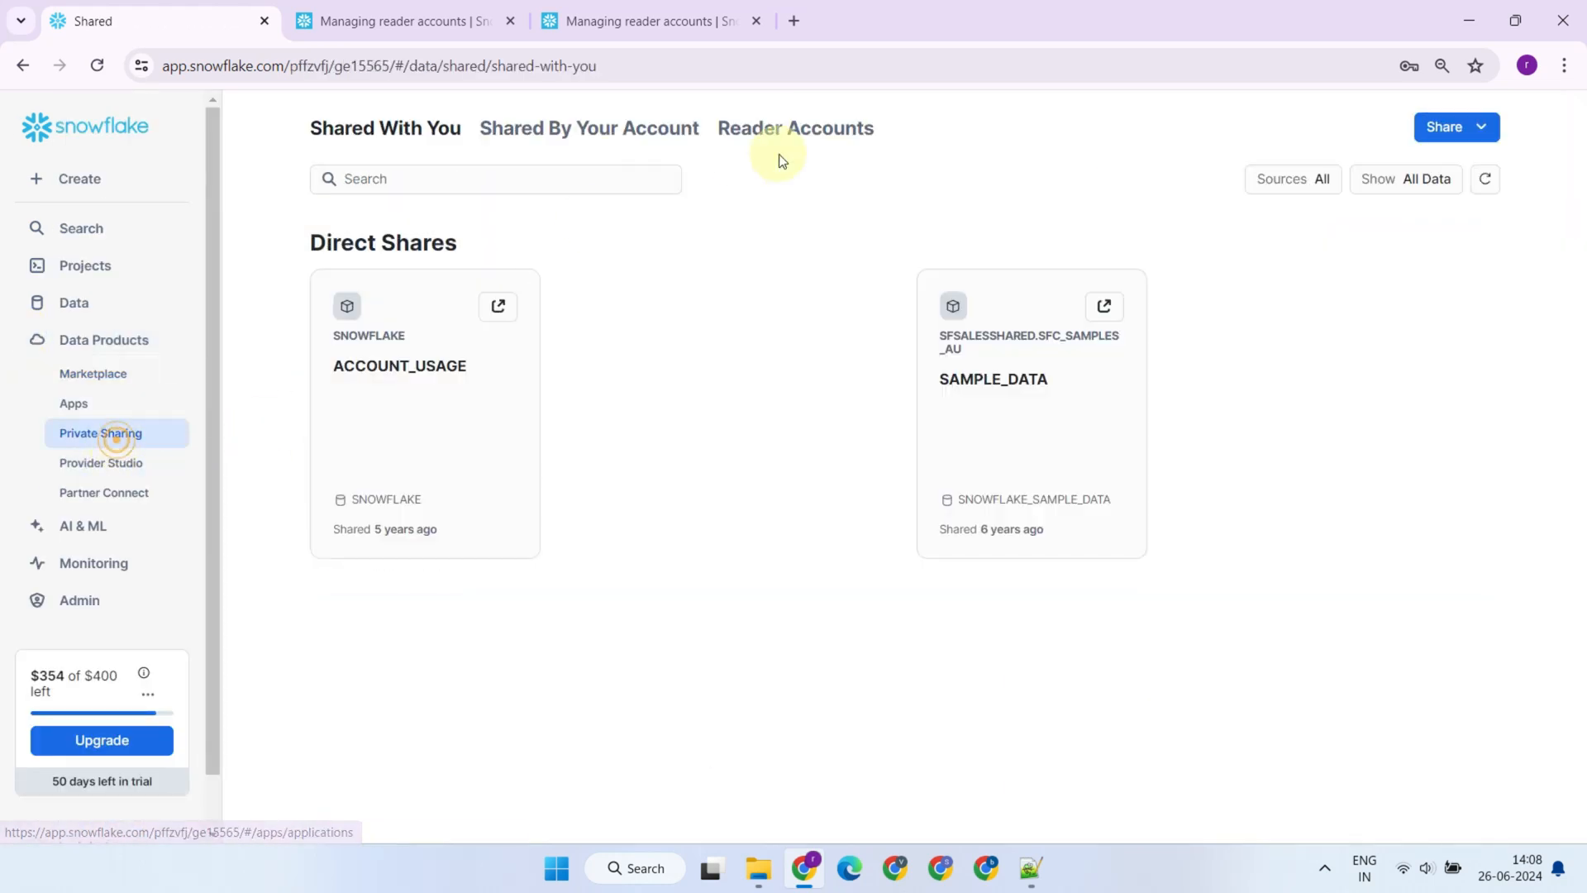
{"action": "left_click", "coordinate": [795, 128]}
{"action": "left_click", "coordinate": [1165, 301]}
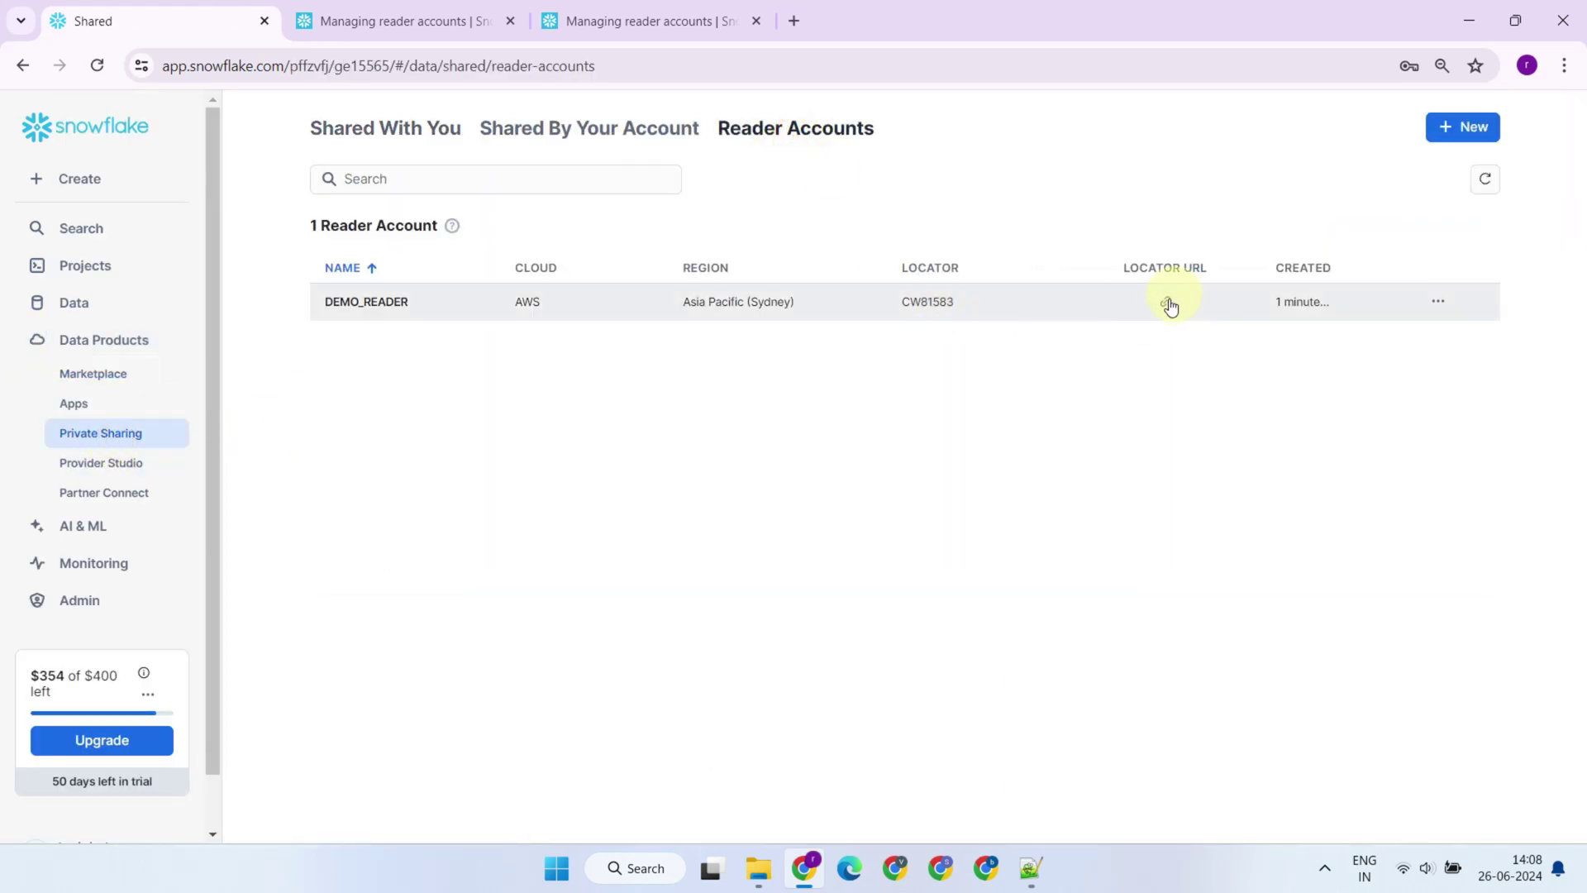
{"action": "left_click", "coordinate": [794, 20]}
Sign in to the DEMO_READER account as ADMIN via the pasted locator URL
{"action": "key", "text": "ctrl+v"}
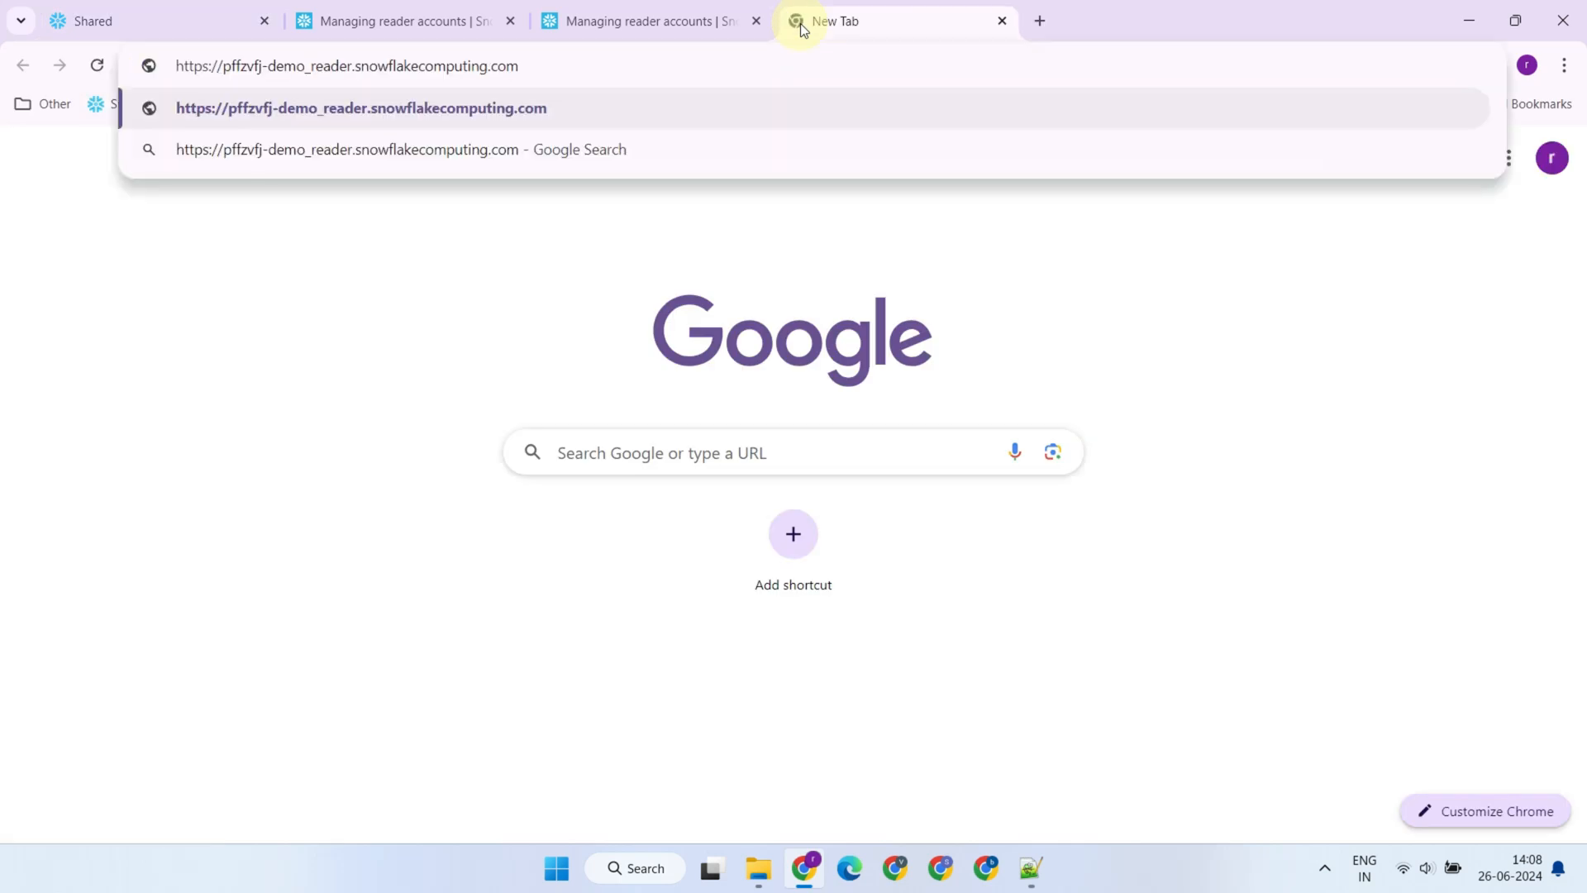
{"action": "key", "text": "Return"}
{"action": "left_click", "coordinate": [733, 403]}
{"action": "type", "text": "ADMIN"}
{"action": "key", "text": "Tab"}
{"action": "type", "text": "••••••••"}
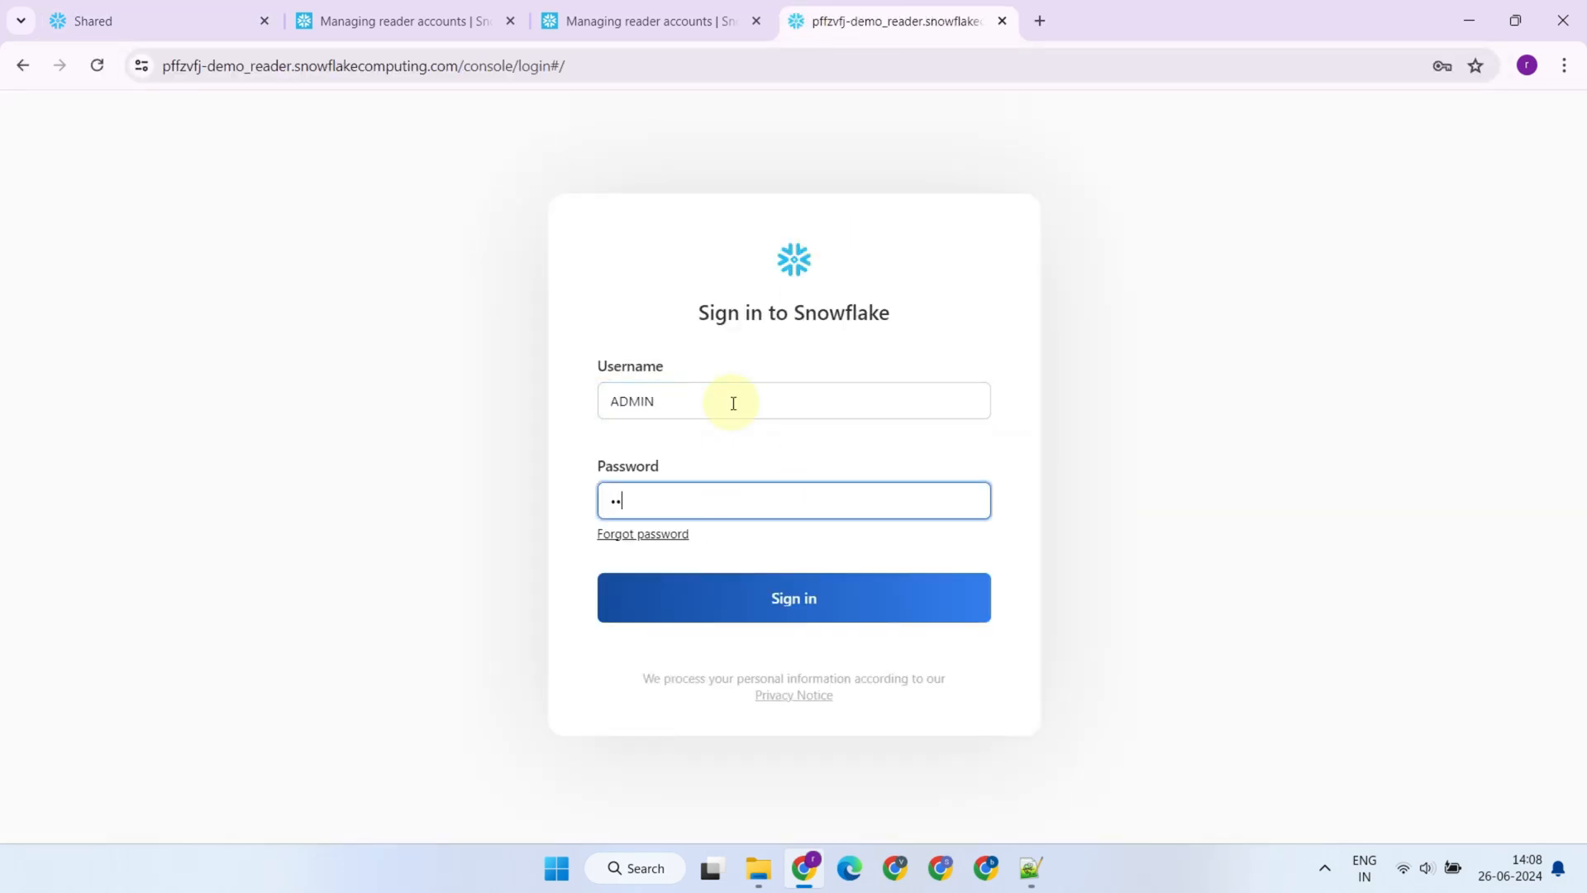
{"action": "key", "text": "Return"}
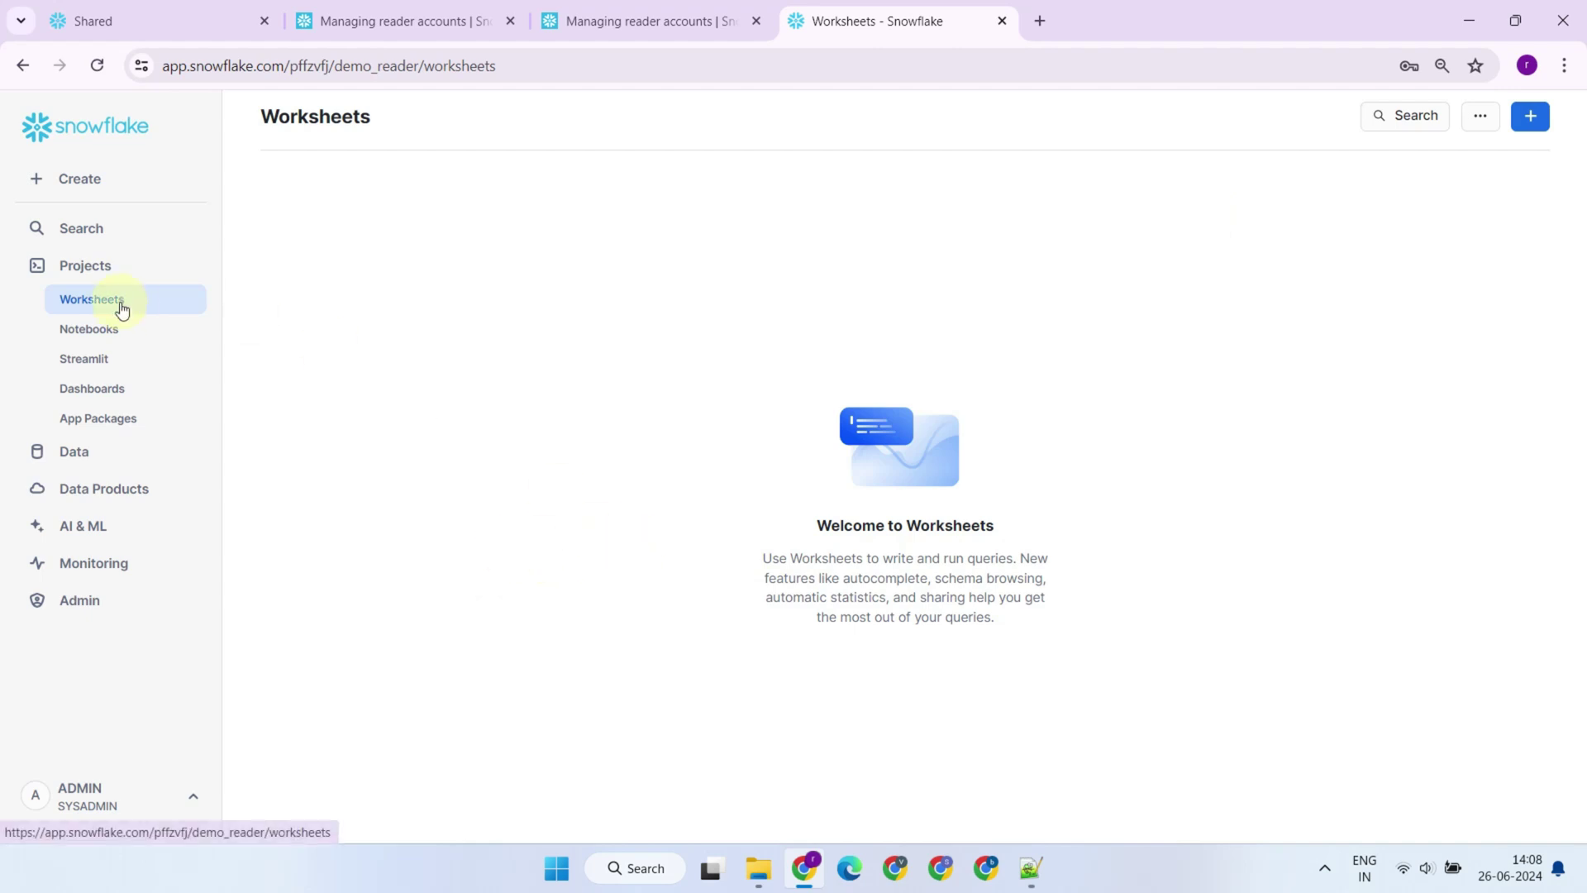
In a new SQL worksheet, switch role and create the my_wh warehouse (lines 1–6)
{"action": "left_click", "coordinate": [92, 299]}
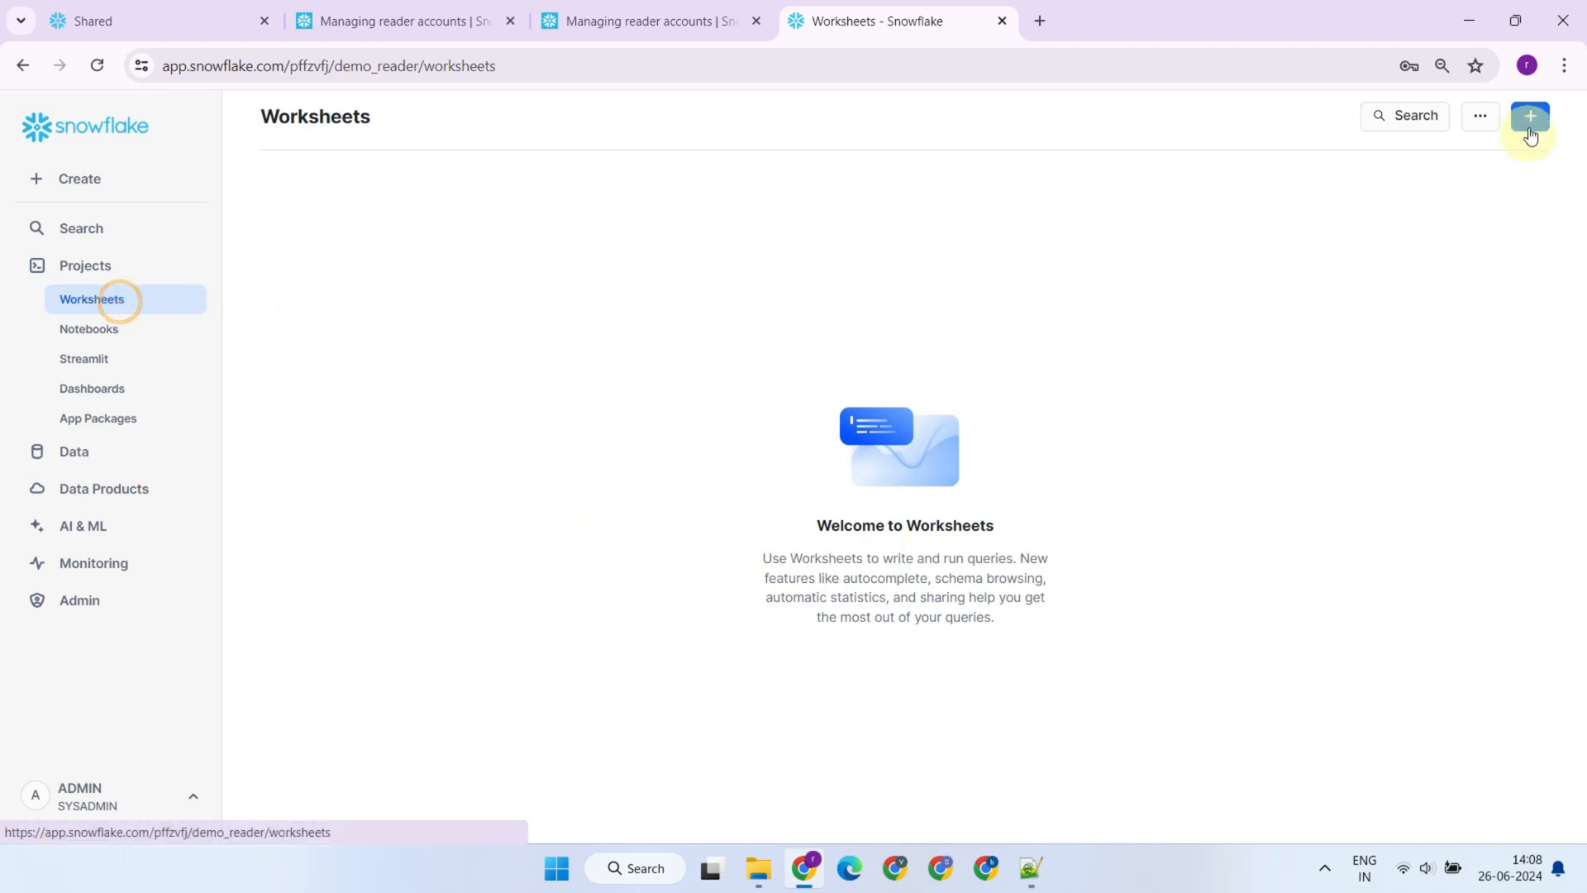
{"action": "left_click", "coordinate": [1529, 116]}
{"action": "left_click", "coordinate": [1482, 157]}
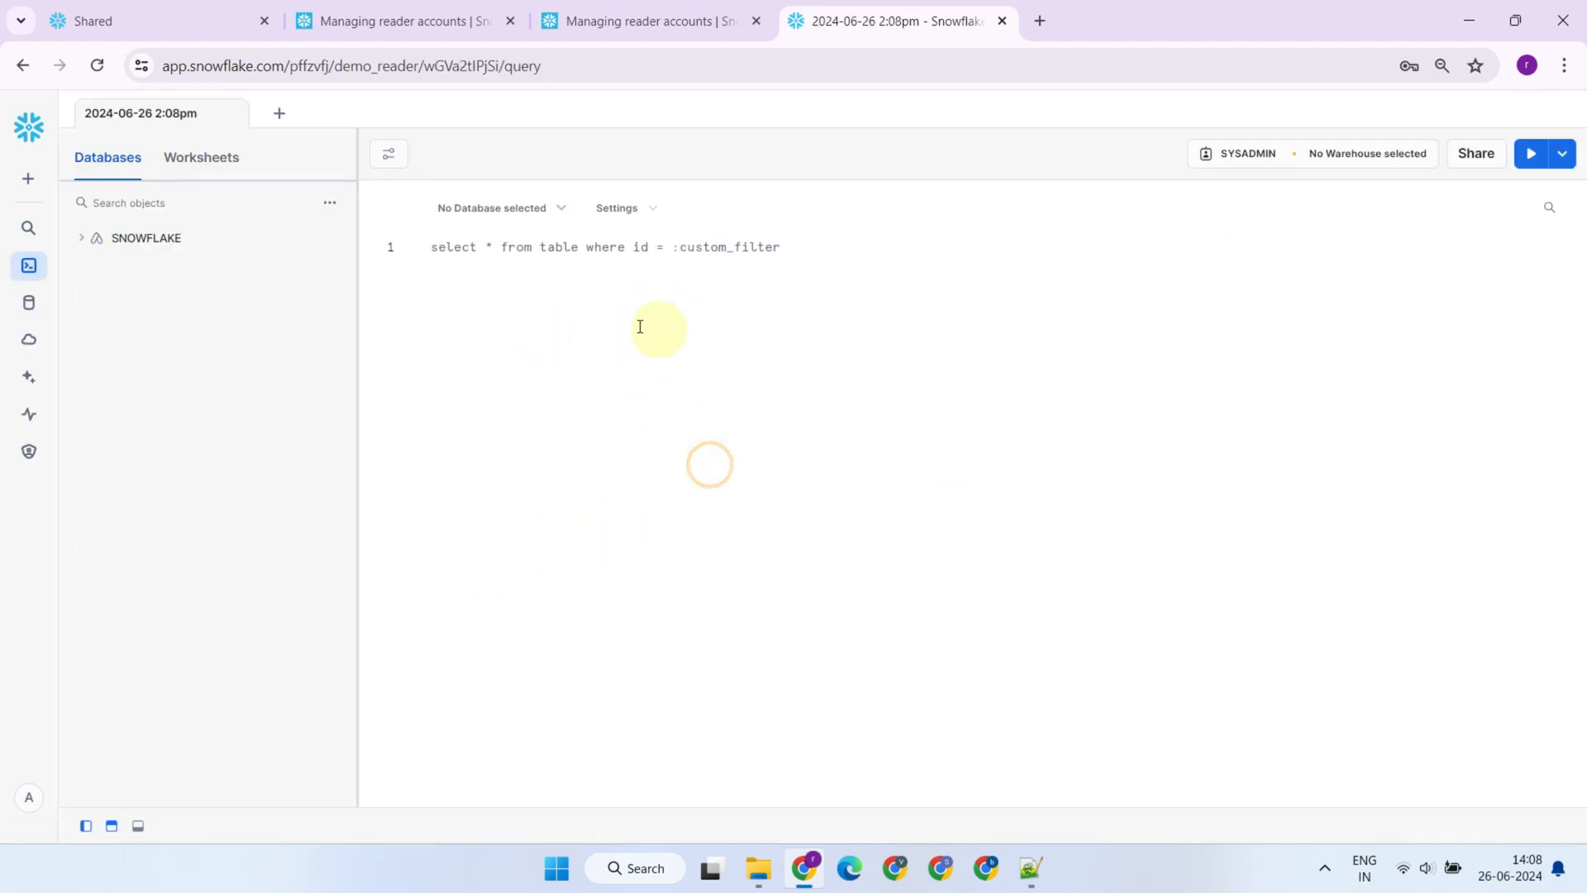
{"action": "left_click_drag", "start_coordinate": [650, 332], "coordinate": [391, 231]}
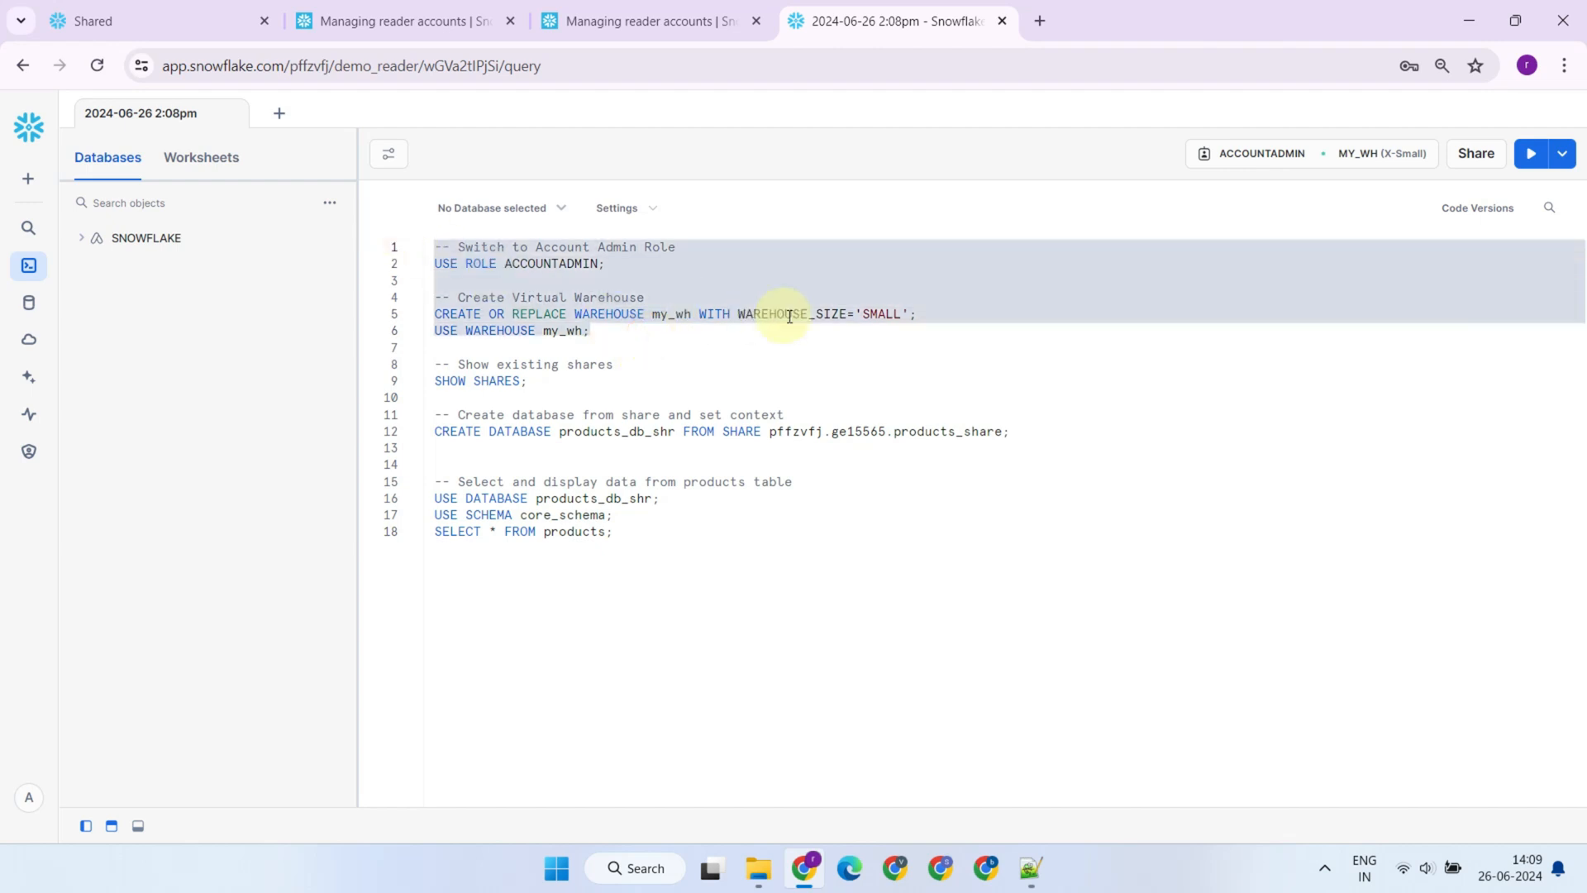
{"action": "left_click", "coordinate": [1545, 157]}
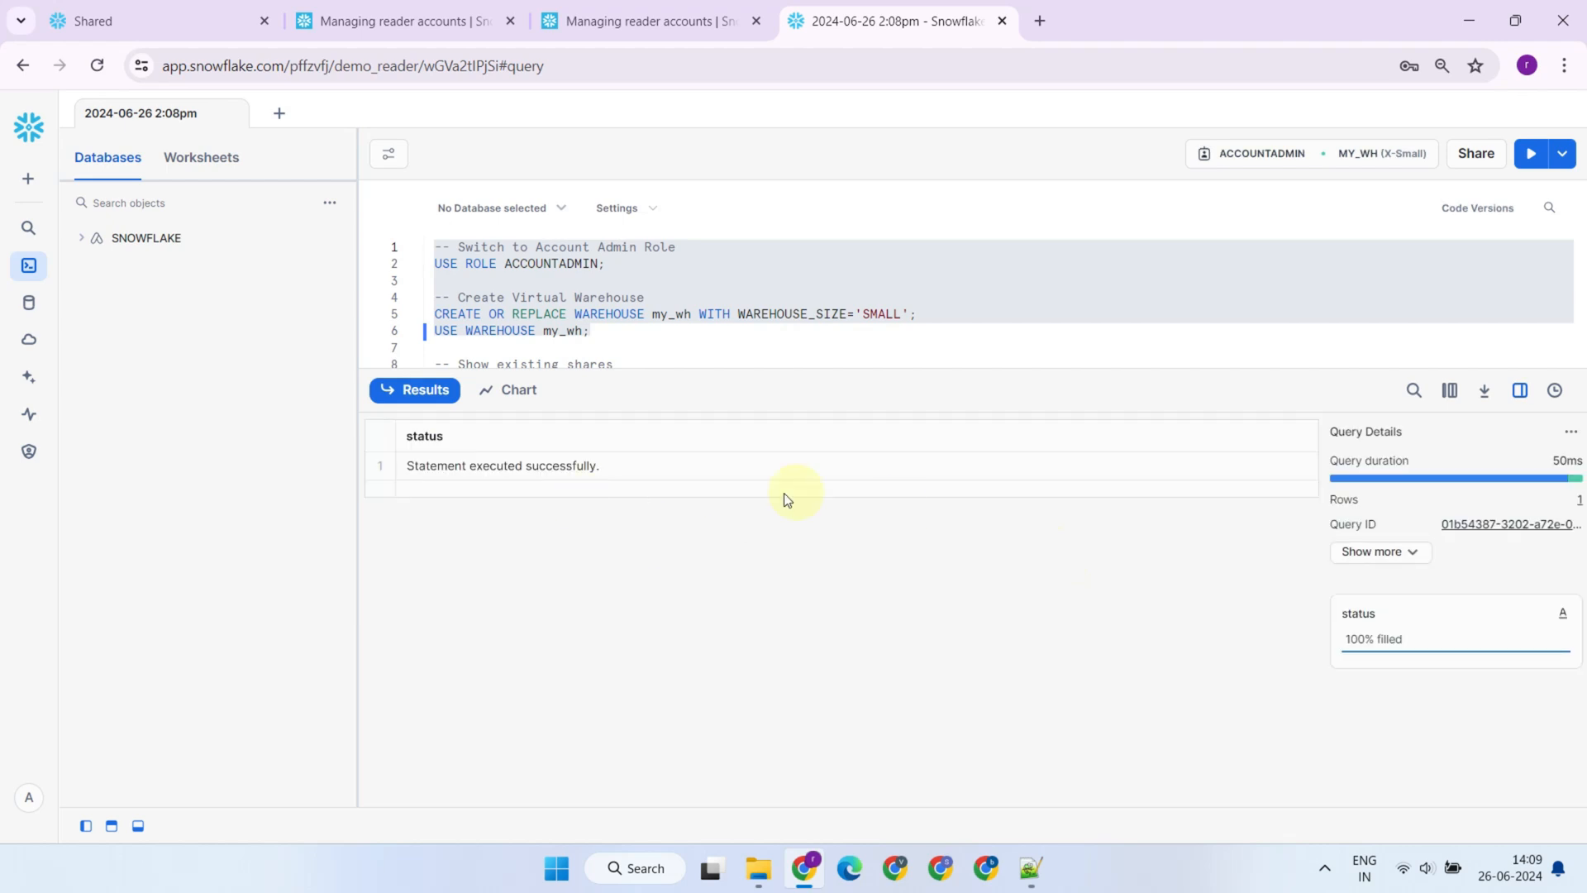
List available shares with SHOW SHARES and inspect the PRODUCTS_SHARE entry
{"action": "left_click_drag", "start_coordinate": [578, 386], "coordinate": [435, 366]}
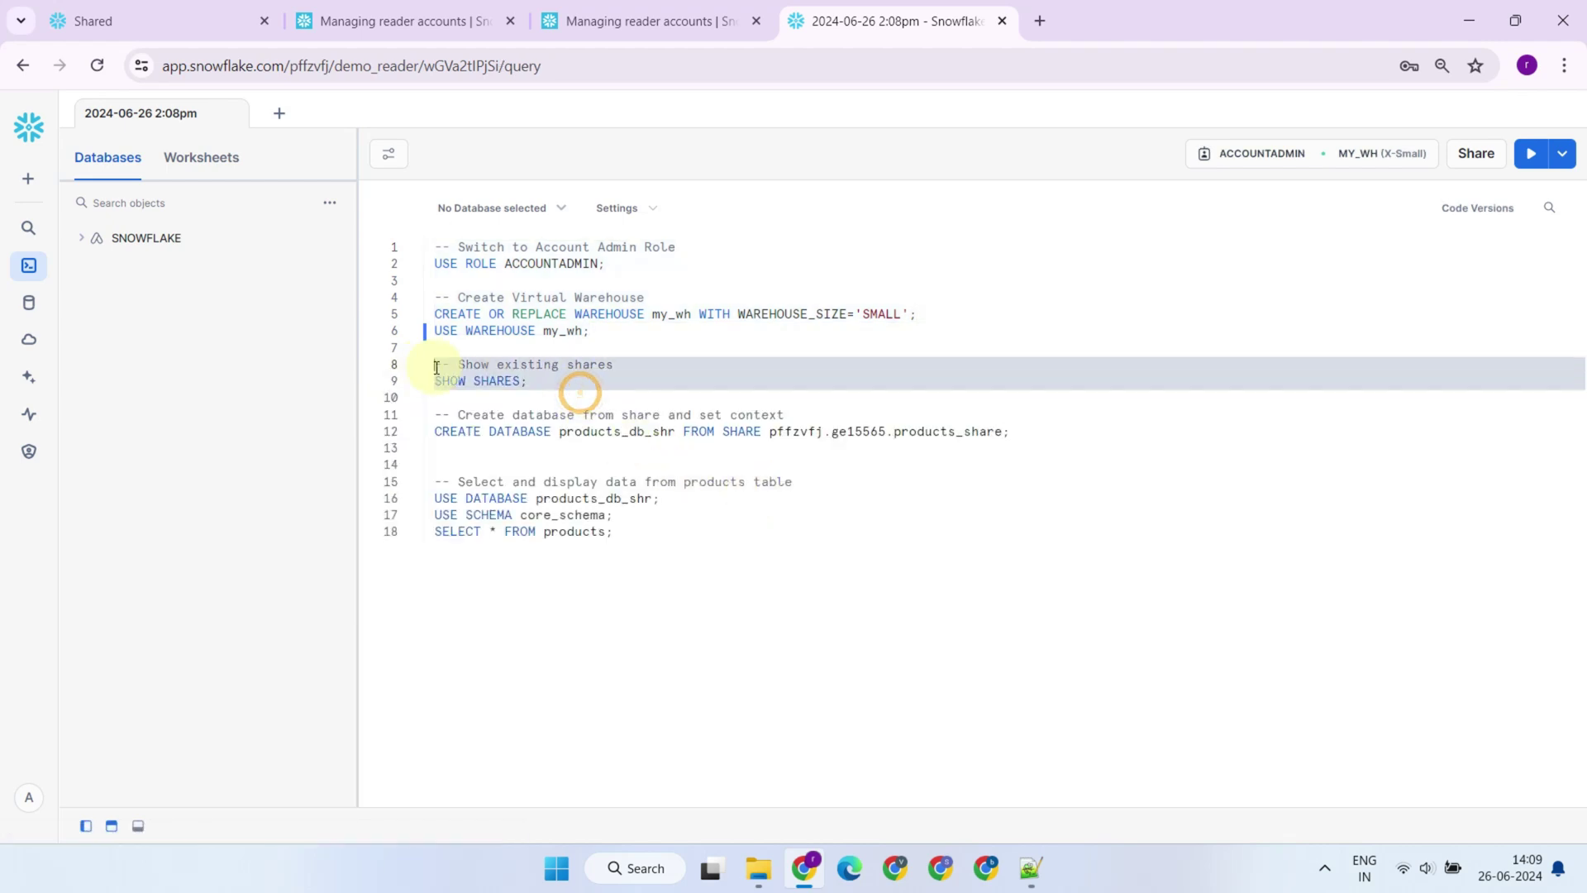
{"action": "left_click", "coordinate": [1530, 155]}
{"action": "left_click", "coordinate": [865, 464]}
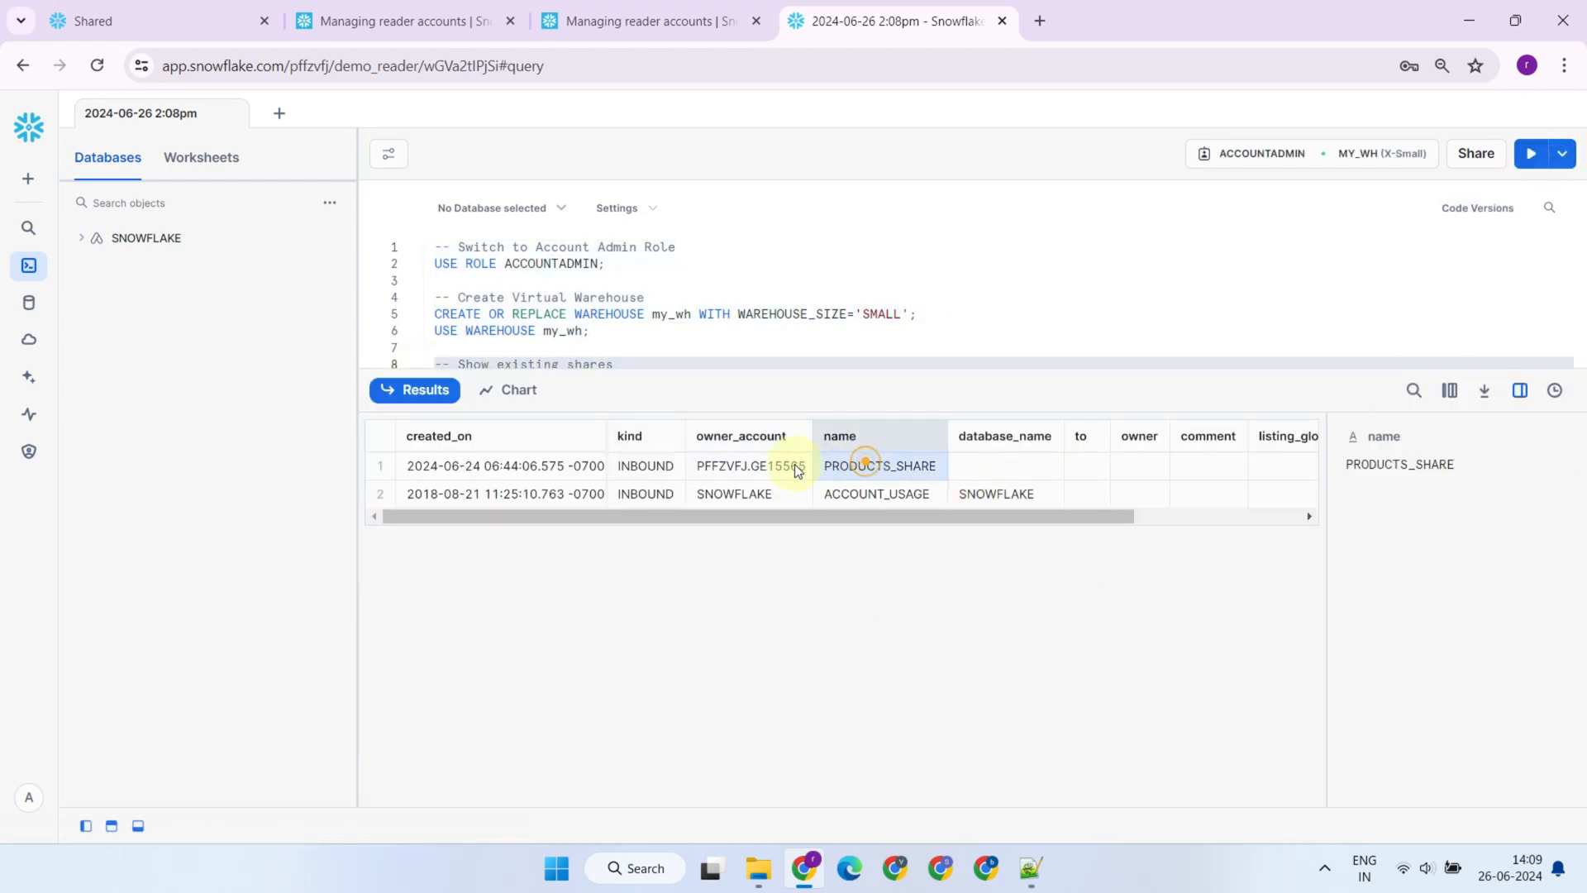
{"action": "key", "text": "Escape"}
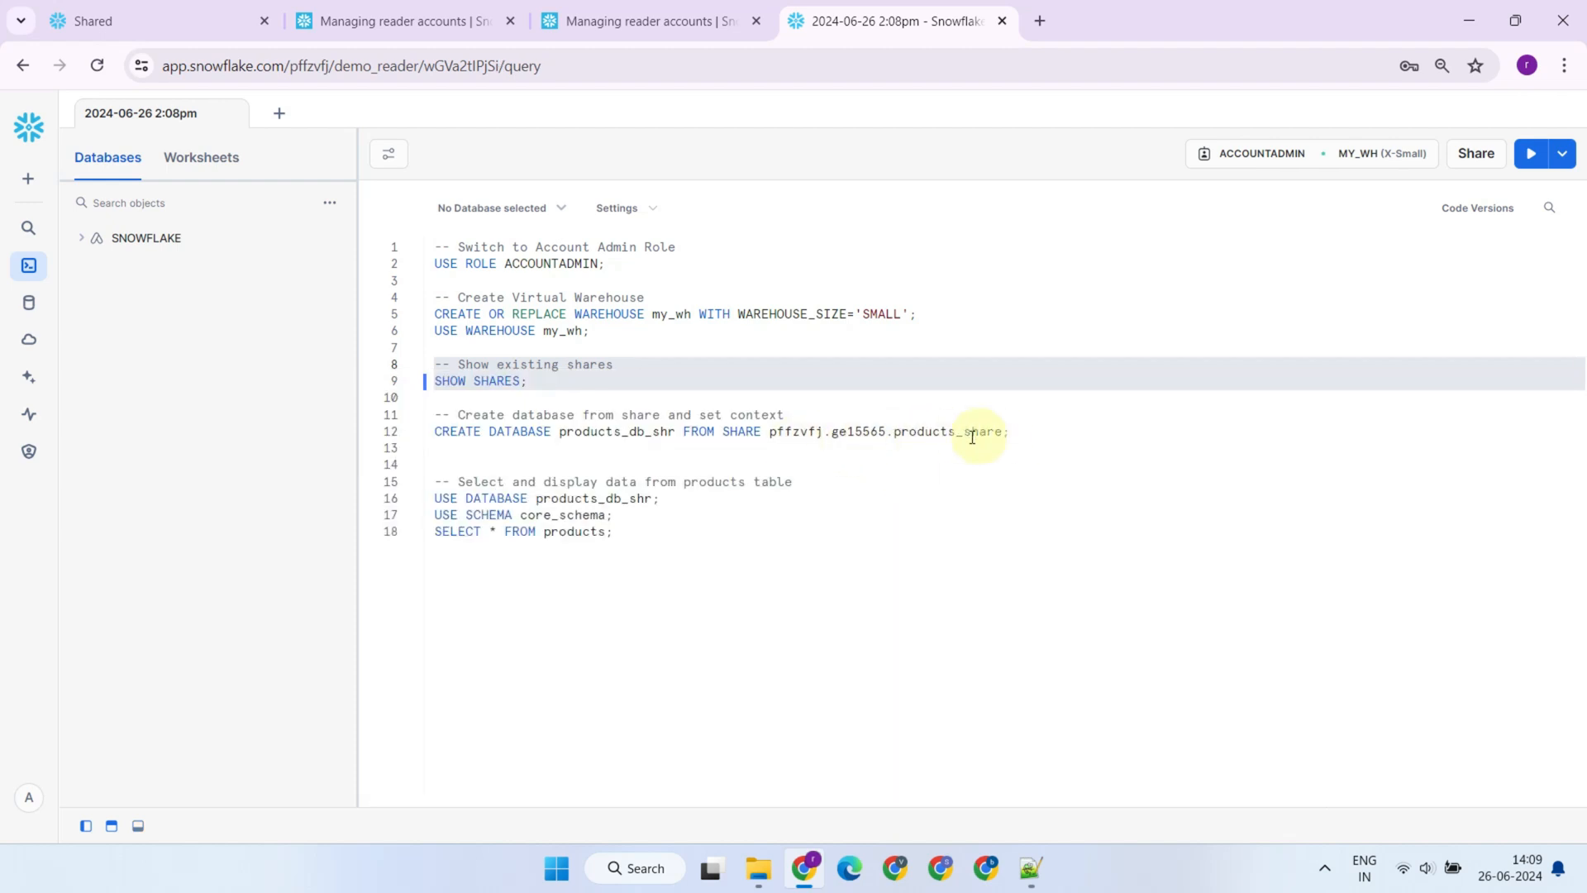
Create products_db_shr from products_share and query the shared products table, returning five rows
{"action": "left_click_drag", "start_coordinate": [1009, 431], "coordinate": [396, 429]}
{"action": "left_click", "coordinate": [1531, 154]}
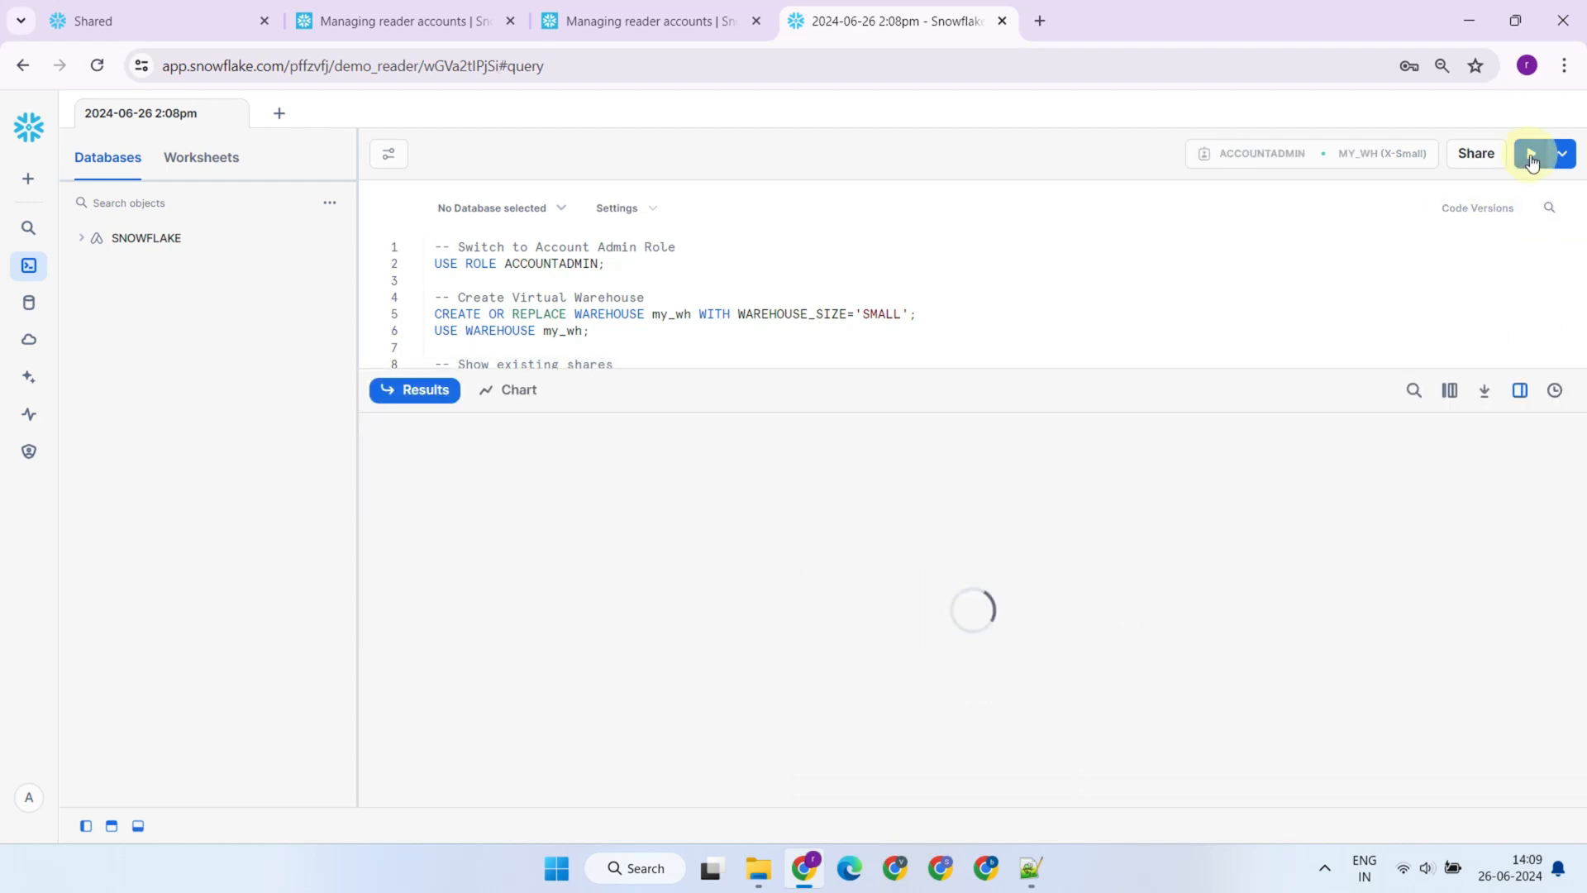
{"action": "key", "text": "Escape"}
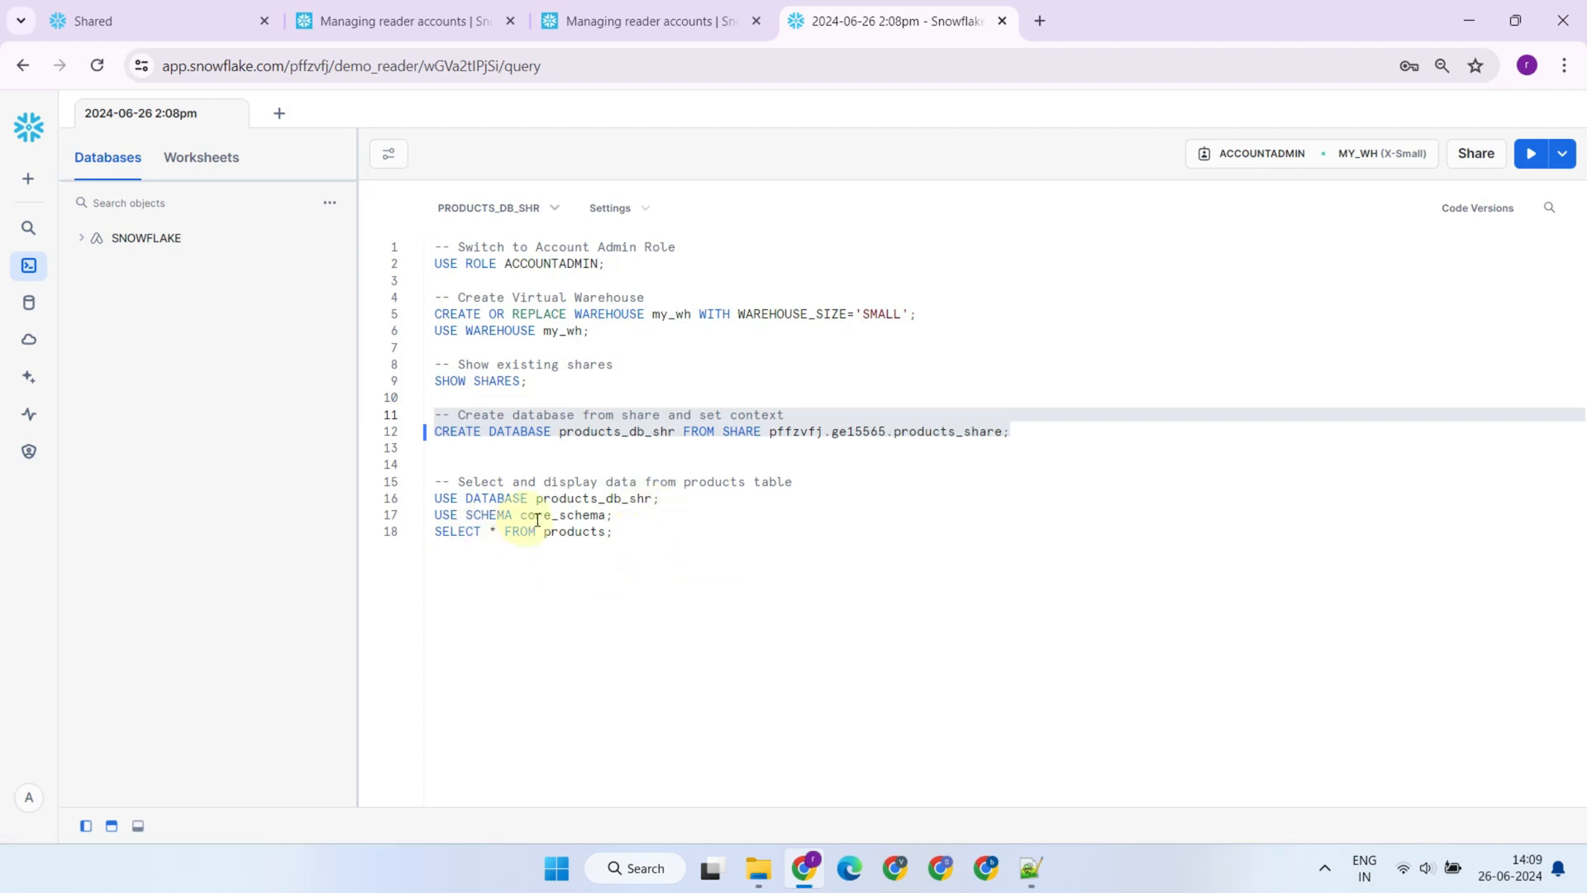
{"action": "left_click_drag", "start_coordinate": [613, 530], "coordinate": [434, 465]}
{"action": "left_click", "coordinate": [1530, 154]}
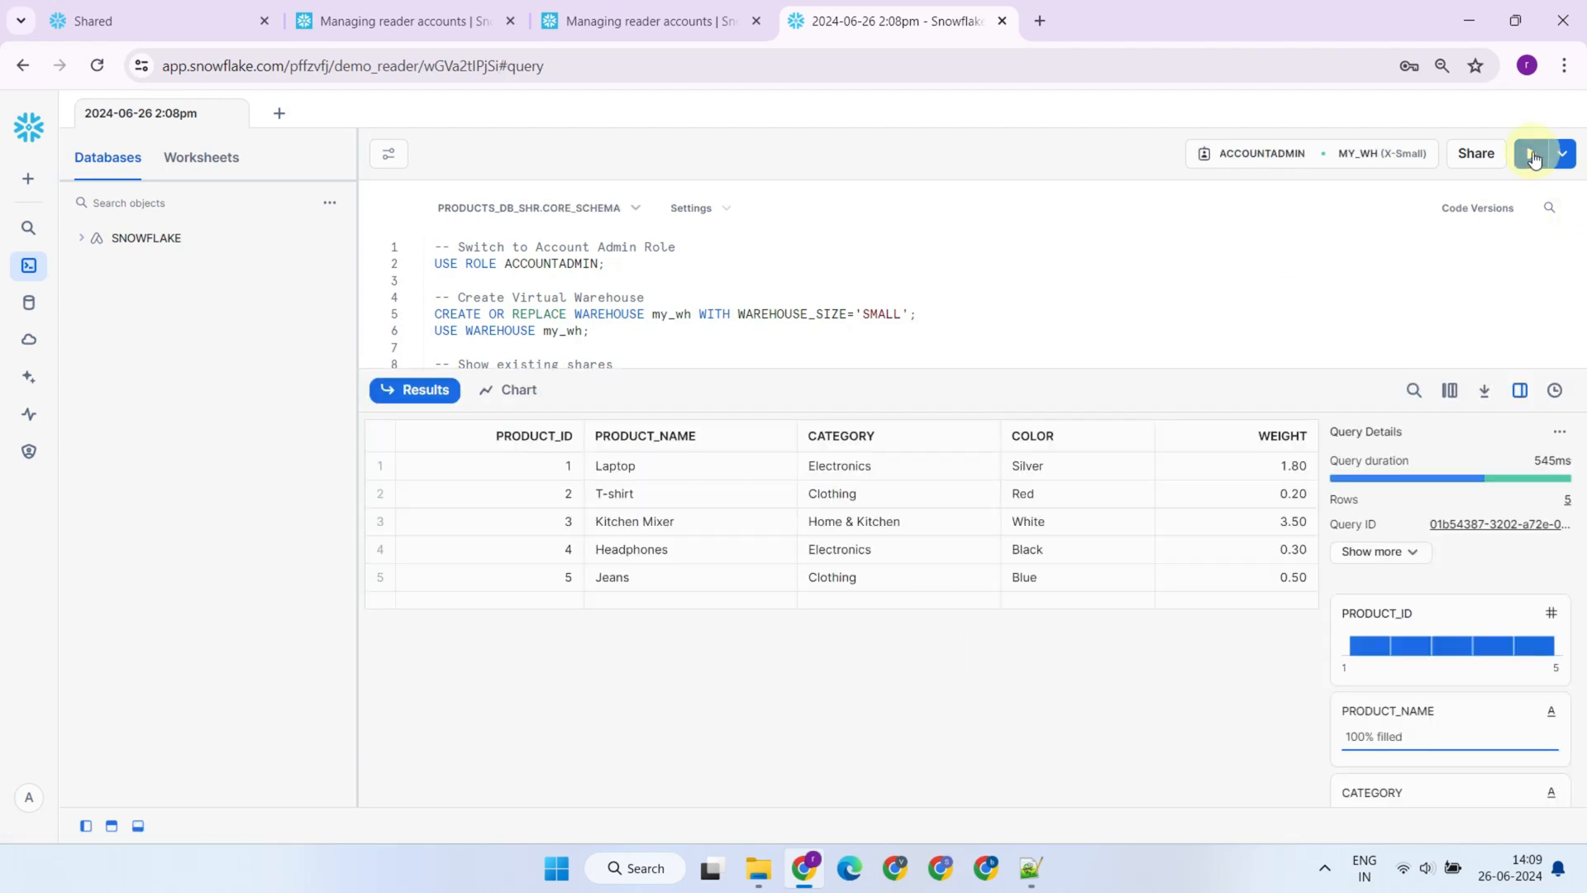